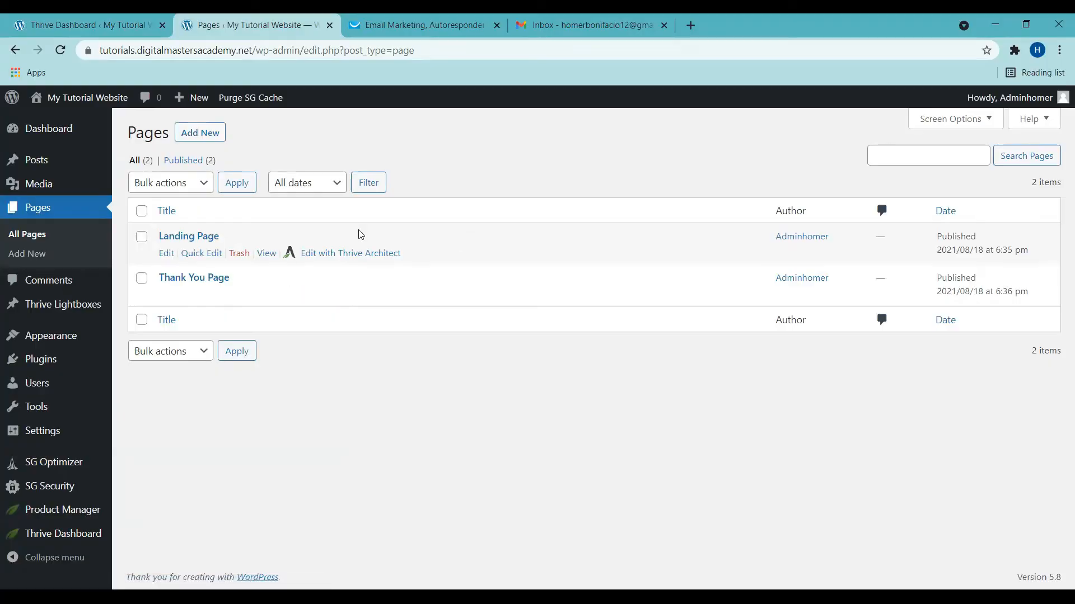
# Step: Open the Landing Page in Thrive Architect and browse the Hydrogen Smart pre-built templates
pyautogui.click(343, 255)
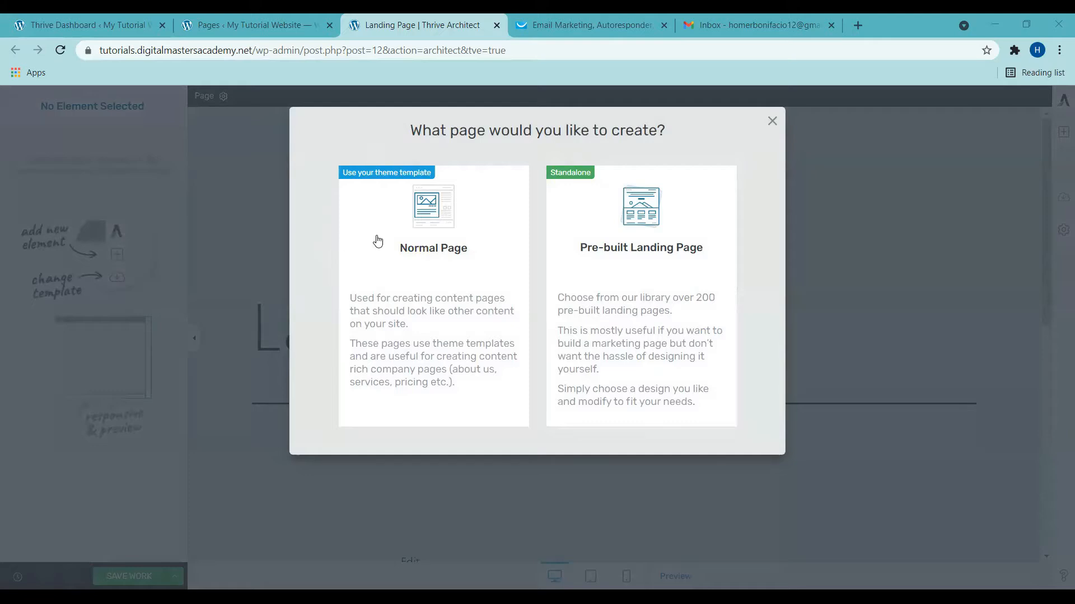
pyautogui.click(603, 255)
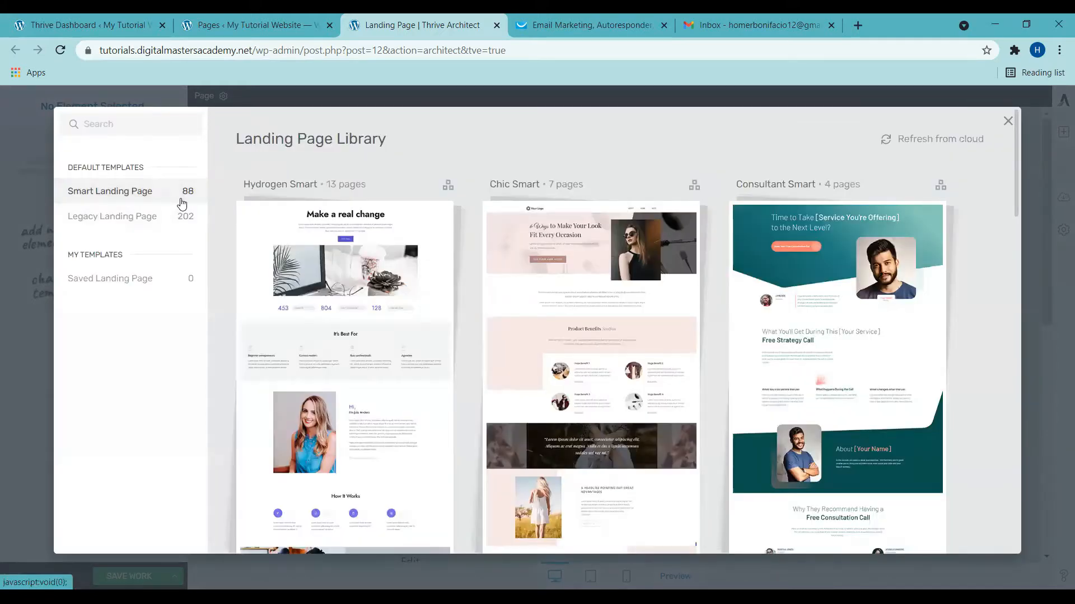
pyautogui.moveTo(367, 412)
pyautogui.click(358, 386)
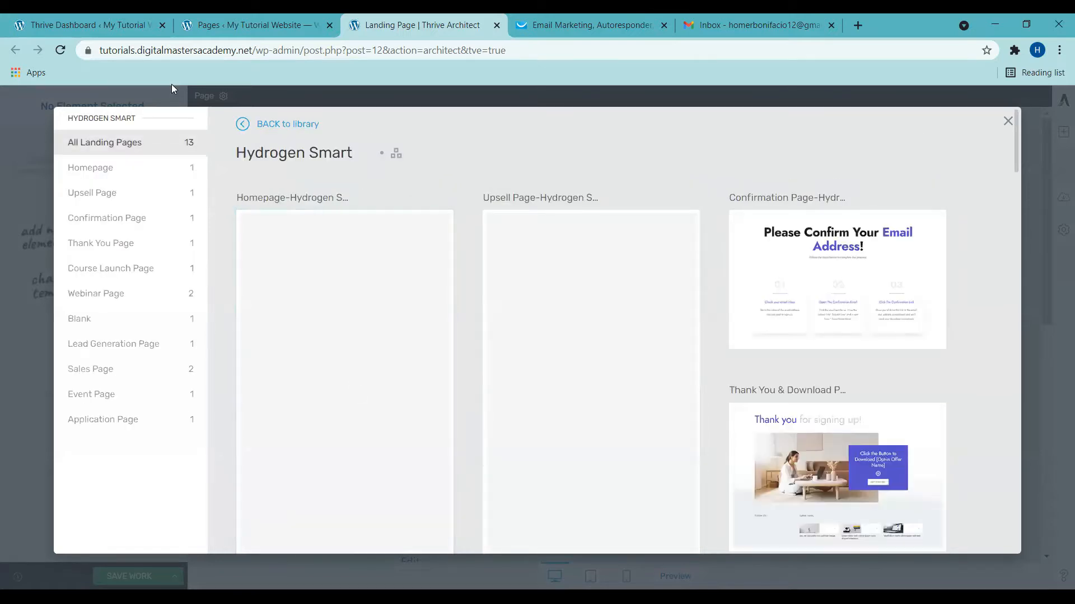
# Step: Apply the Lead Generation Page template, then return to the GetResponse dashboard
pyautogui.click(110, 345)
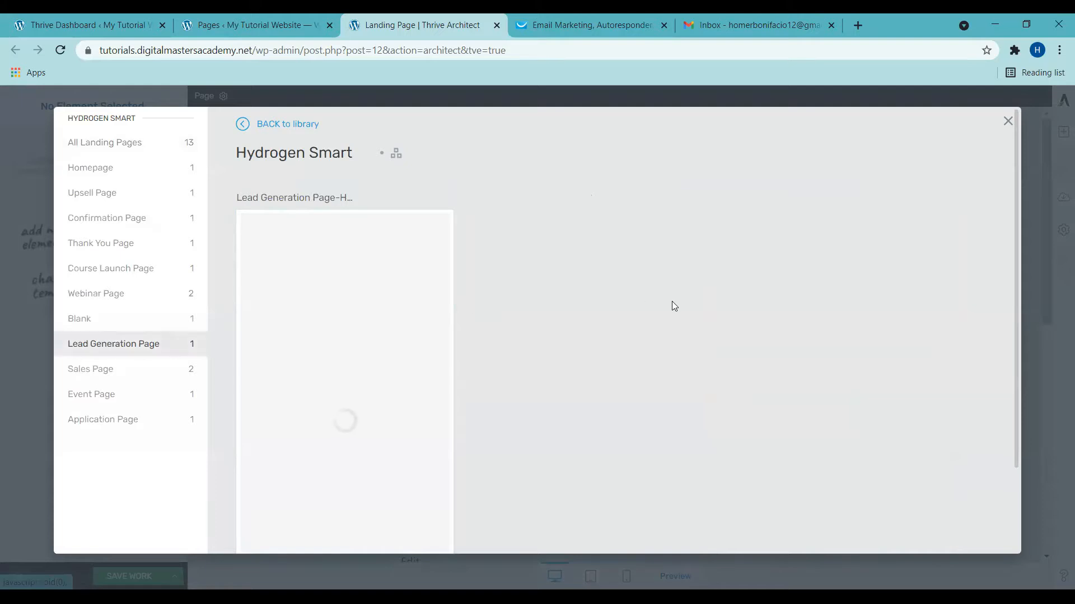
pyautogui.click(414, 285)
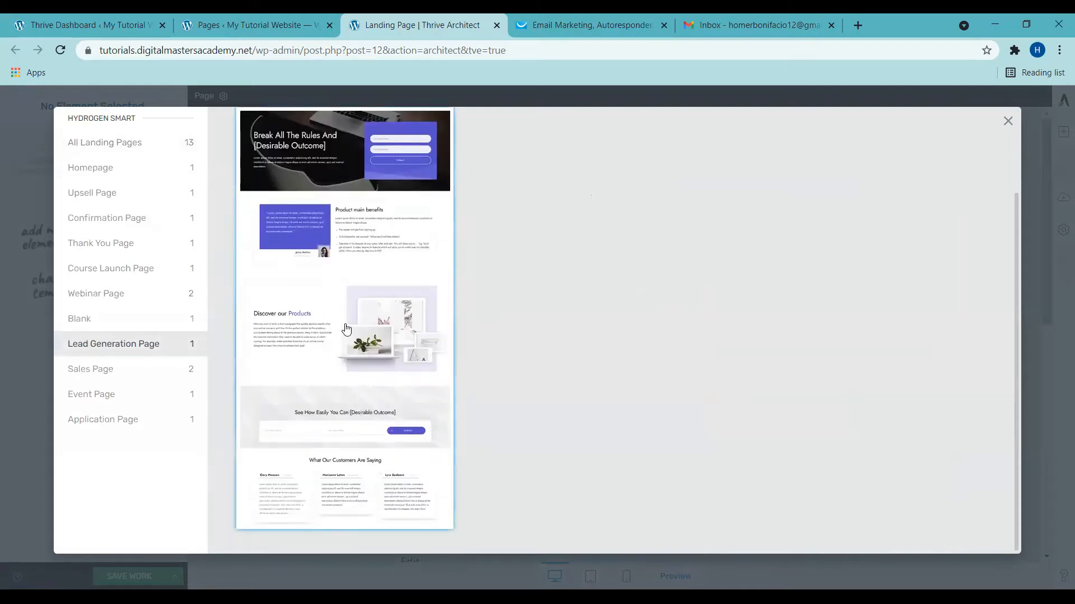
pyautogui.click(909, 535)
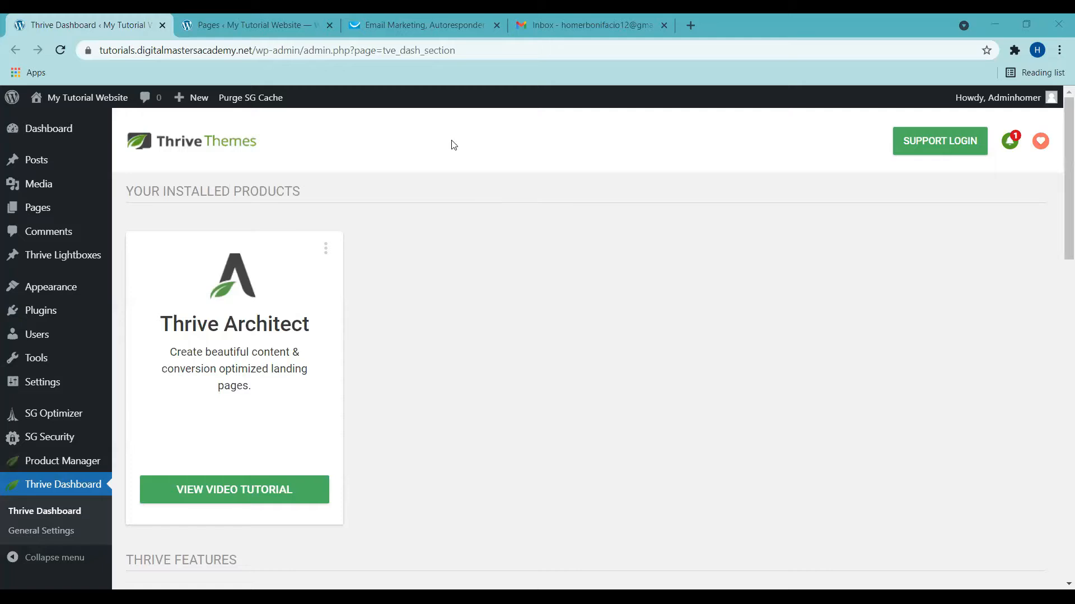
pyautogui.click(430, 25)
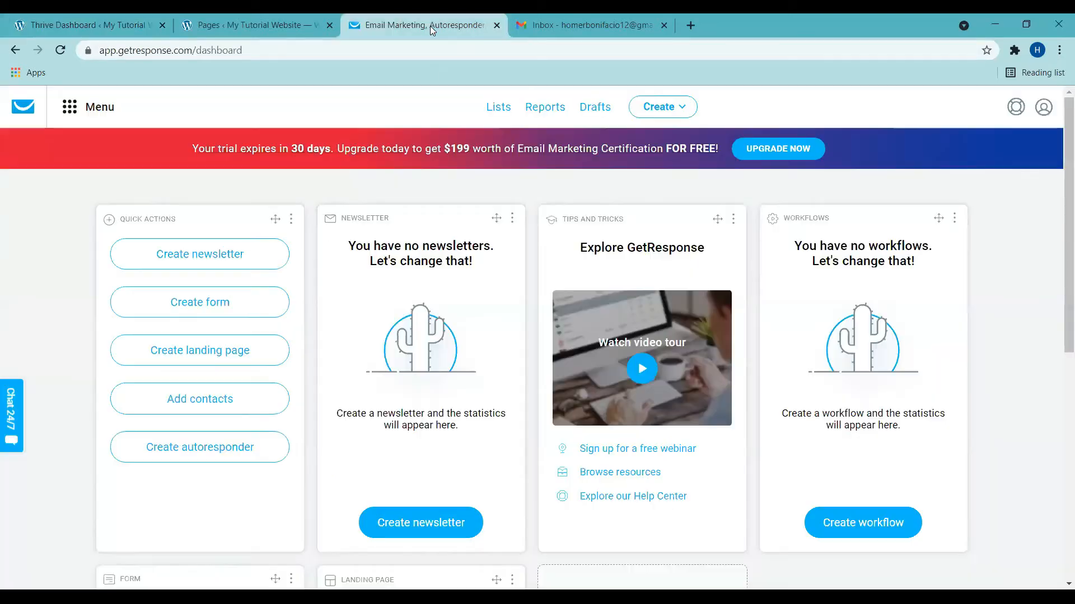
# Step: Generate an API key named 'MY API KEY' under Integrations and API and copy it
pyautogui.click(67, 111)
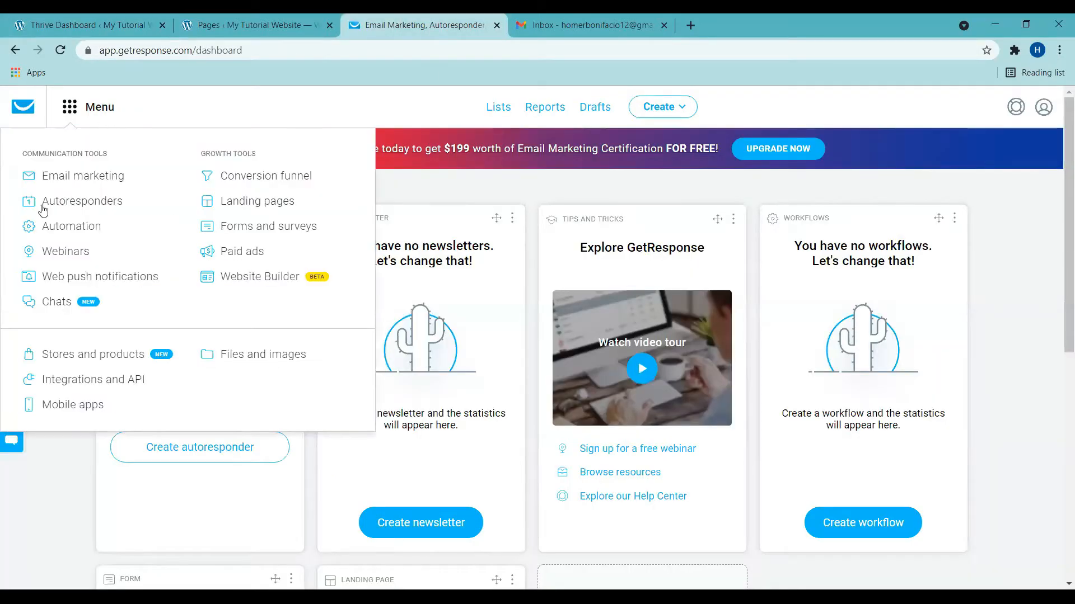
pyautogui.click(63, 387)
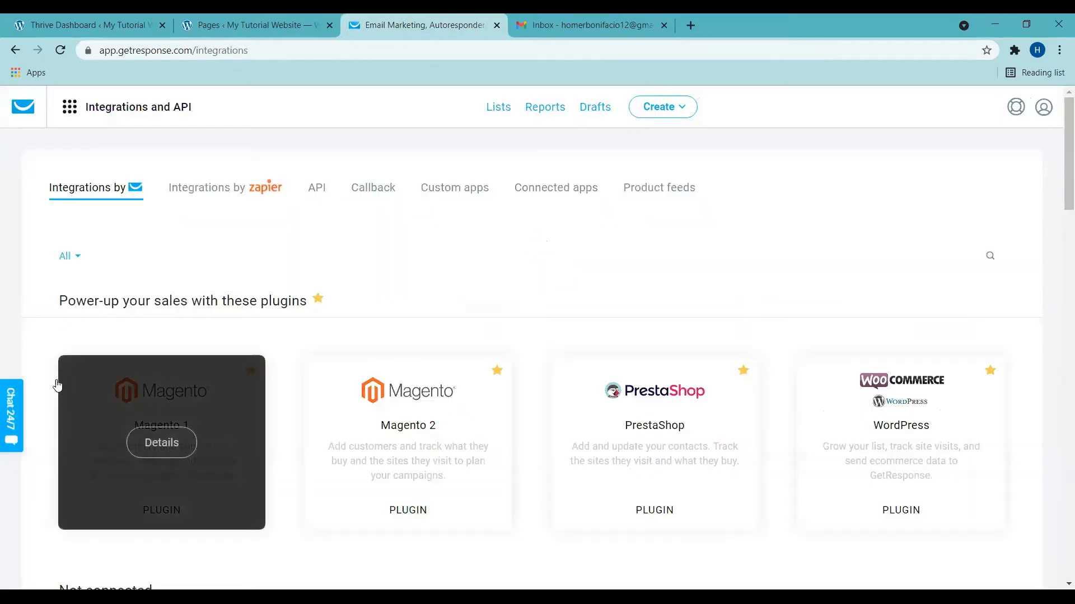
pyautogui.click(317, 193)
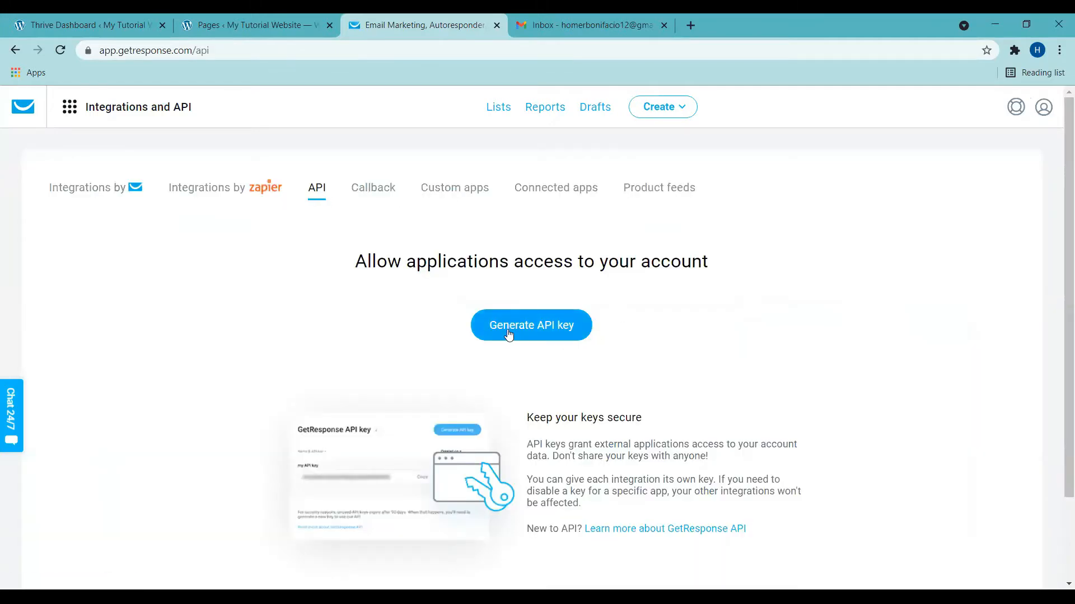
pyautogui.click(509, 332)
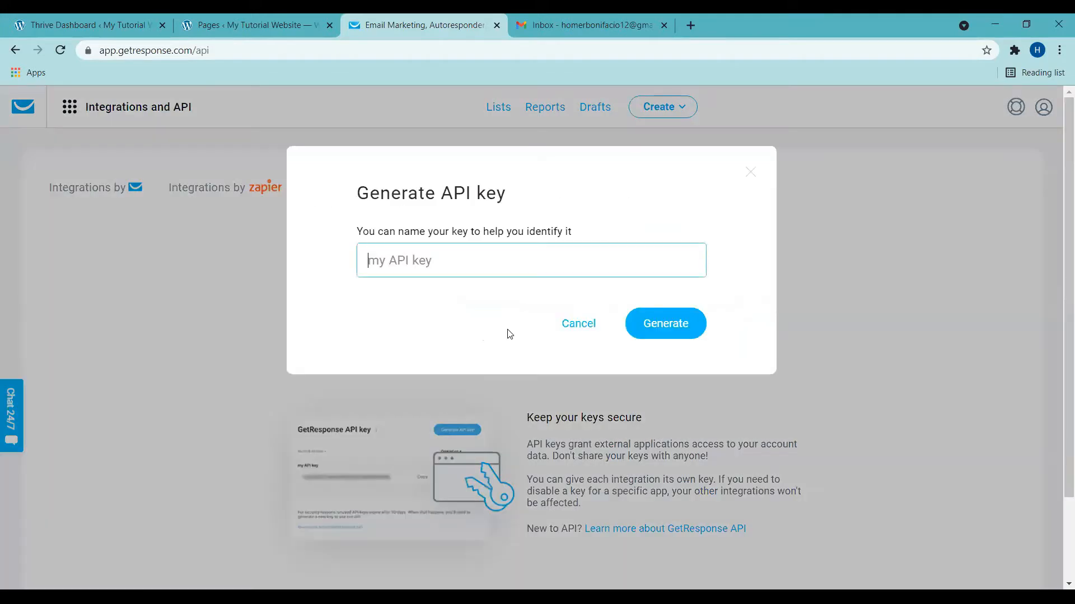
pyautogui.write('MY API KEY')
pyautogui.click(666, 323)
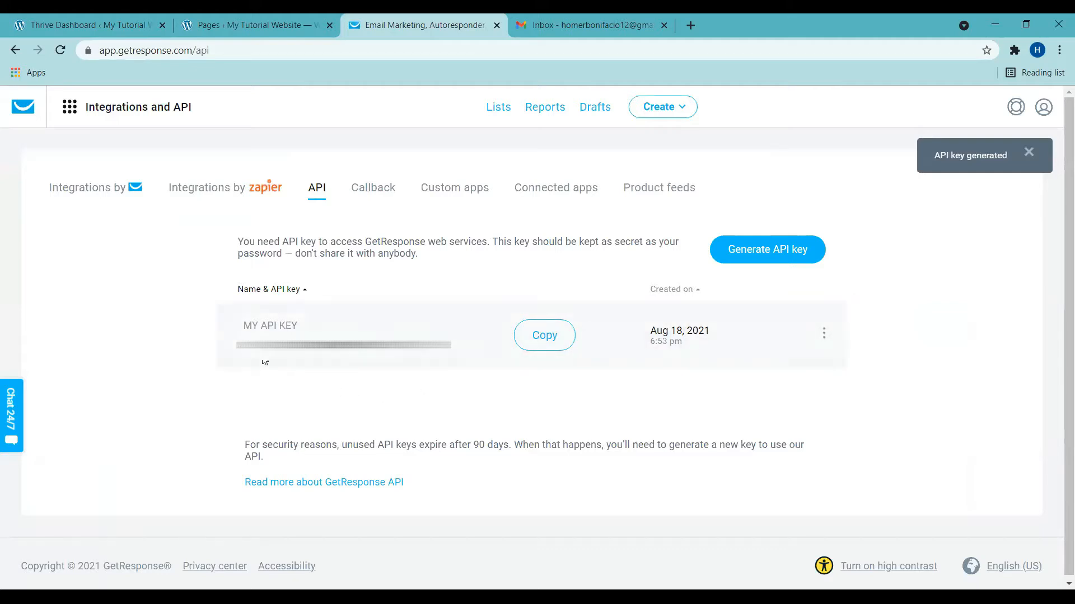
pyautogui.click(542, 337)
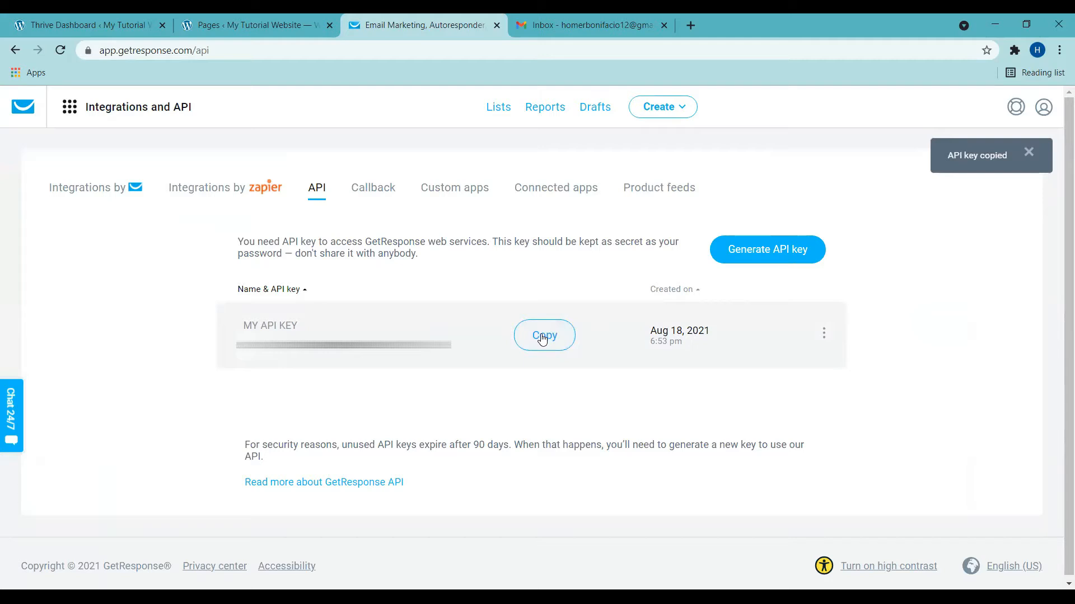
# Step: Go to the API Connections manager in the Thrive Dashboard
pyautogui.click(41, 22)
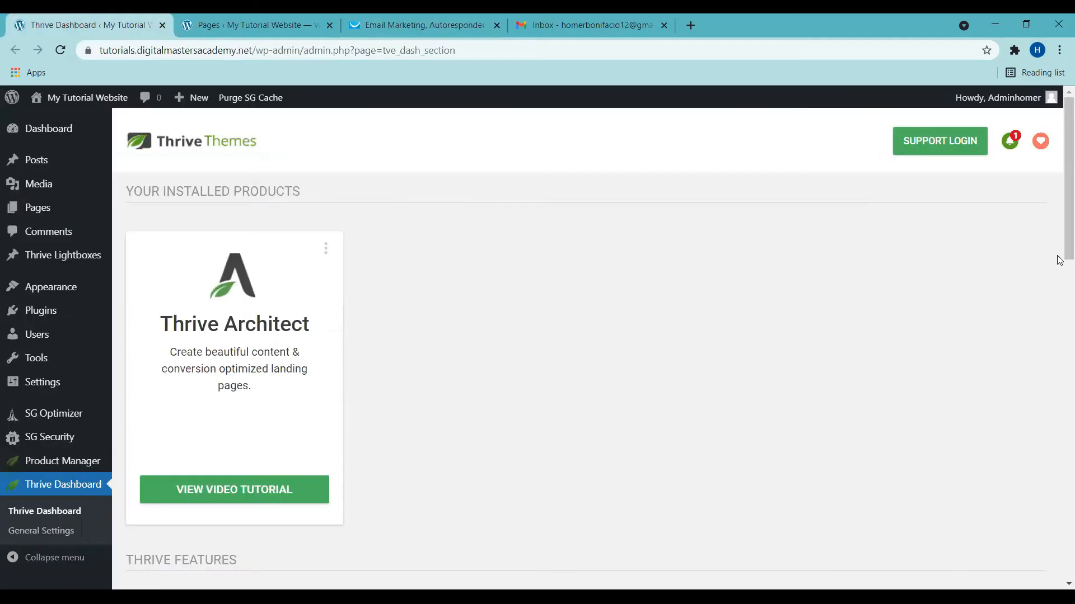
pyautogui.scroll(-6, 1059, 184)
pyautogui.scroll(-3, 1059, 290)
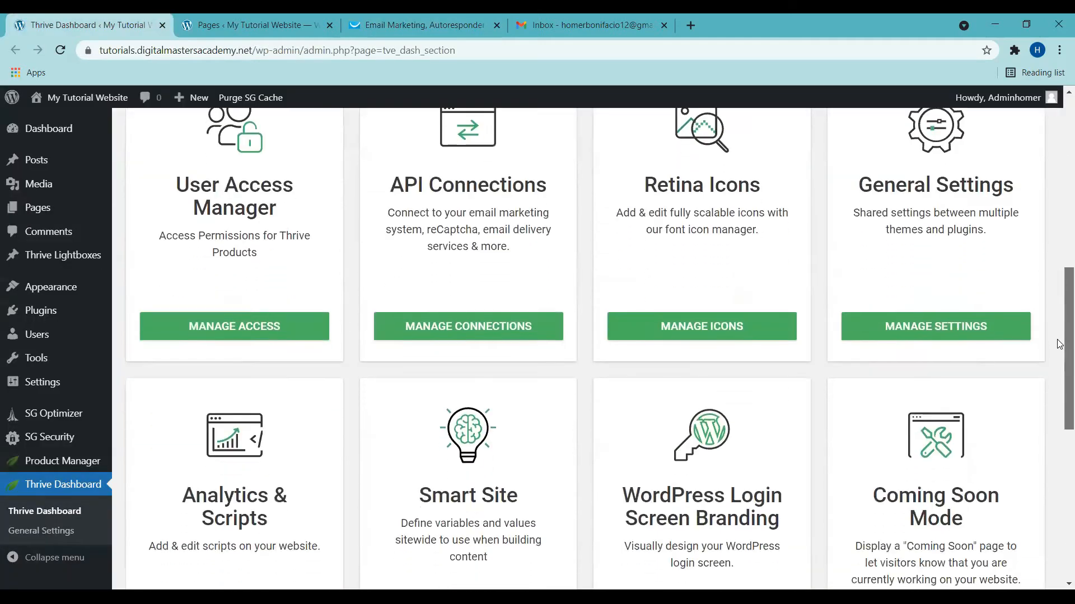
pyautogui.scroll(1, 1059, 335)
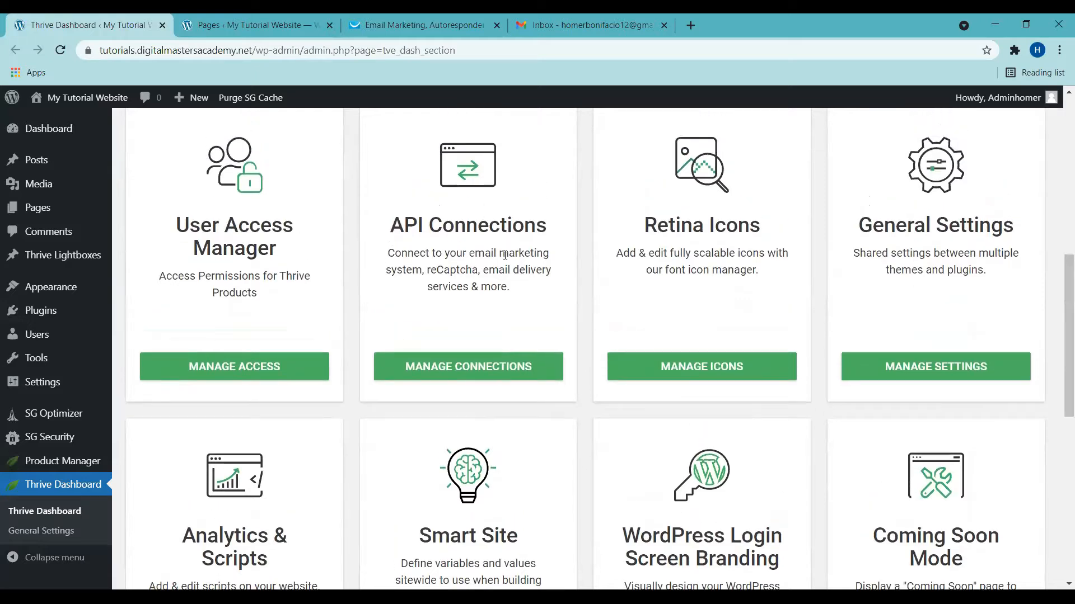
pyautogui.click(464, 365)
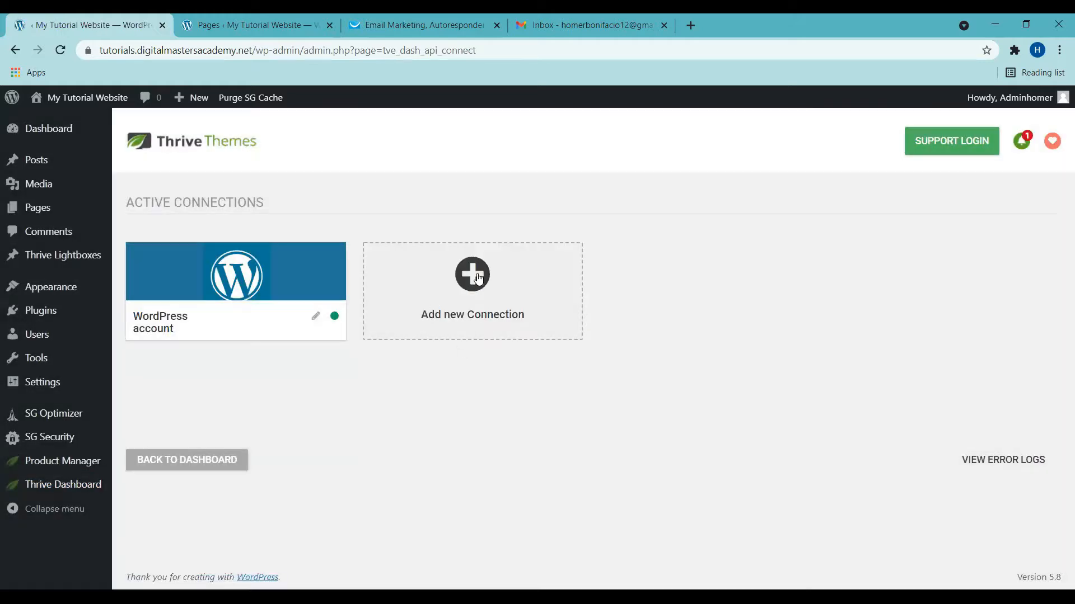
# Step: Add a GetResponse API version 3 connection using the copied API key
pyautogui.click(478, 279)
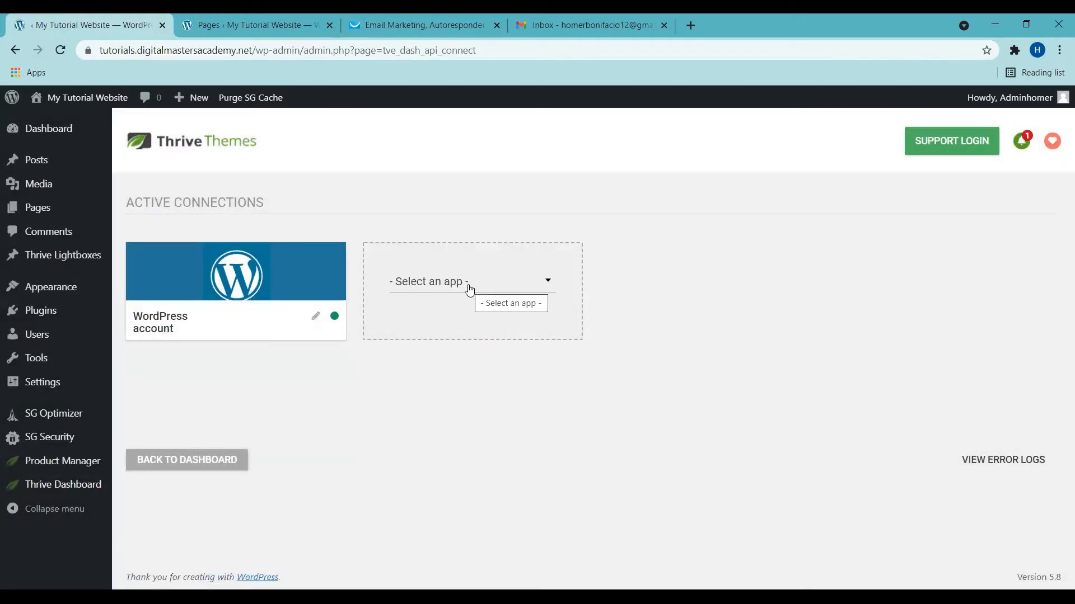
pyautogui.click(469, 290)
pyautogui.click(434, 312)
pyautogui.write('GET')
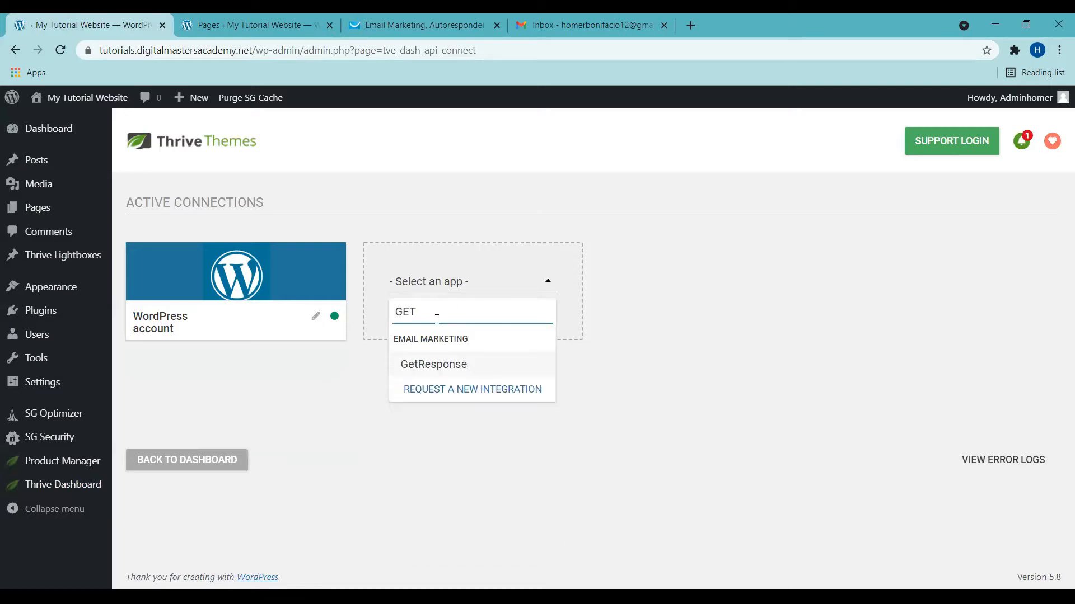
pyautogui.click(444, 369)
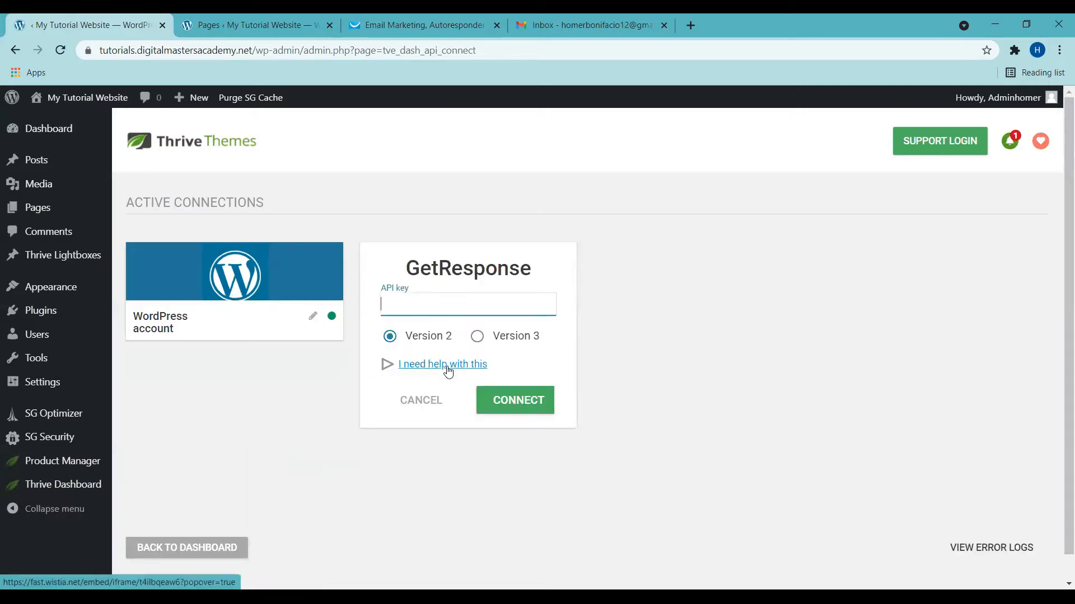
pyautogui.click(476, 338)
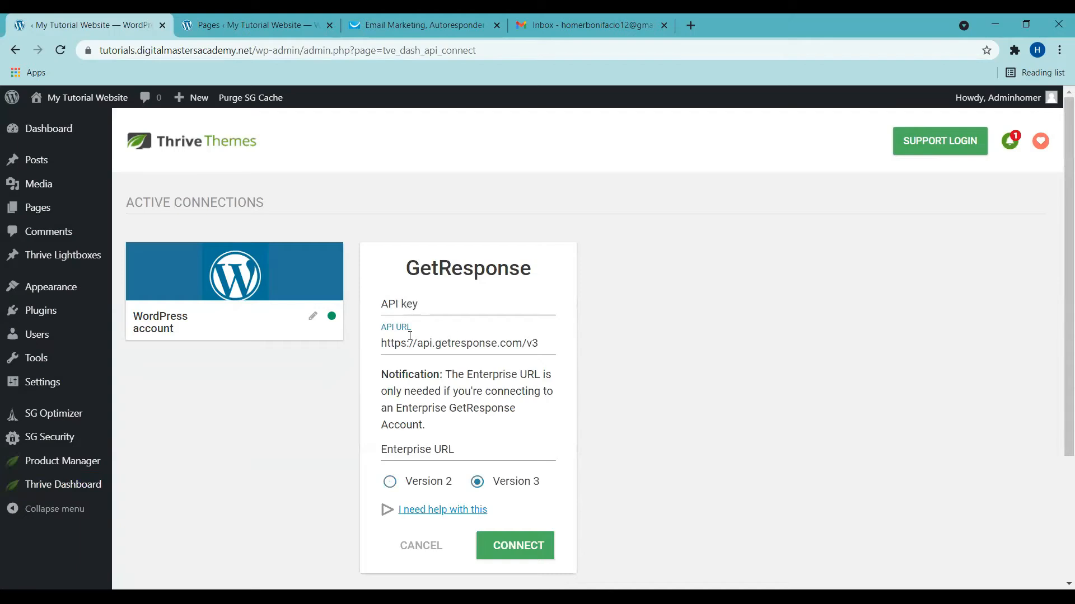
pyautogui.click(442, 308)
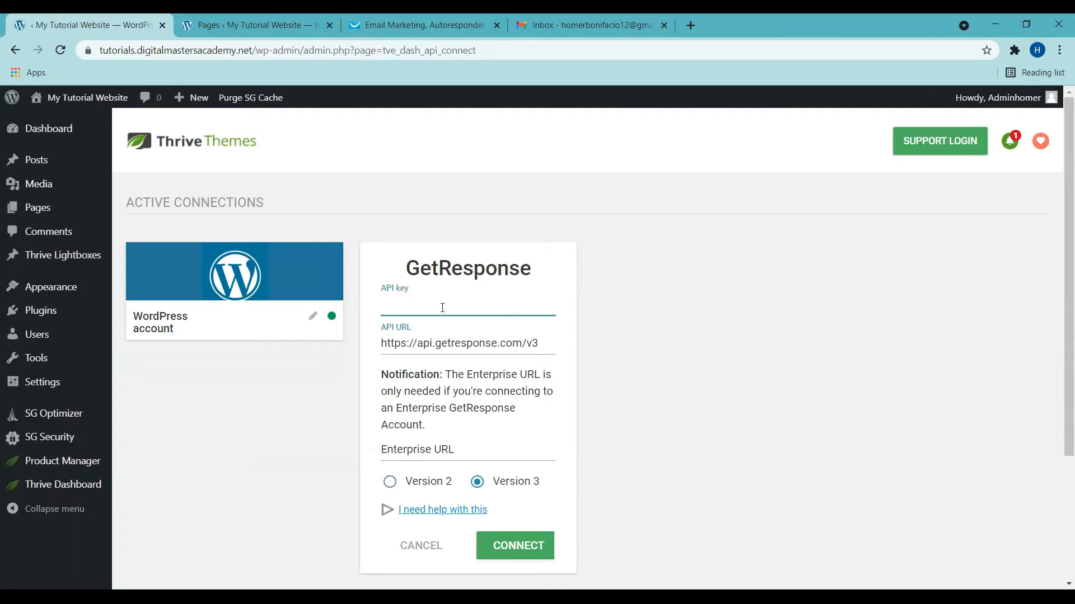
pyautogui.hotkey('ctrl', 'v')
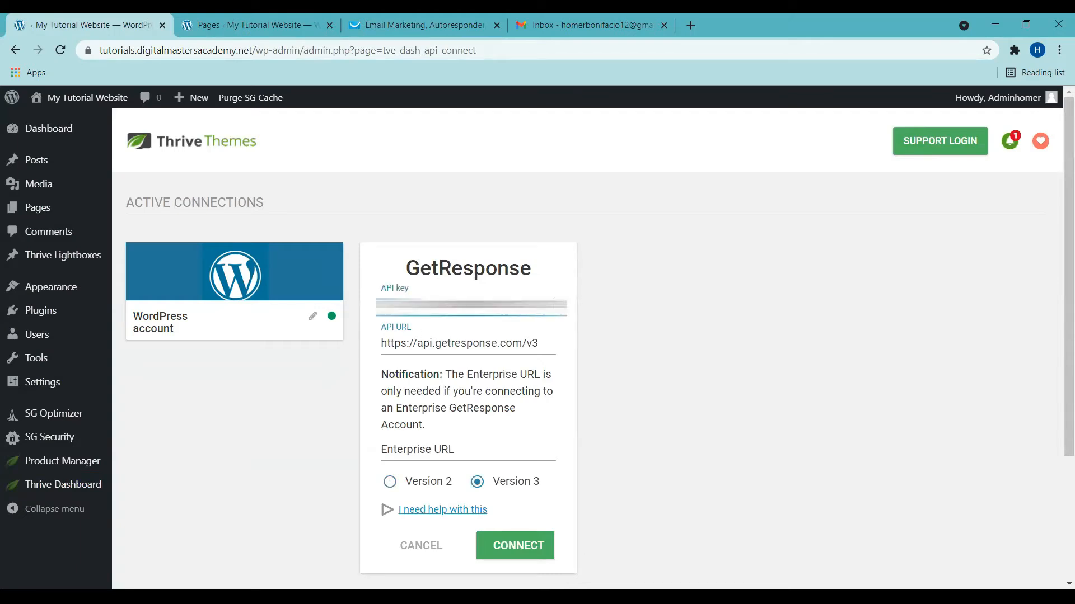
pyautogui.click(519, 556)
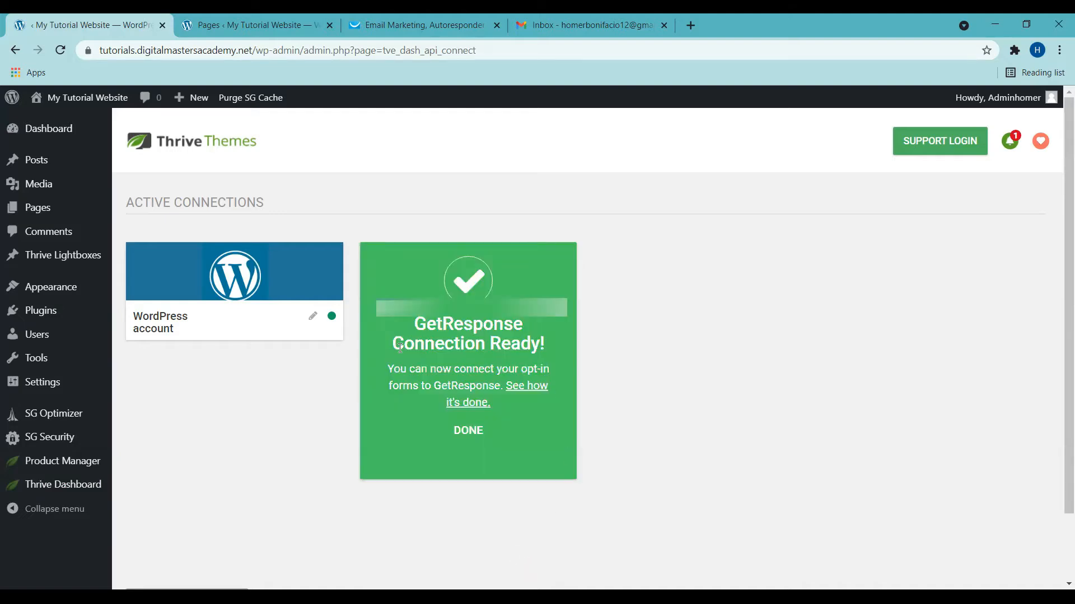
pyautogui.click(469, 431)
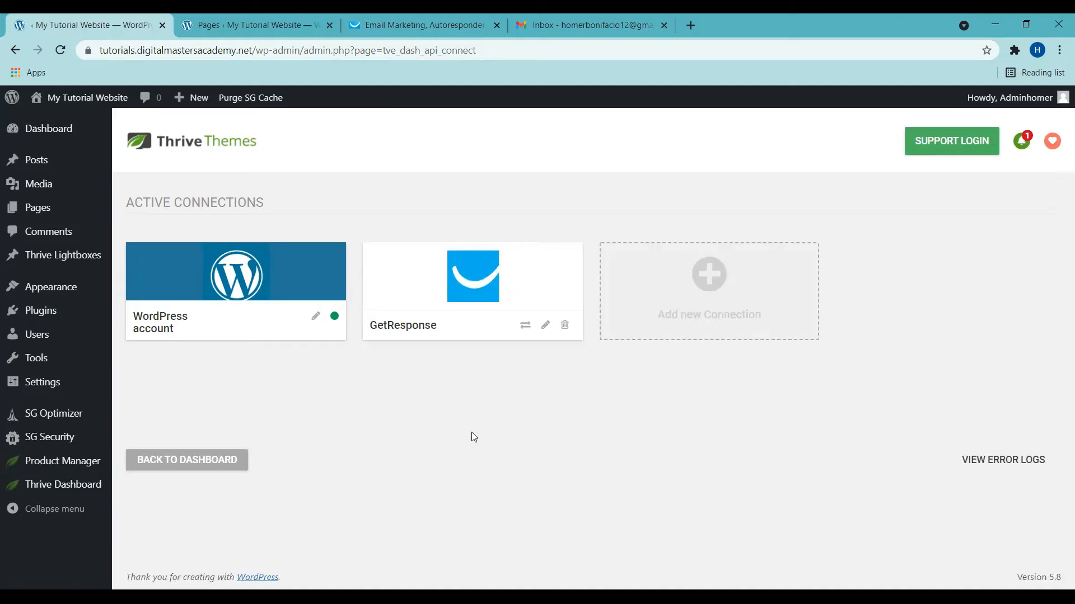
# Step: Create a contact list, replacing the rejected name 'TESTING LIST' with testing_list_tutorial
pyautogui.click(425, 25)
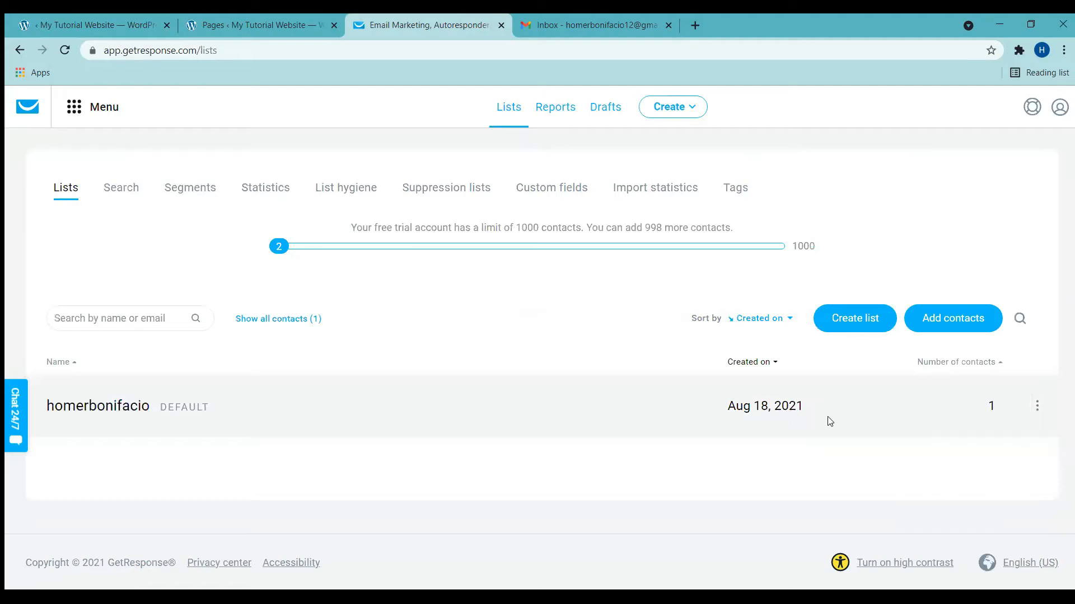
pyautogui.click(854, 319)
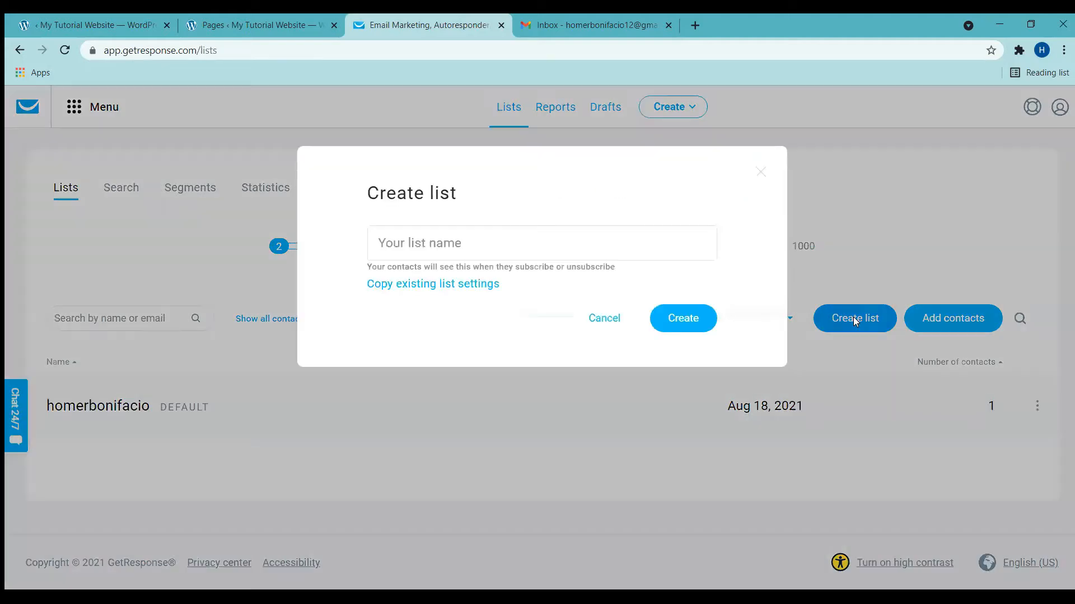
pyautogui.click(440, 248)
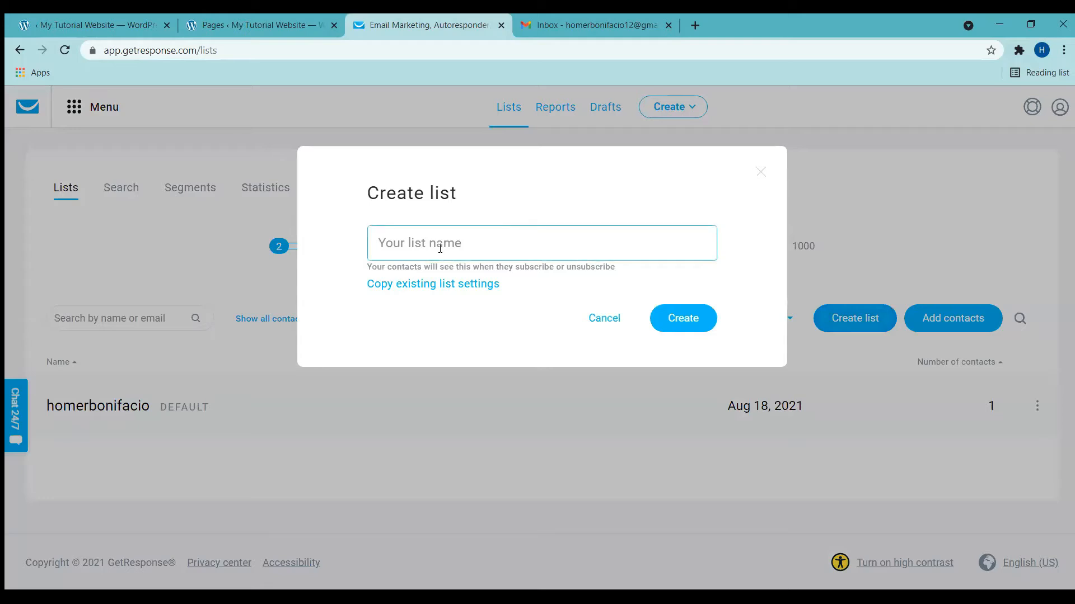
pyautogui.write('TESTING LIST')
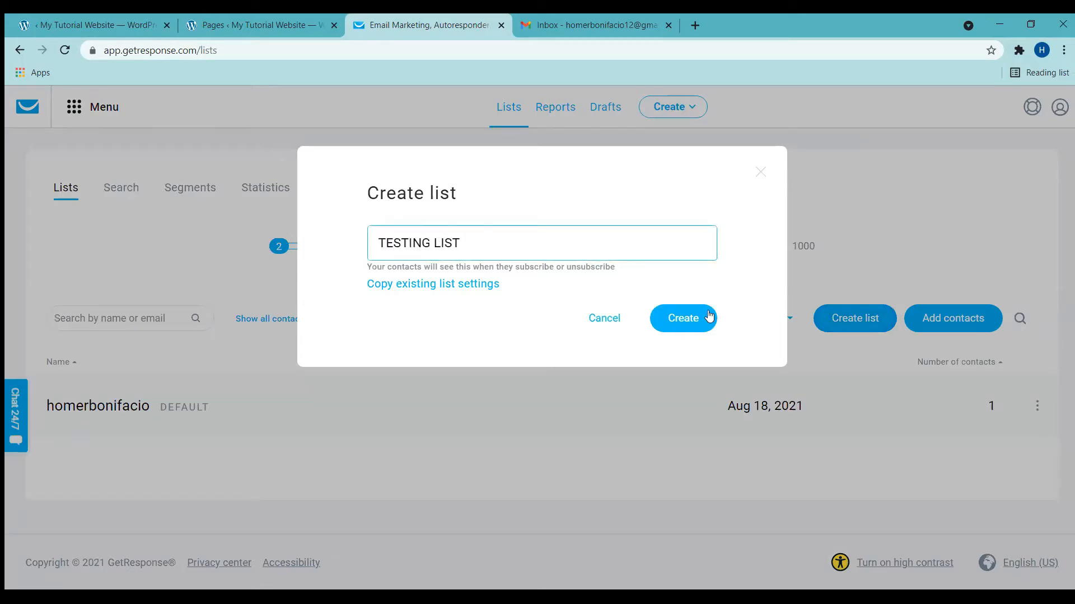
pyautogui.click(695, 319)
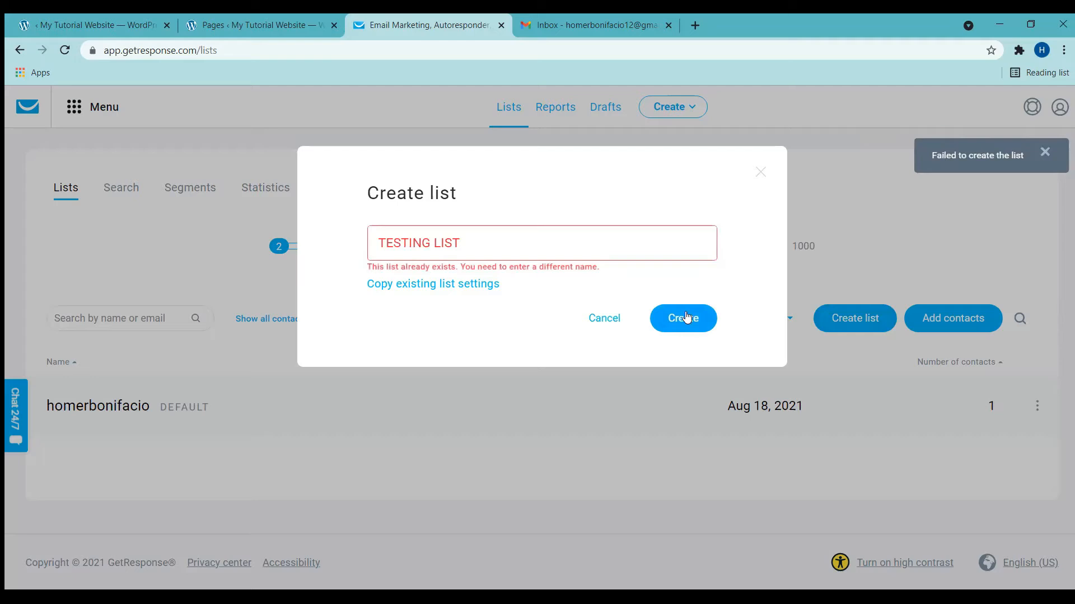
pyautogui.moveTo(476, 247); pyautogui.dragTo(330, 246)
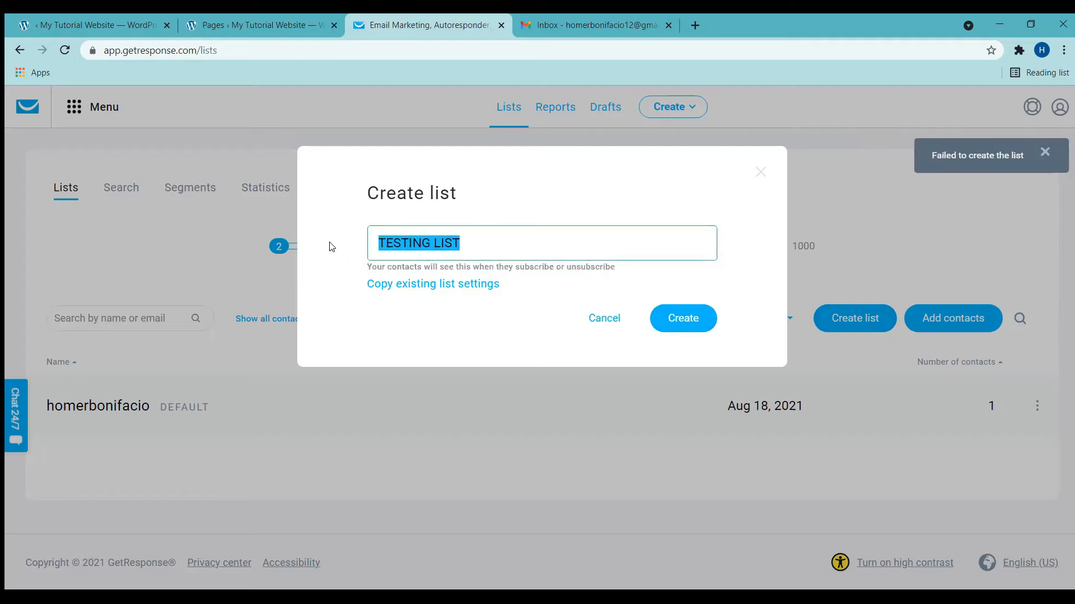
pyautogui.write('testing_list')
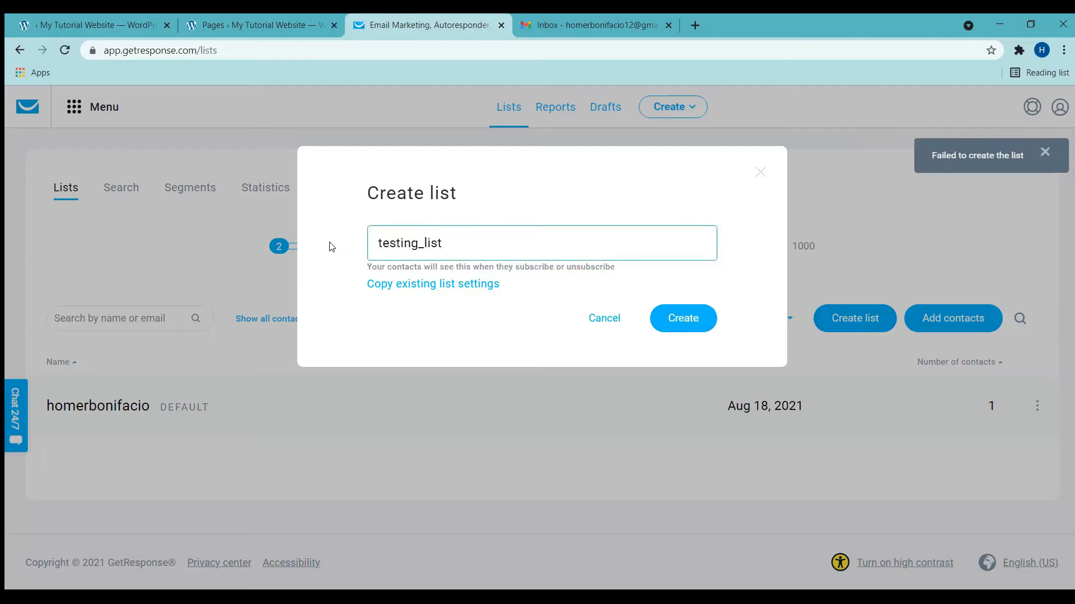
pyautogui.write('_tutorial')
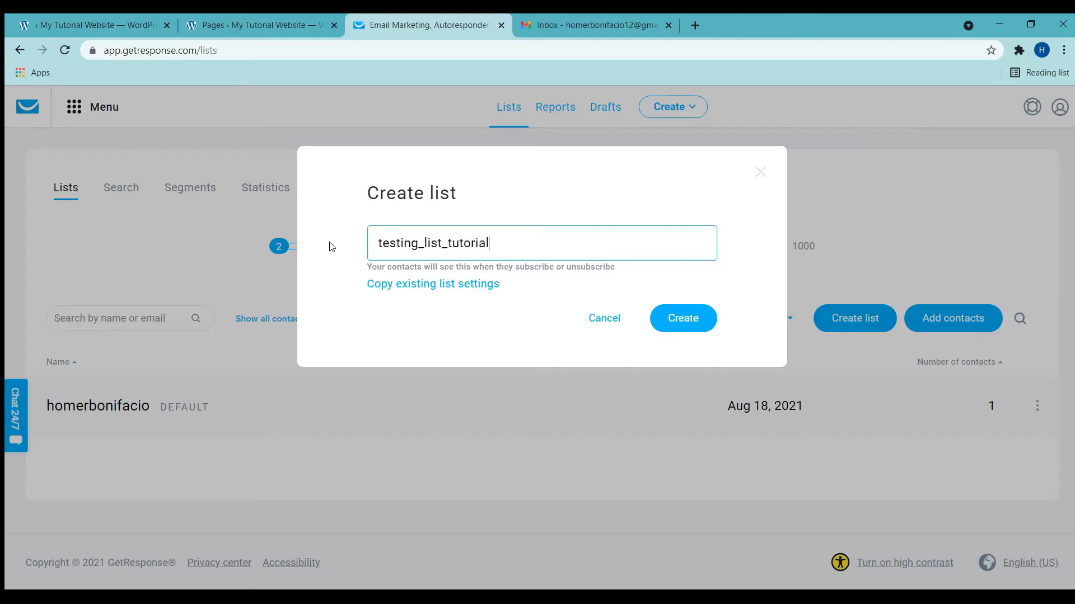
pyautogui.click(684, 320)
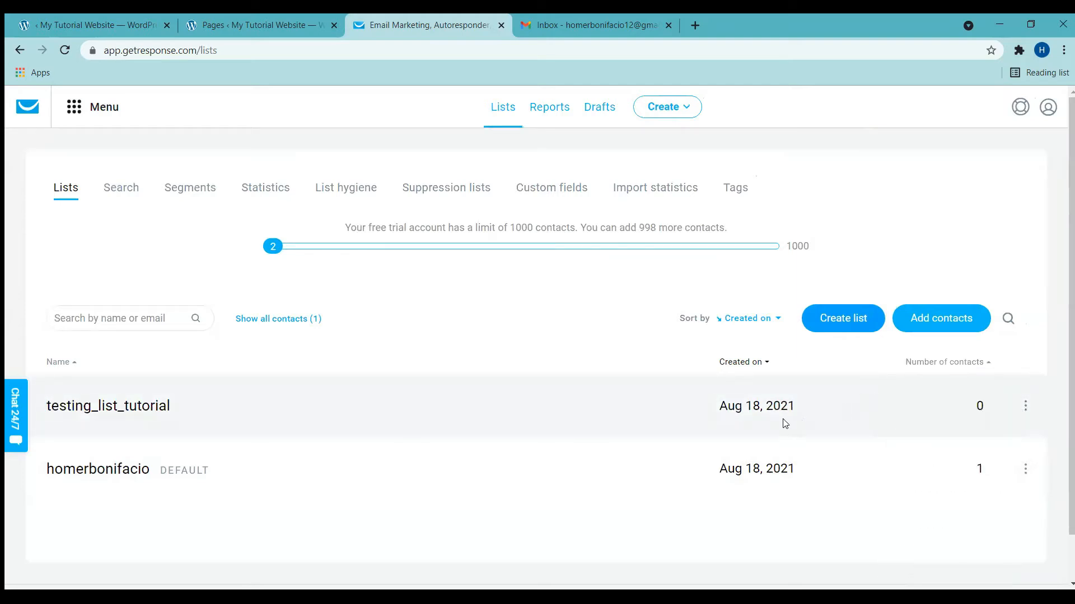
# Step: Create a workflow from the Welcome category's Simple welcome message template
pyautogui.click(73, 115)
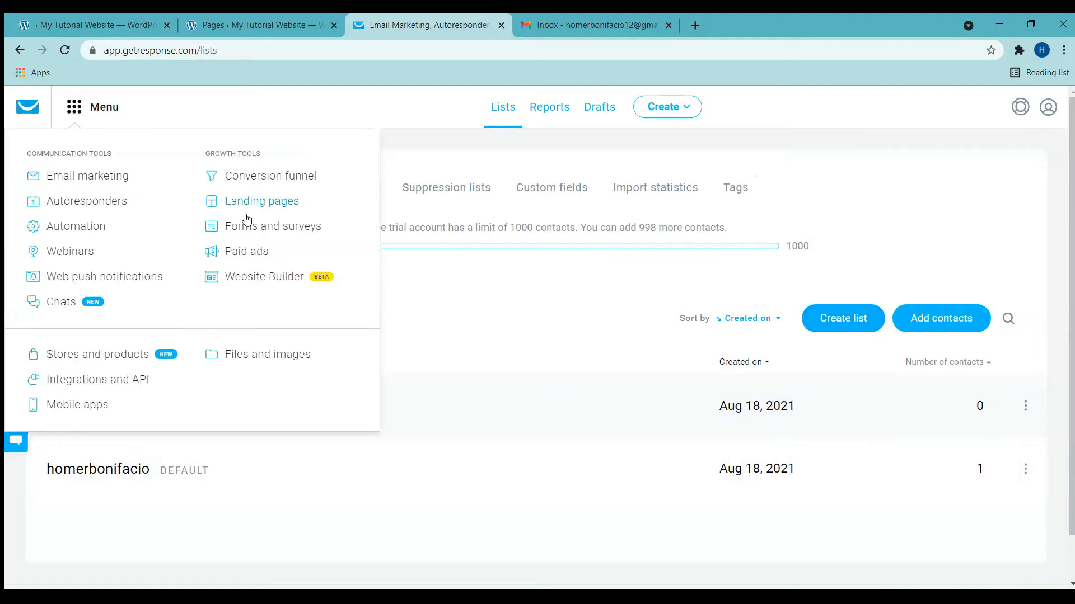
pyautogui.click(77, 227)
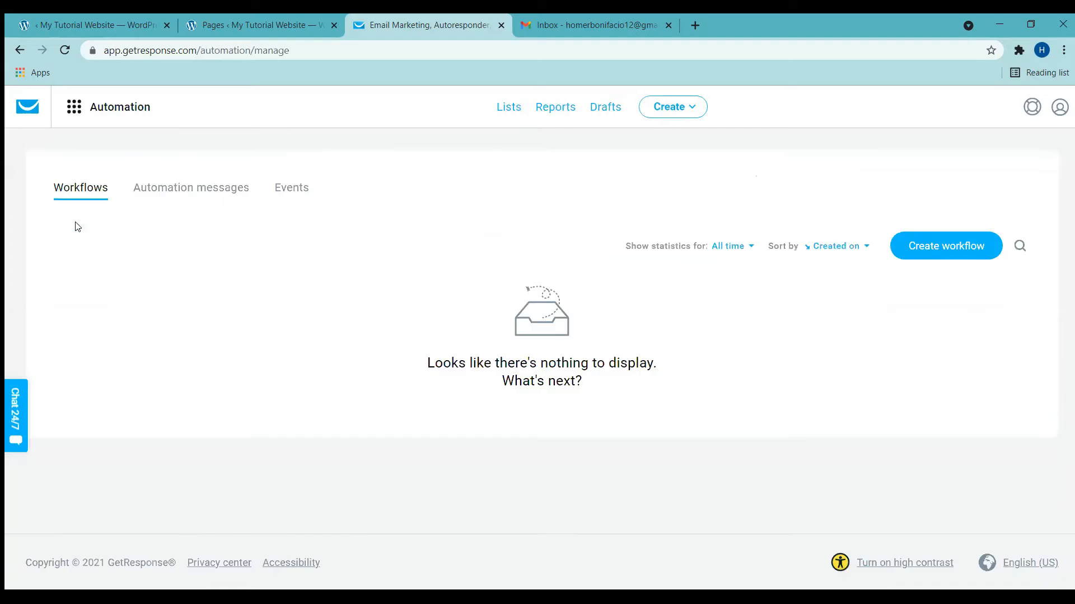
pyautogui.click(961, 246)
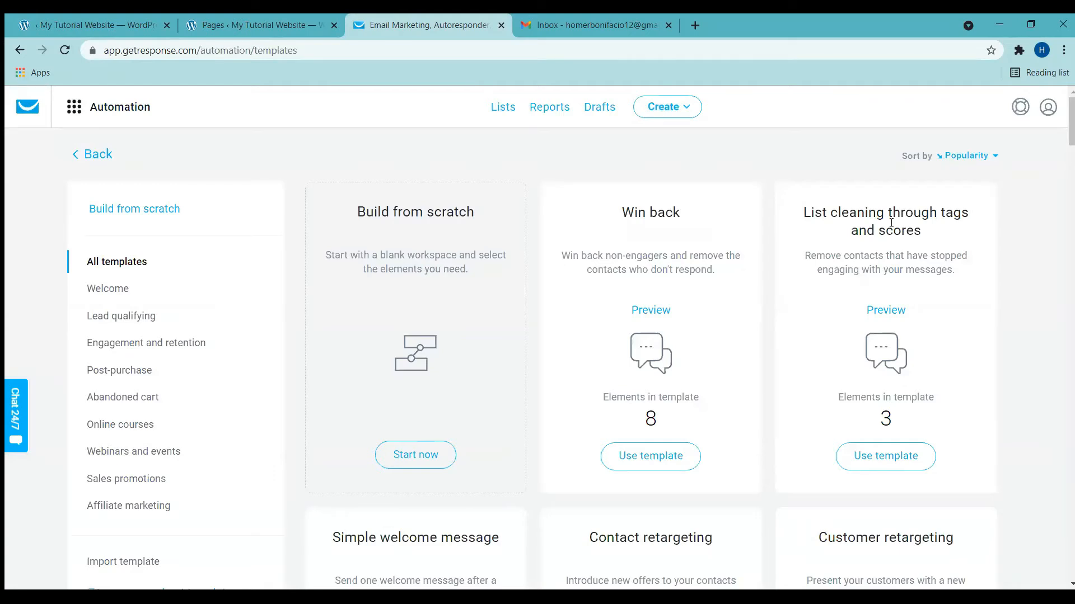
pyautogui.click(114, 292)
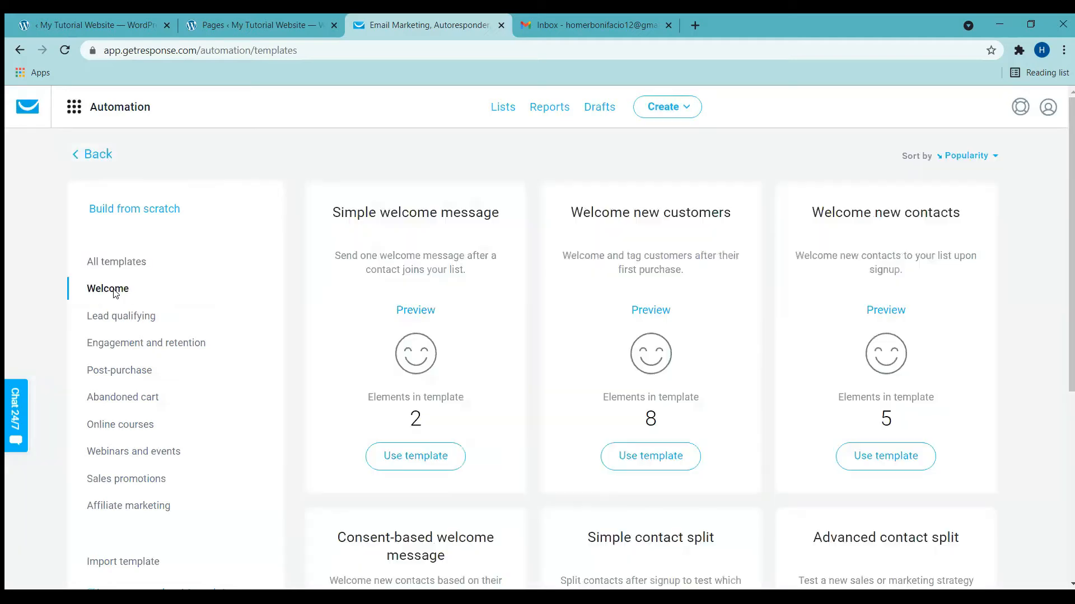
pyautogui.click(411, 466)
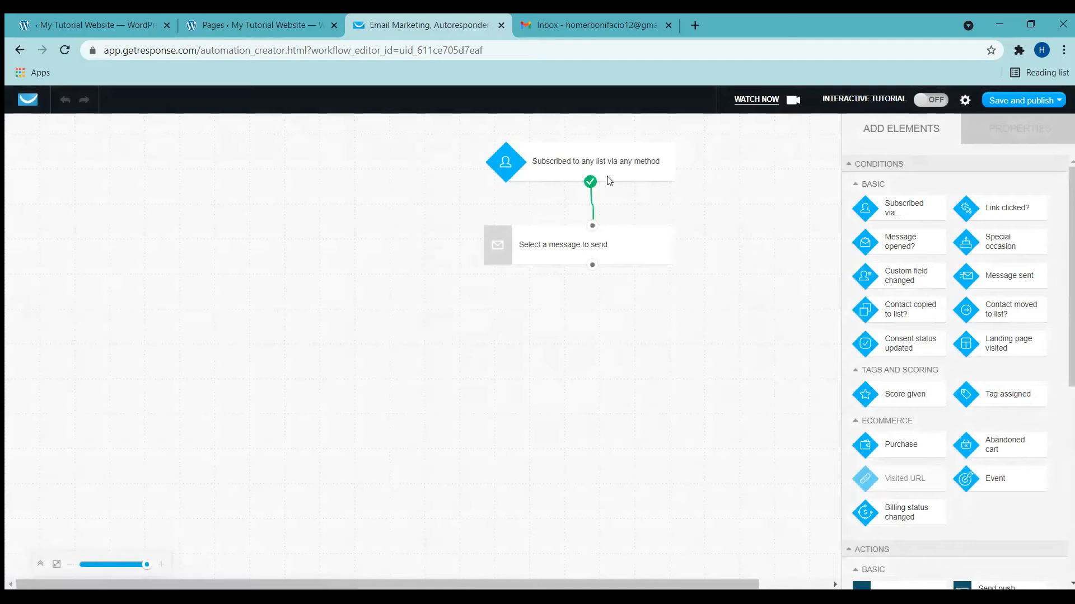
# Step: Restrict the subscription trigger to the specific list testing_list_tutorial
pyautogui.click(662, 163)
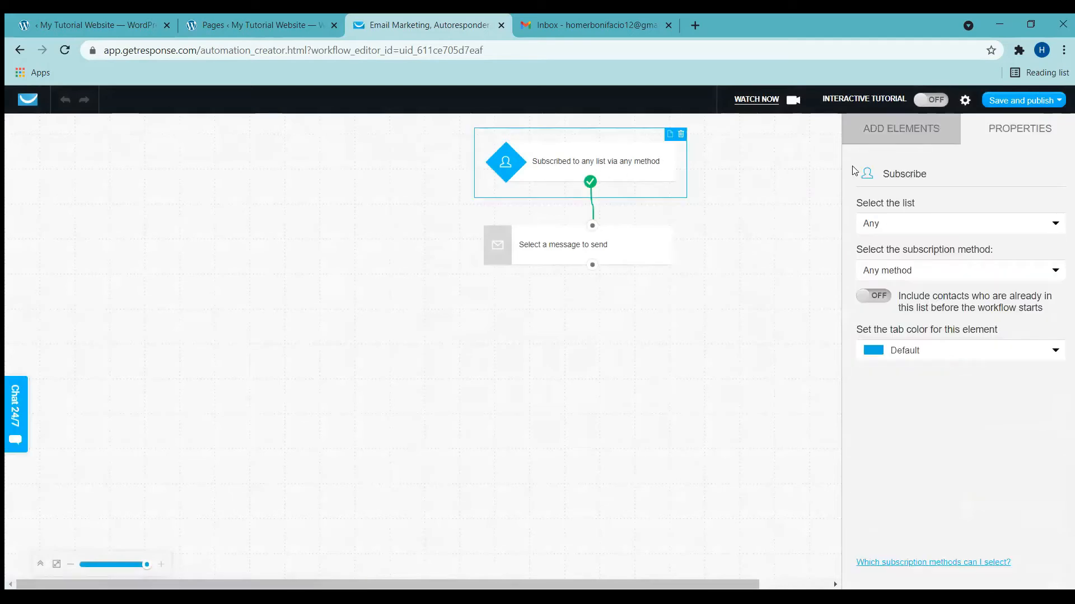
pyautogui.click(954, 228)
pyautogui.click(869, 259)
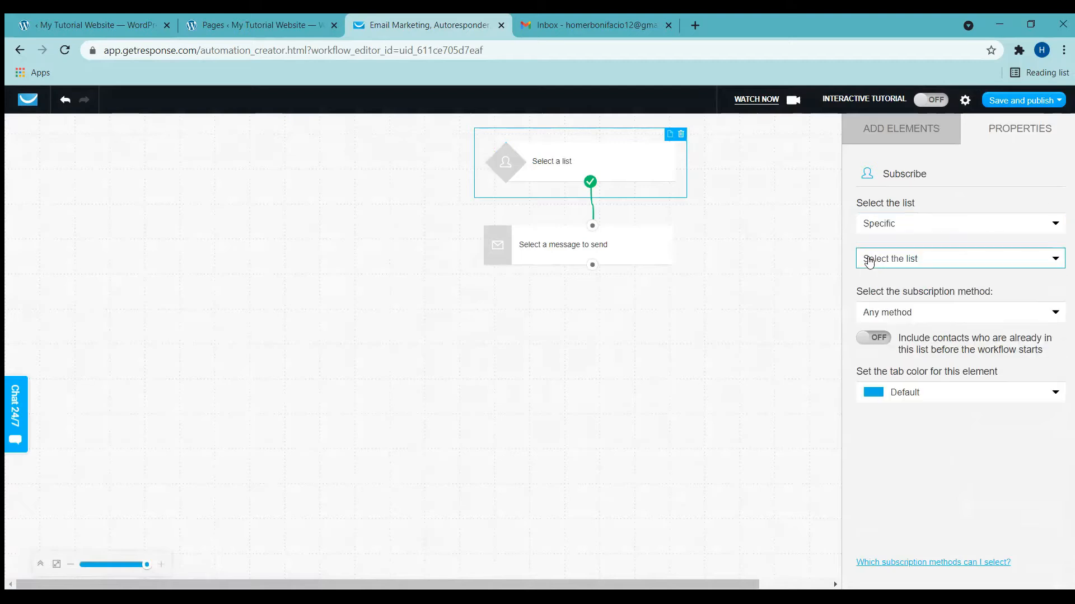
pyautogui.click(927, 264)
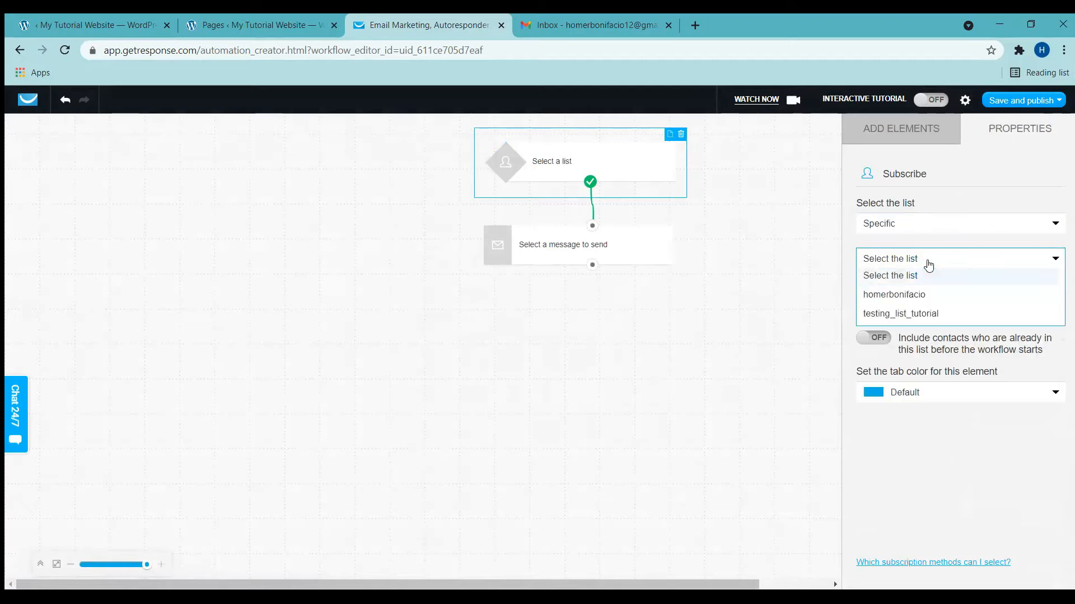
pyautogui.click(893, 314)
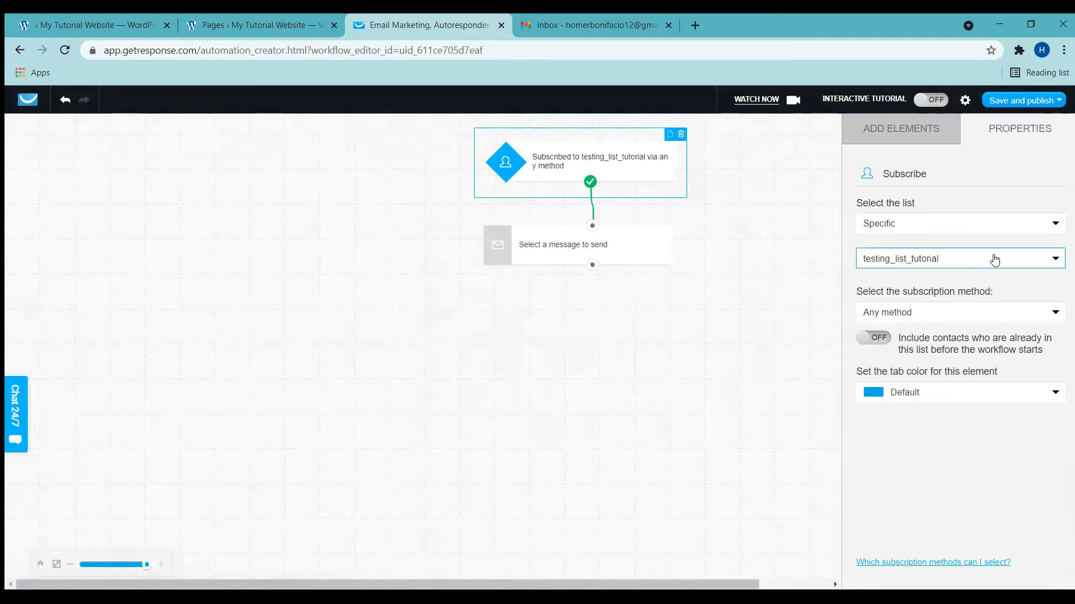
pyautogui.click(541, 253)
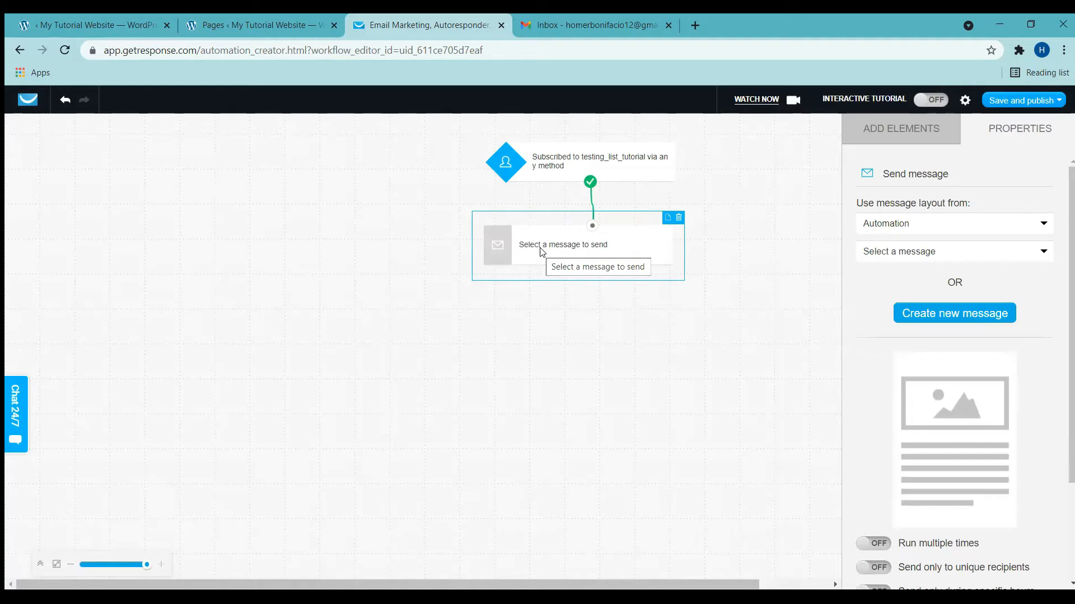
# Step: Create message 'Welcome Email' linked to testing_list_tutorial with subject 'Thank You for Subscribing'
pyautogui.click(975, 320)
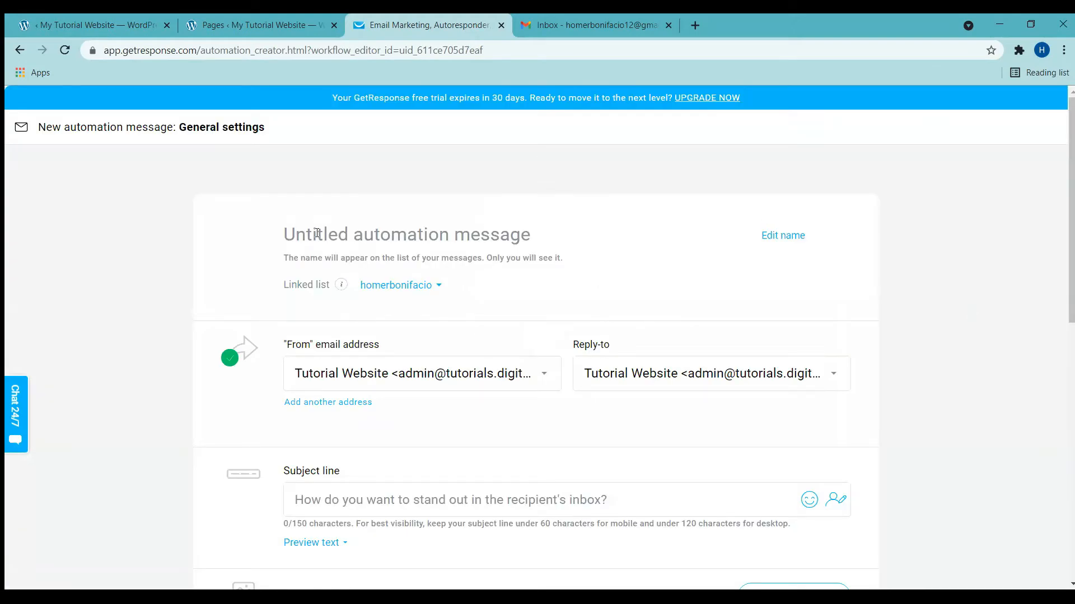
pyautogui.write('Welc')
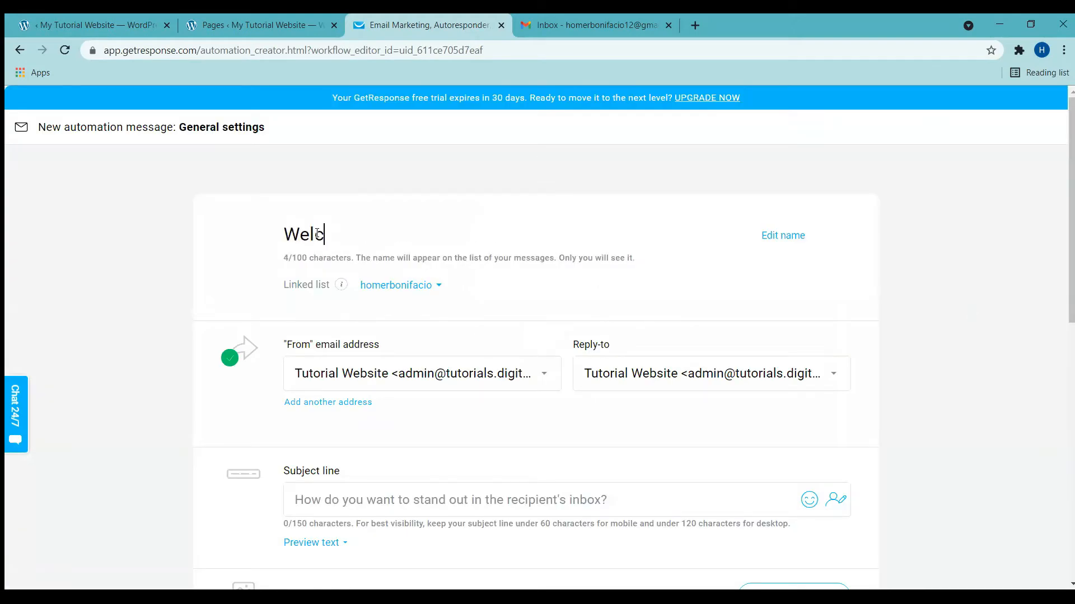
pyautogui.write('ome Email')
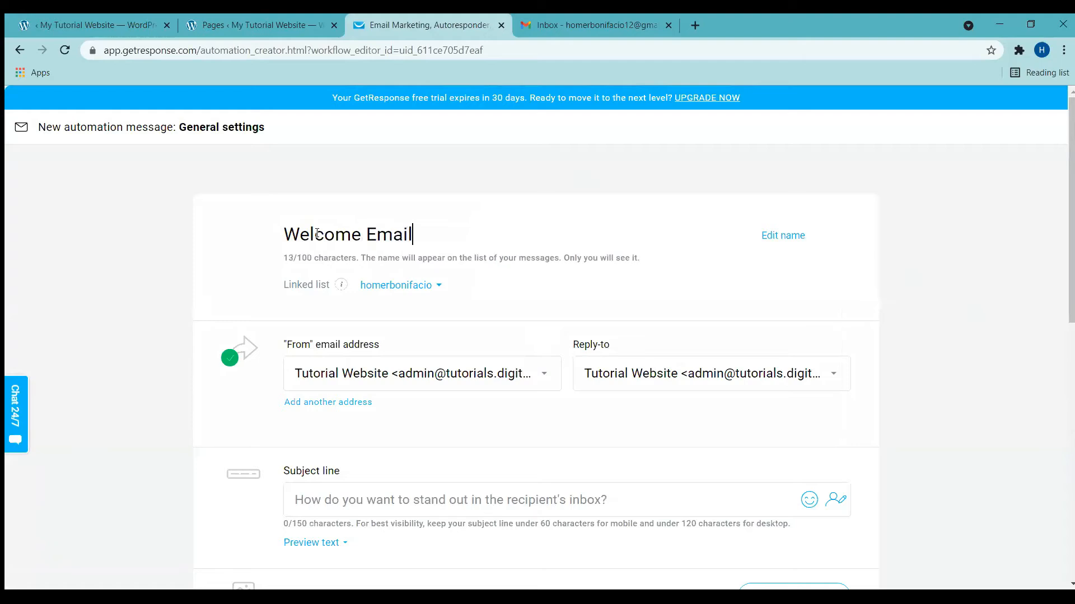
pyautogui.click(429, 287)
pyautogui.click(441, 340)
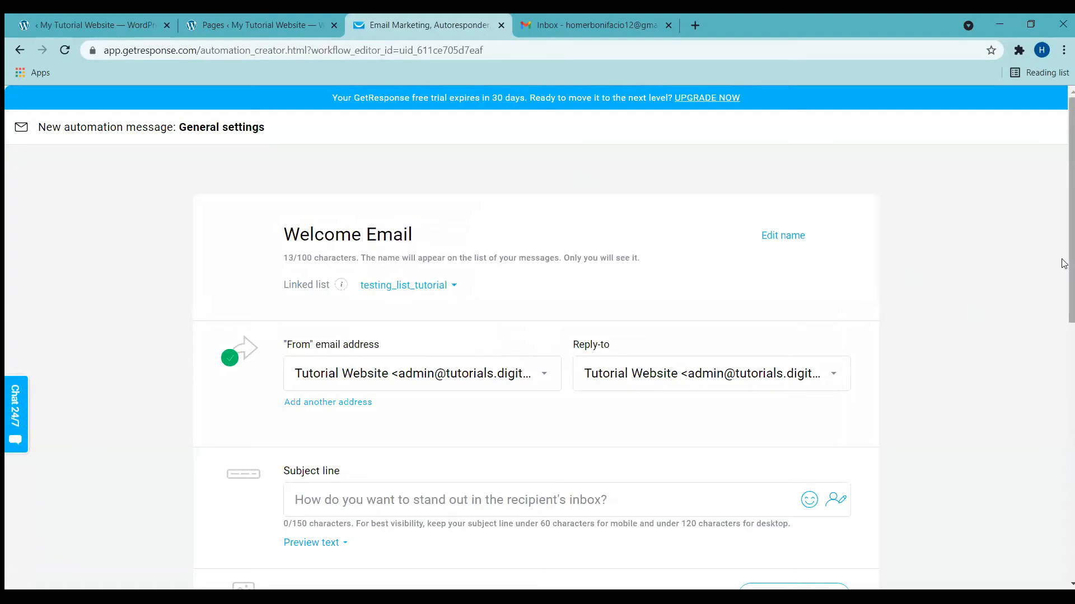
pyautogui.scroll(-4, 1063, 216)
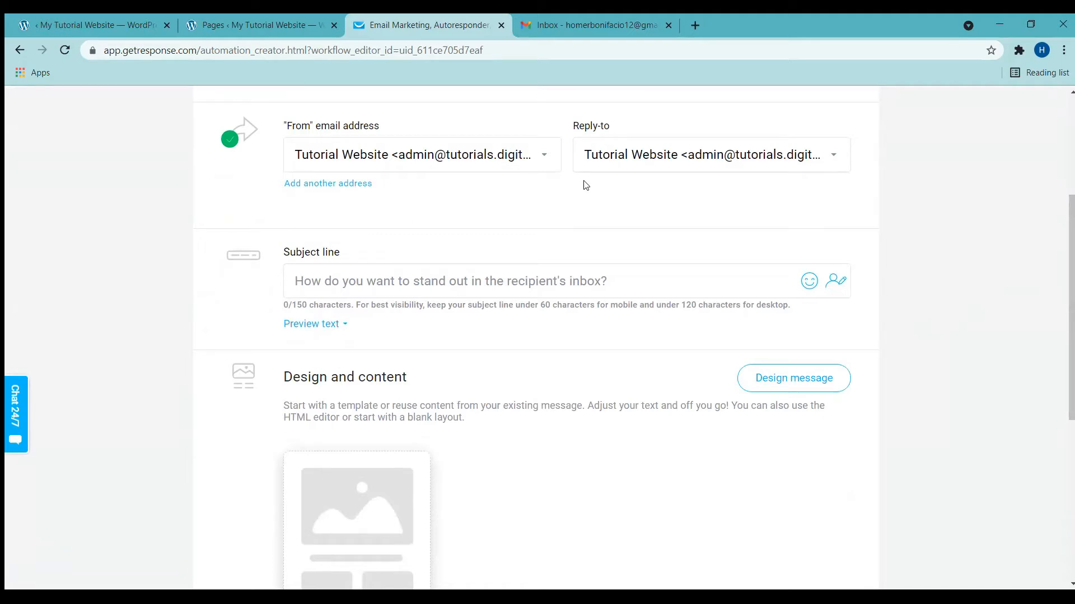
pyautogui.click(382, 288)
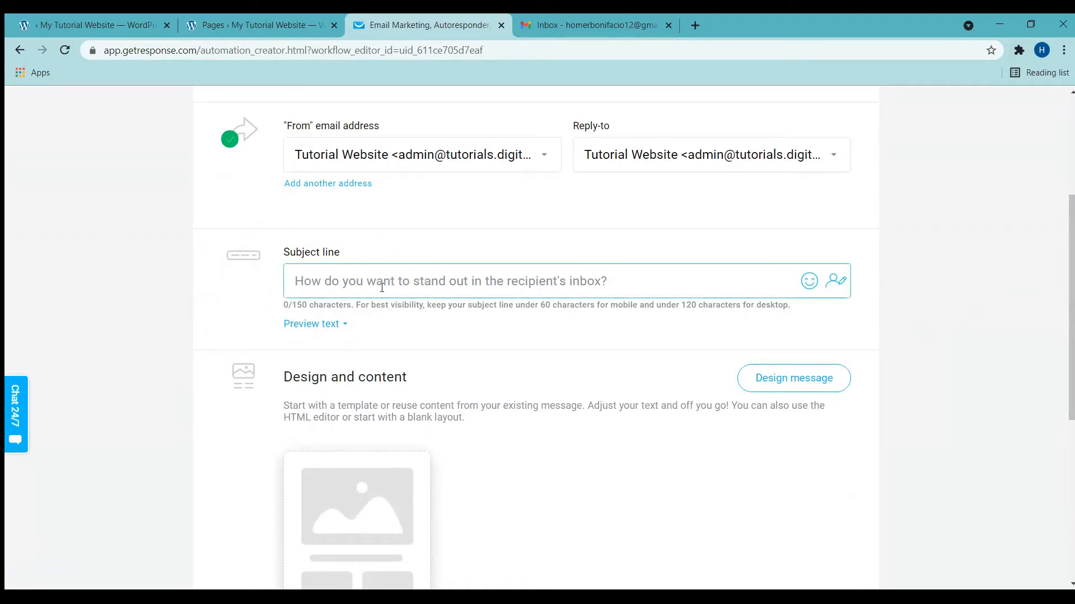
pyautogui.write('Thank ')
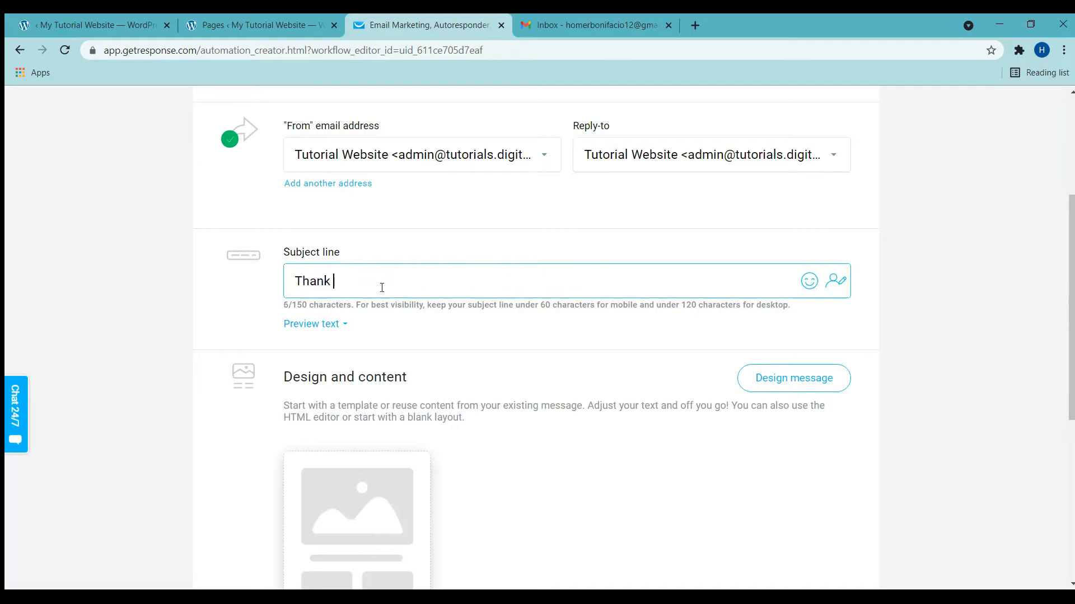
pyautogui.write('You for Subscrin')
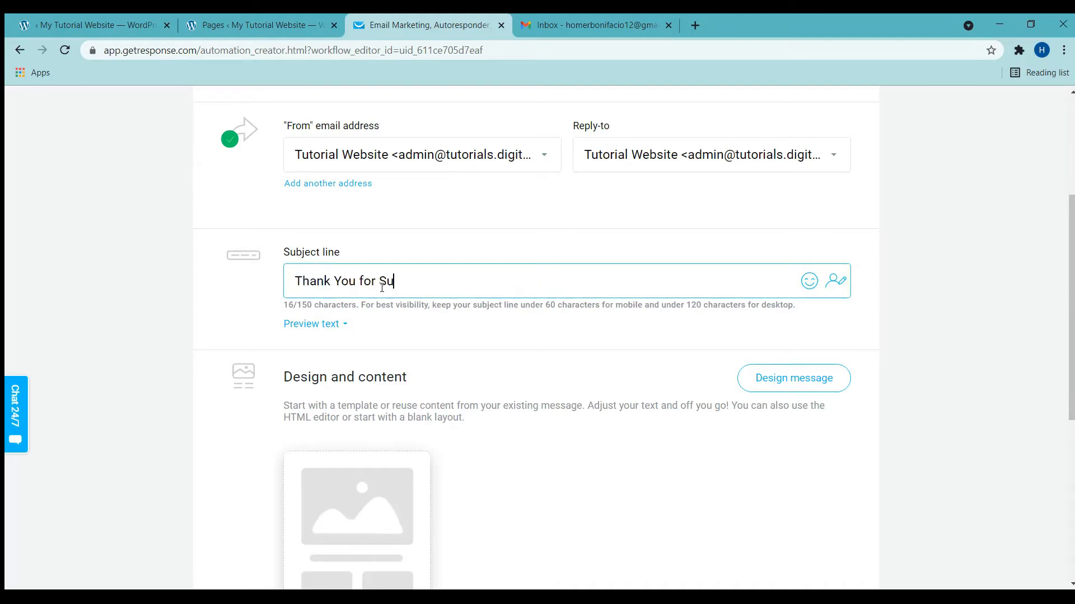
pyautogui.write('bing')
# Step: Start designing the message from the Blank template
pyautogui.click(796, 389)
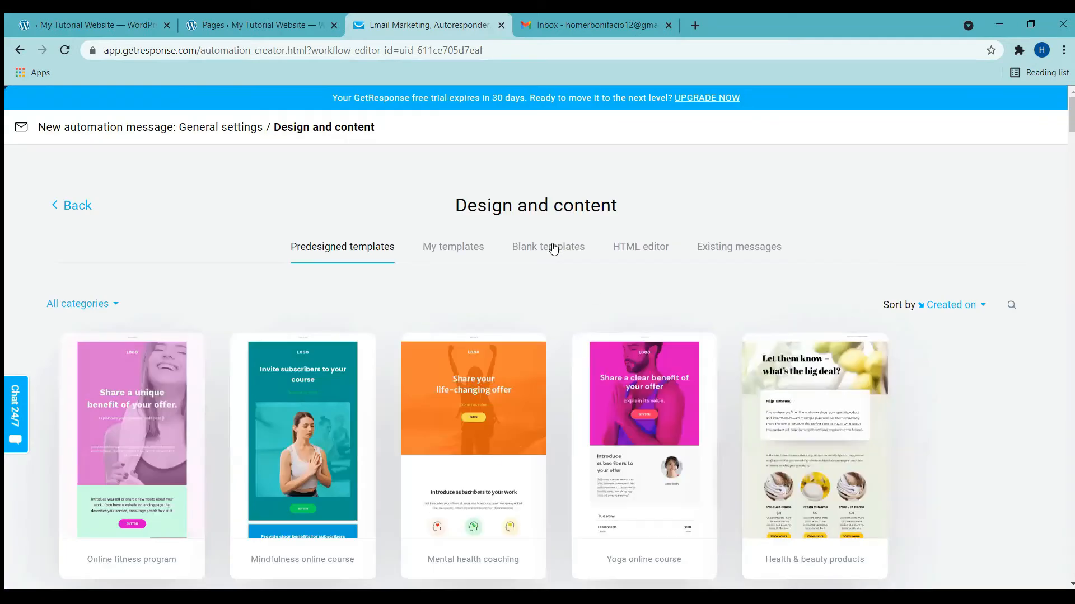
pyautogui.click(553, 248)
pyautogui.scroll(-1, 643, 411)
pyautogui.scroll(-2, 643, 411)
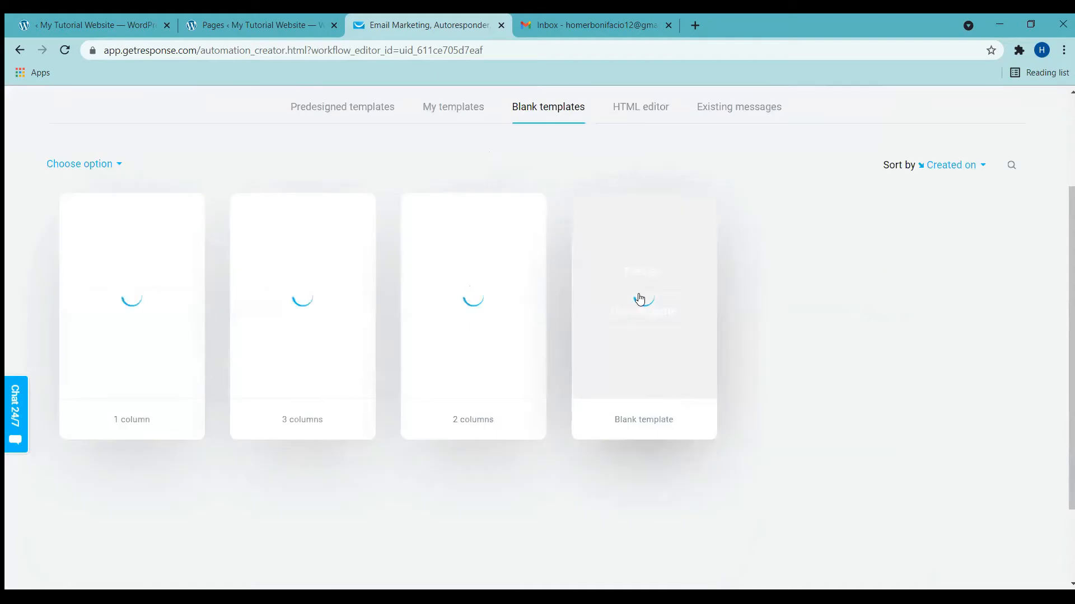
pyautogui.click(662, 312)
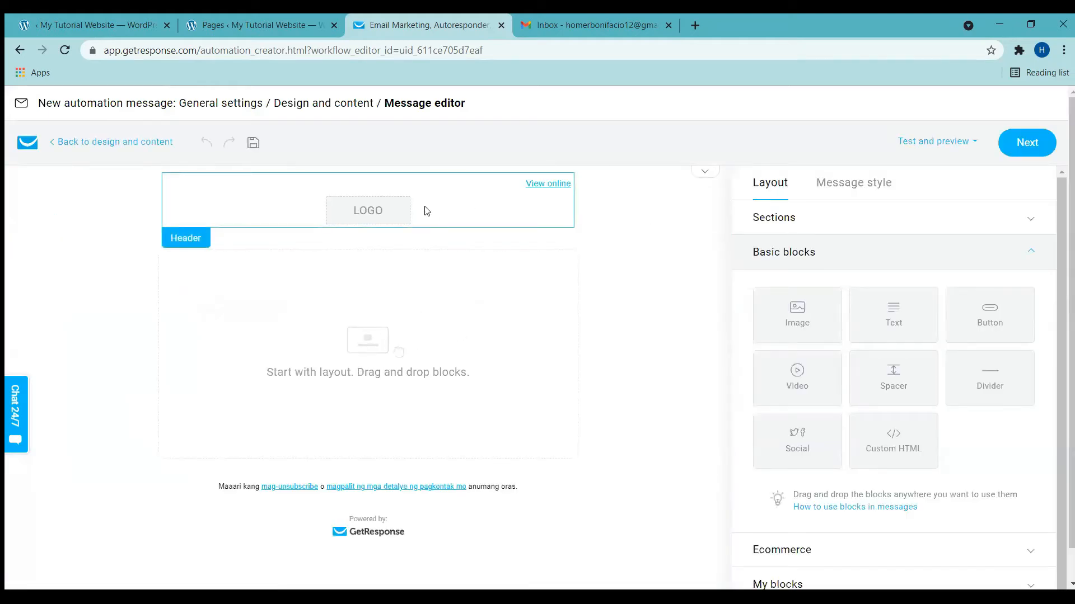
# Step: Turn off the header's View online link and logo
pyautogui.click(462, 210)
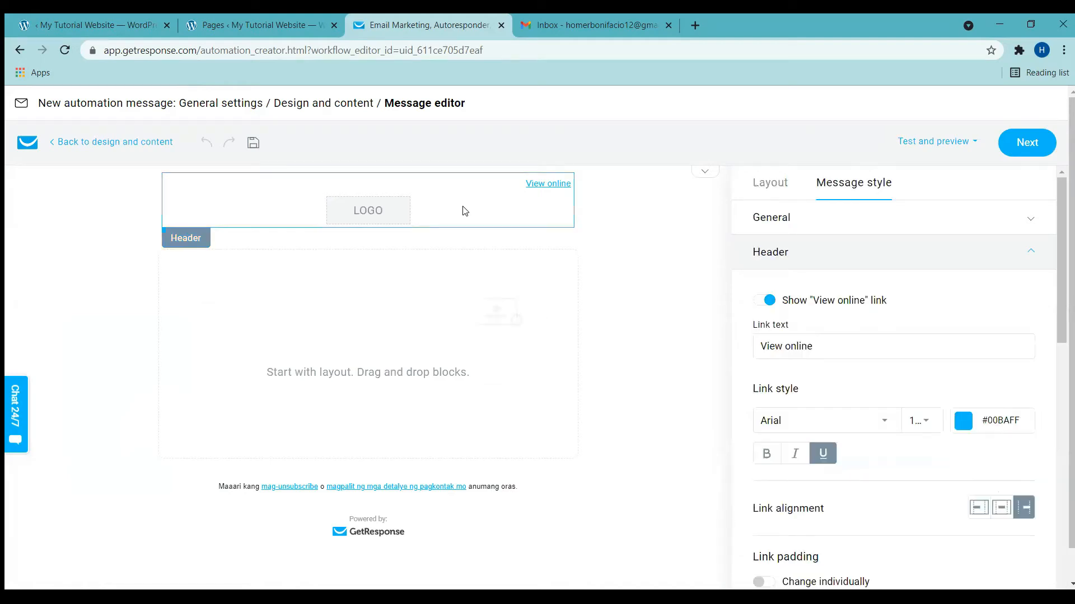
pyautogui.click(770, 302)
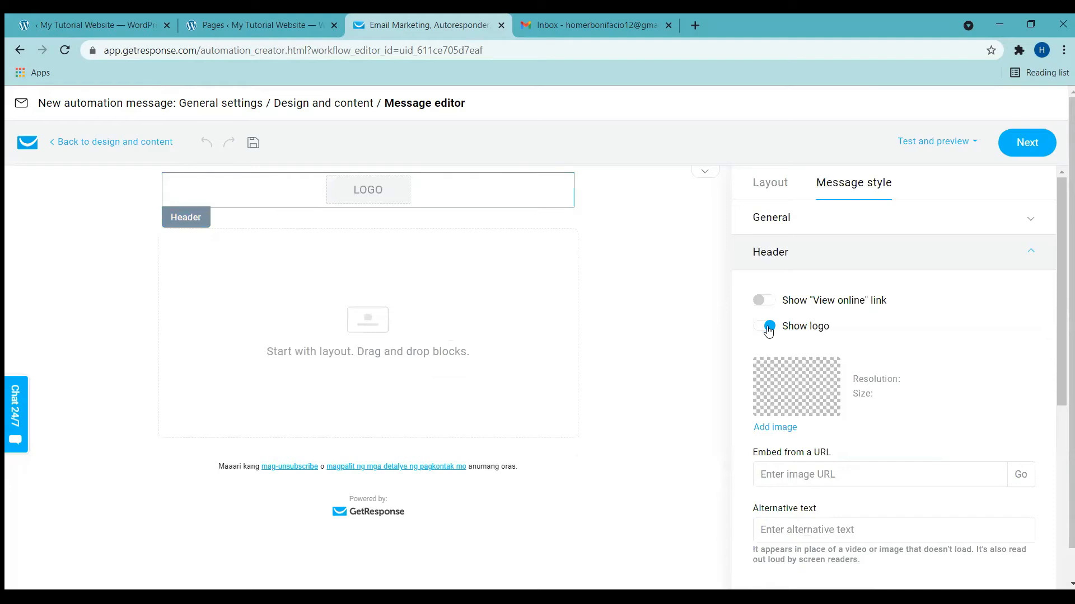
pyautogui.click(768, 328)
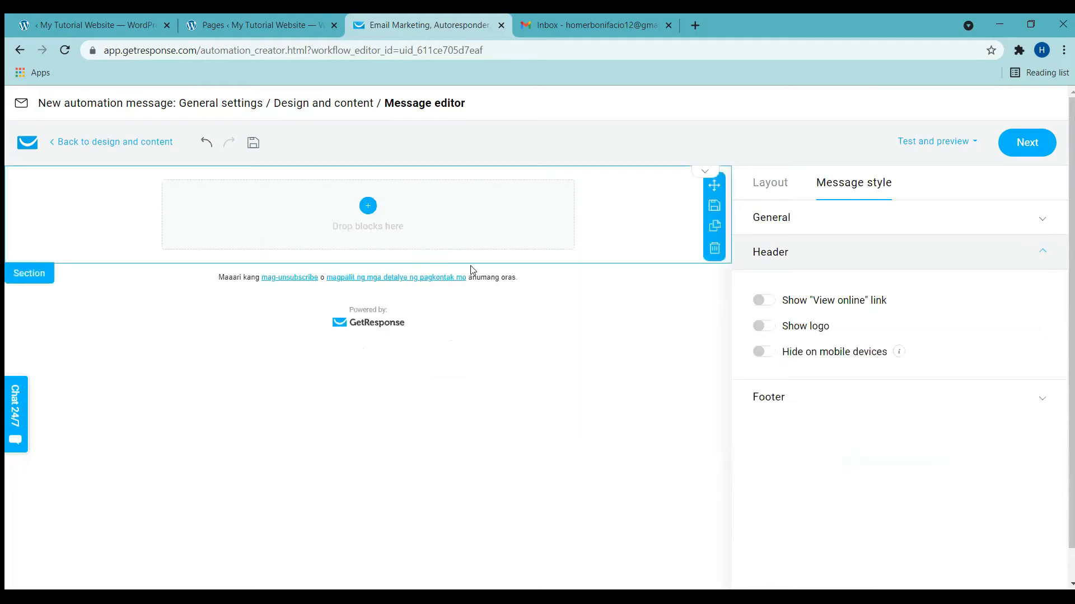
pyautogui.click(761, 190)
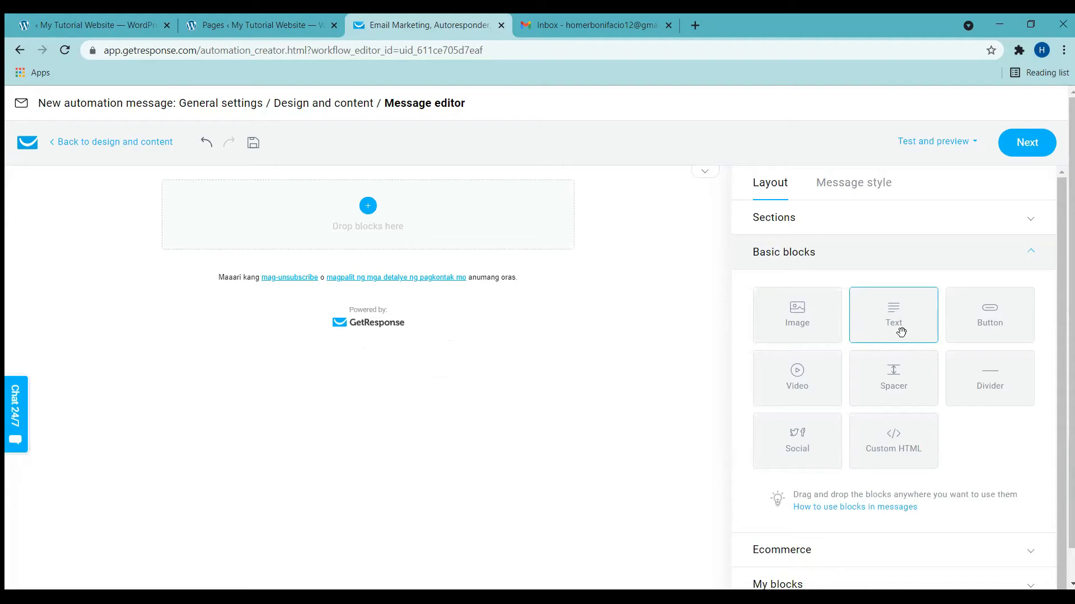
# Step: Add a text block greeting 'Hi' followed by the subscriber's first-name merge tag
pyautogui.moveTo(899, 316); pyautogui.dragTo(411, 228)
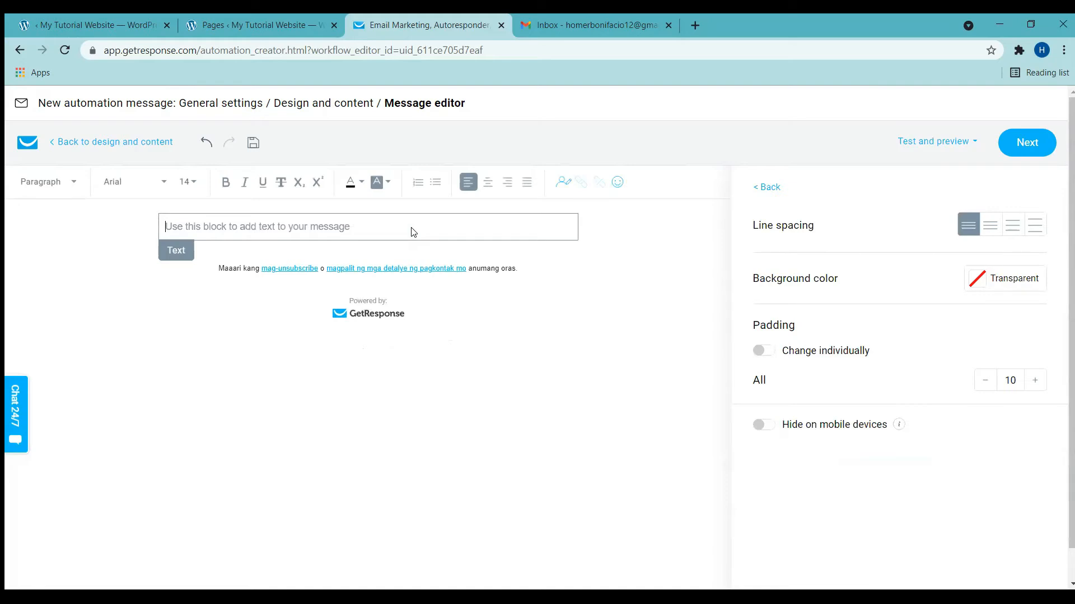
pyautogui.write('Hi')
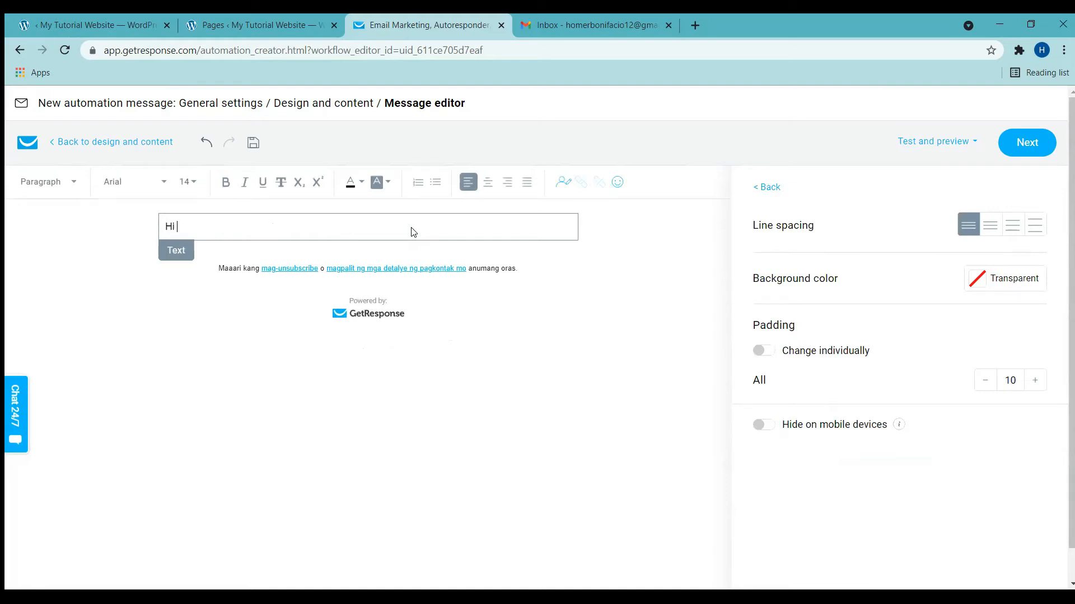
pyautogui.click(564, 182)
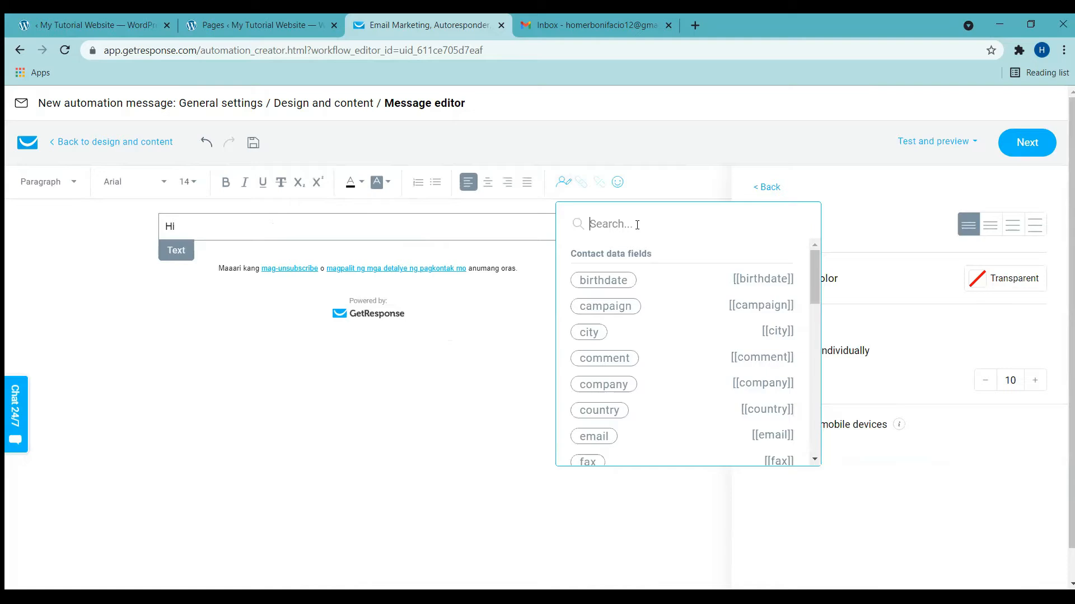
pyautogui.write('first')
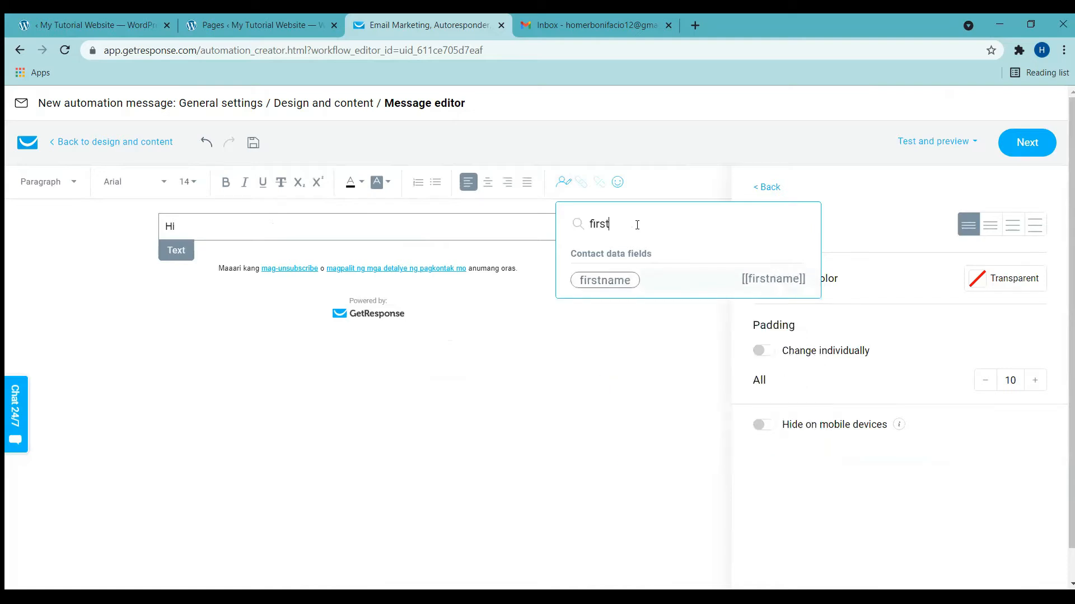
pyautogui.click(606, 287)
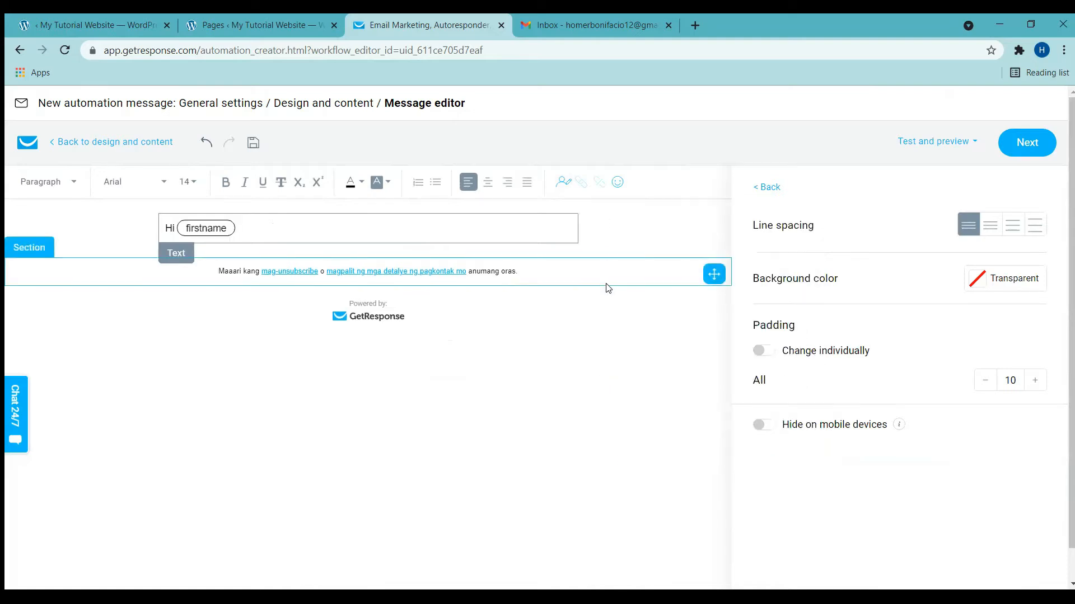
pyautogui.write(',')
pyautogui.press('Return')
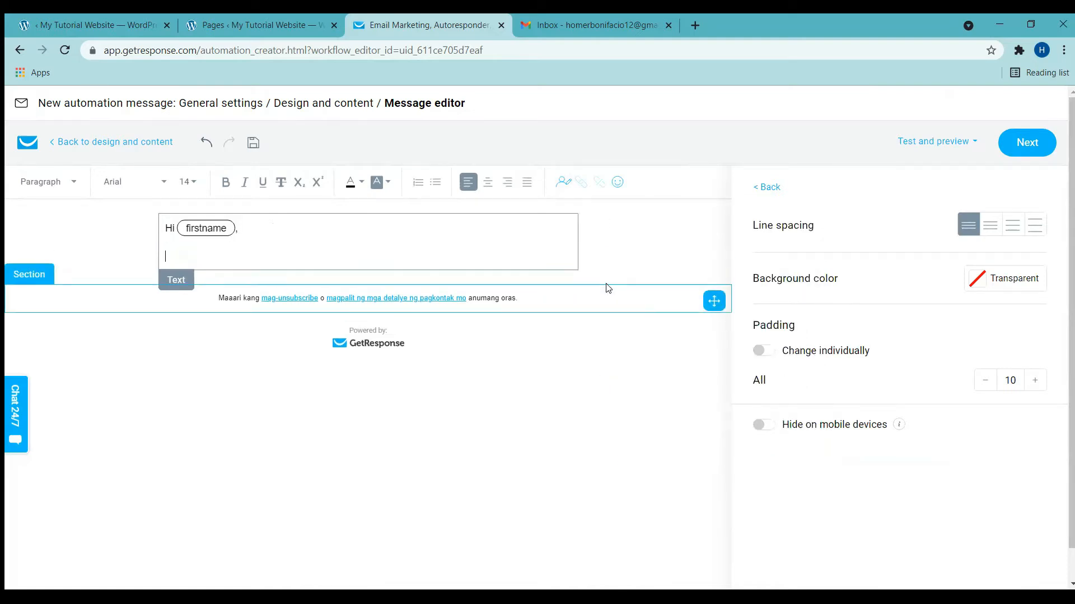
# Step: Add the thank-you, free ebook and >>CLICK HERE TO ACCESS<< lines, selecting the access line
pyautogui.write('Thank you for subscribing')
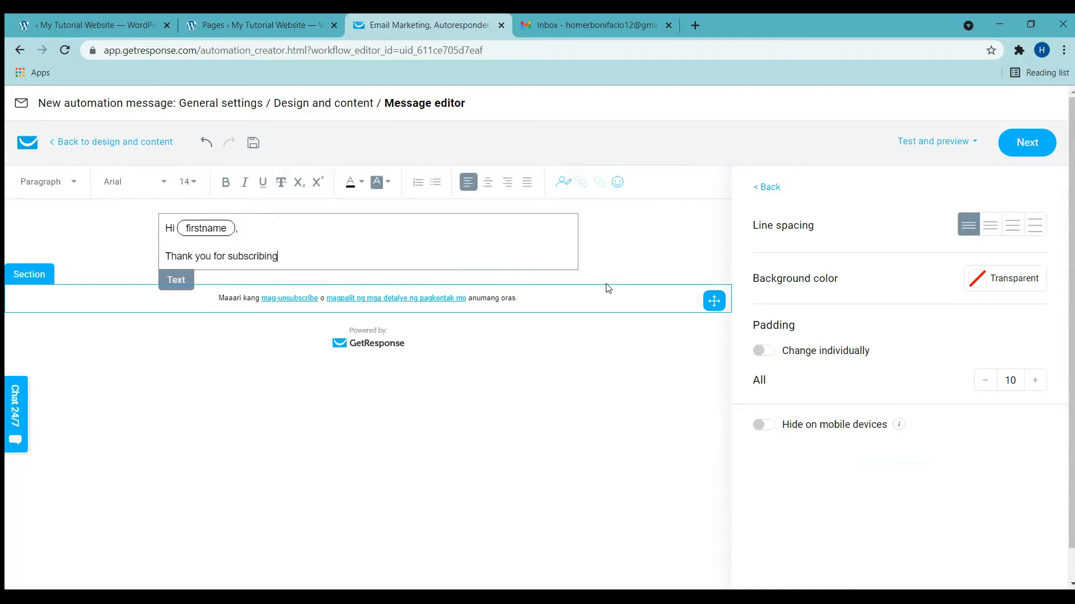
pyautogui.write(' to my list')
pyautogui.press('BackSpace')
pyautogui.write('st.')
pyautogui.press('Return')
pyautogui.write('As promised, he')
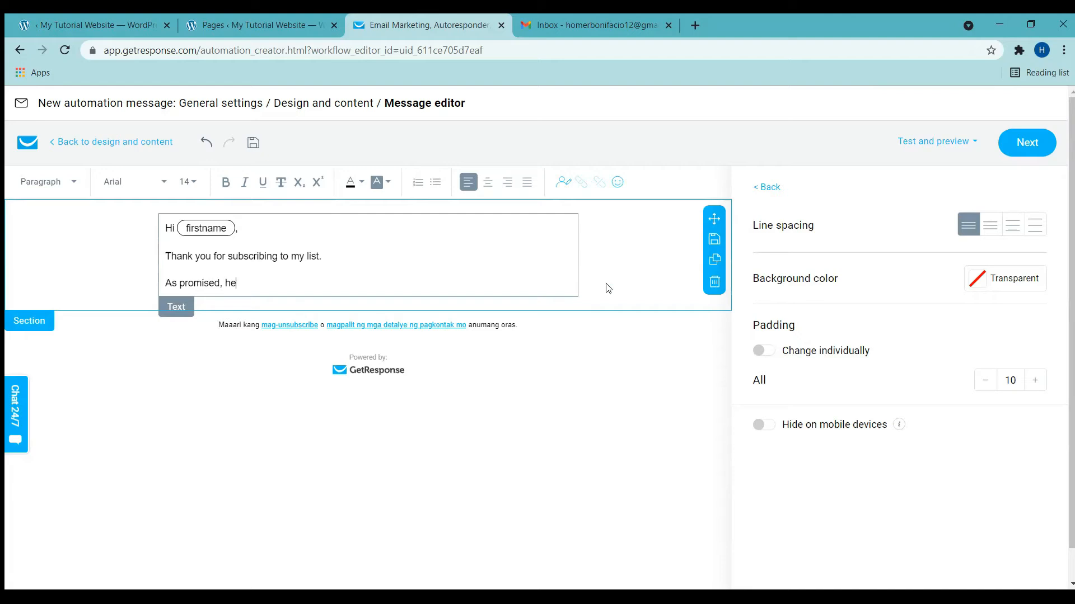
pyautogui.write("re's your FREE course or ebook.")
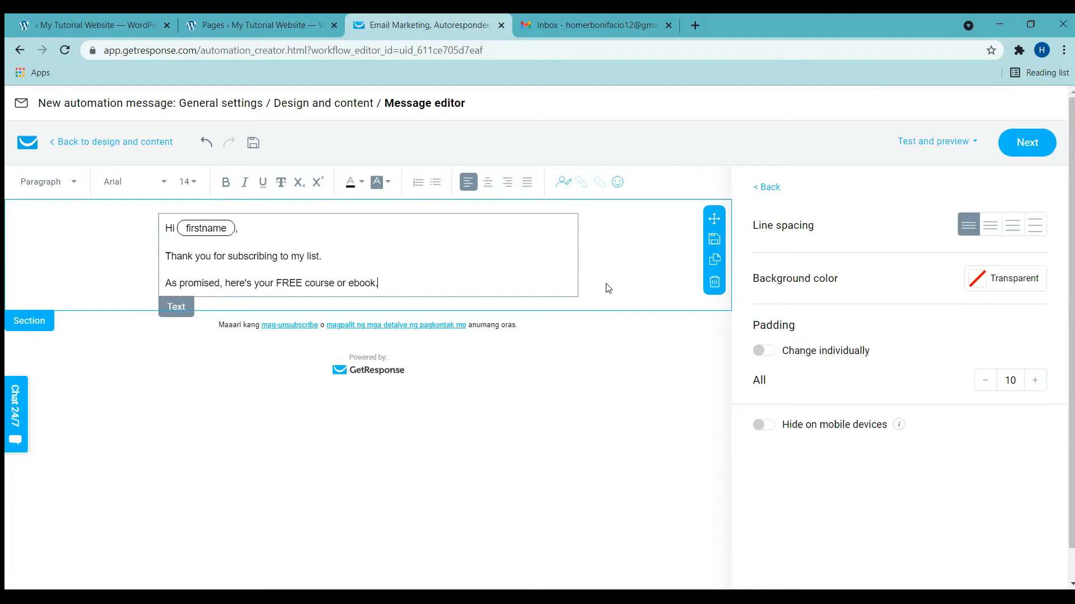
pyautogui.press('Return')
pyautogui.write('>>CLICK HERE TO ACCESS')
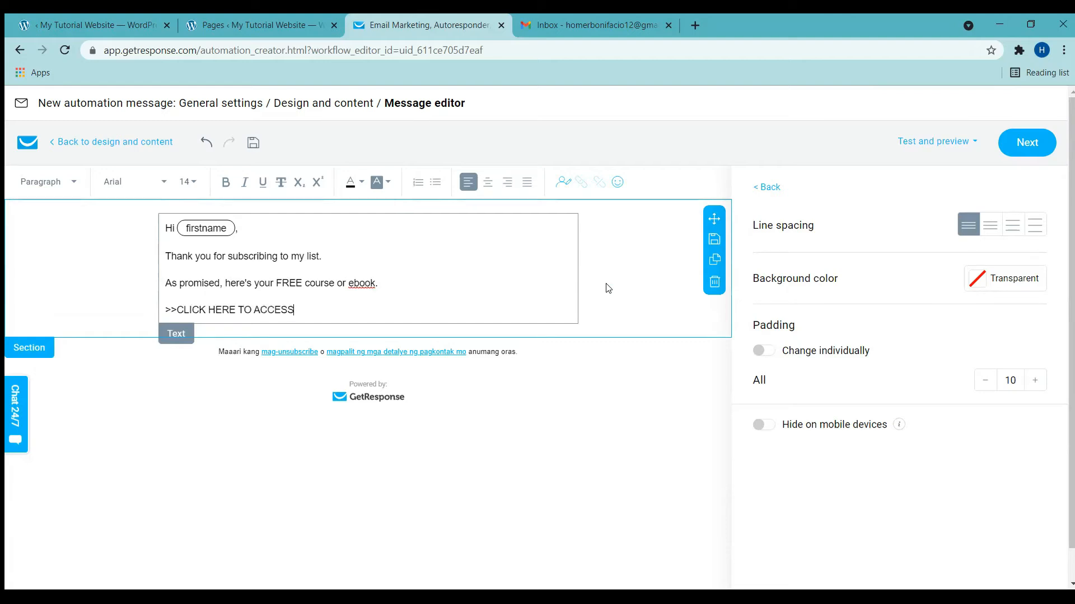
pyautogui.write('<<')
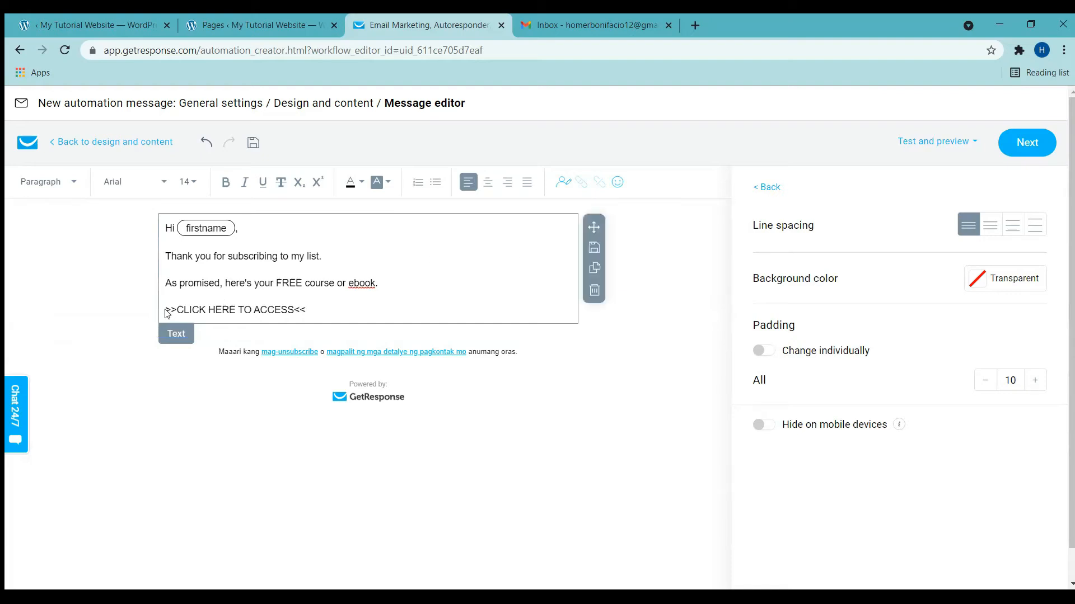
pyautogui.moveTo(166, 312); pyautogui.dragTo(311, 308)
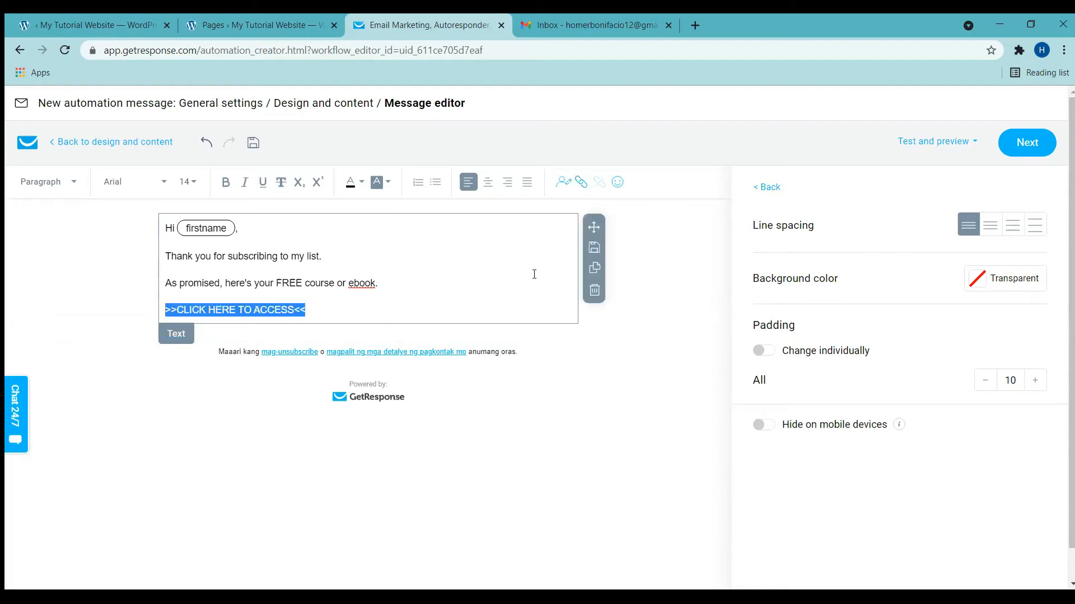
pyautogui.click(580, 191)
pyautogui.click(438, 366)
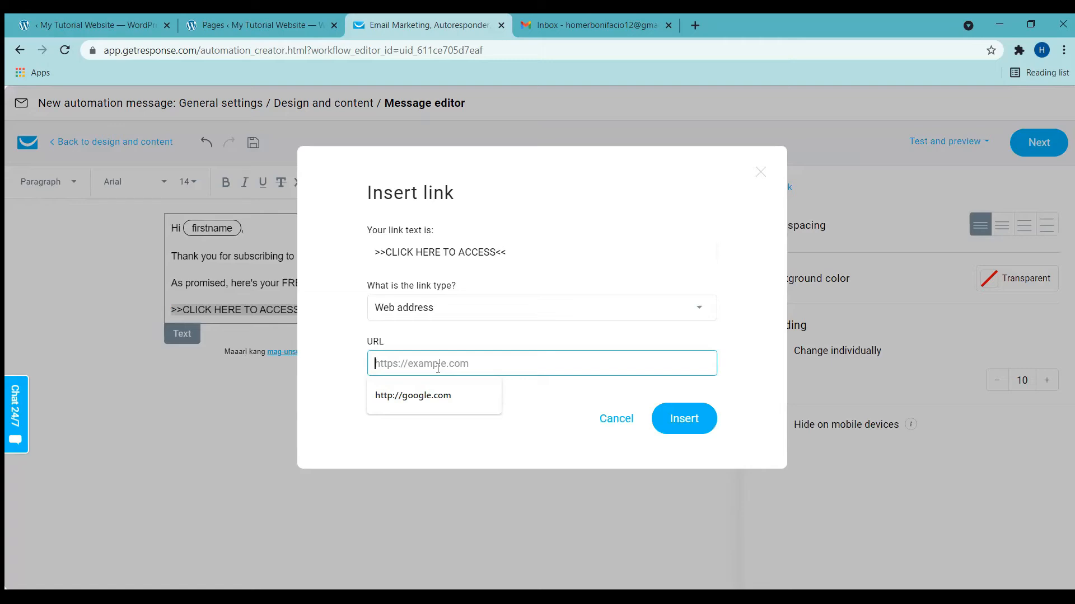
pyautogui.write('goo')
pyautogui.press('BackSpace')
pyautogui.press('BackSpace')
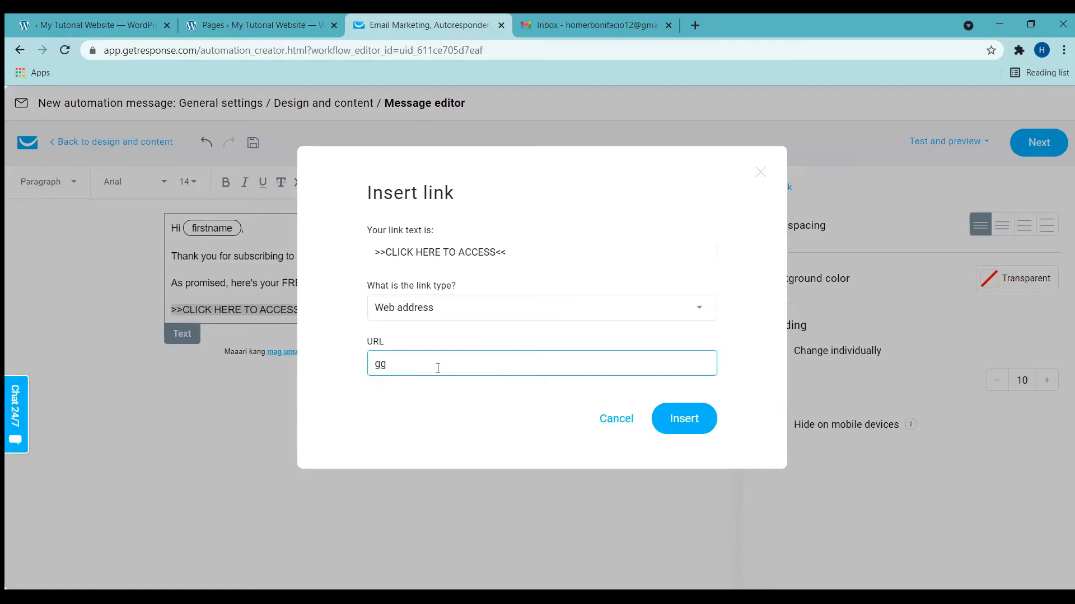
pyautogui.write('oogle.com')
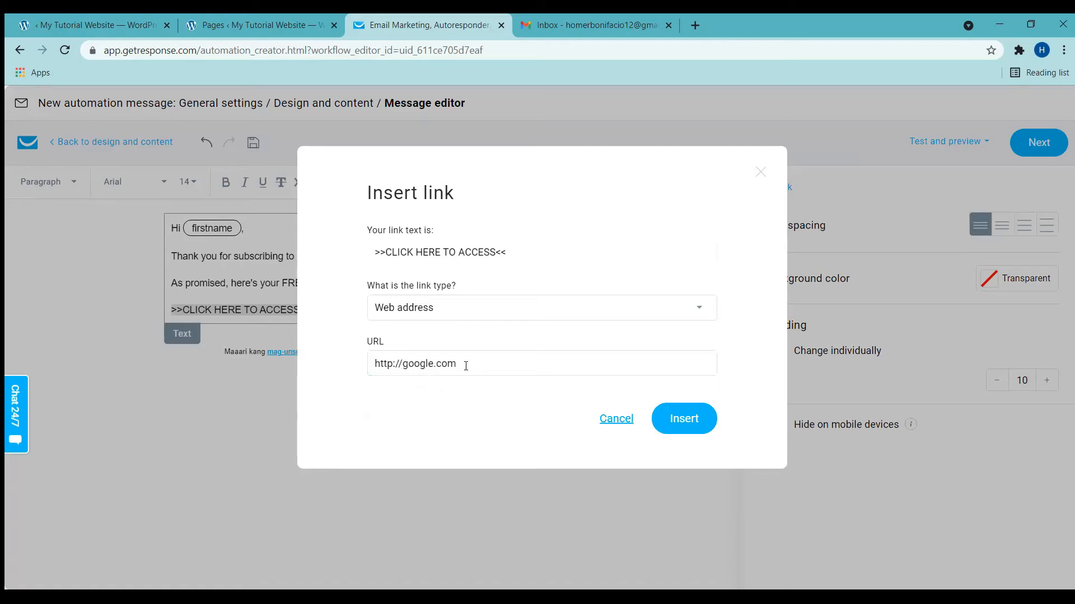
pyautogui.click(695, 427)
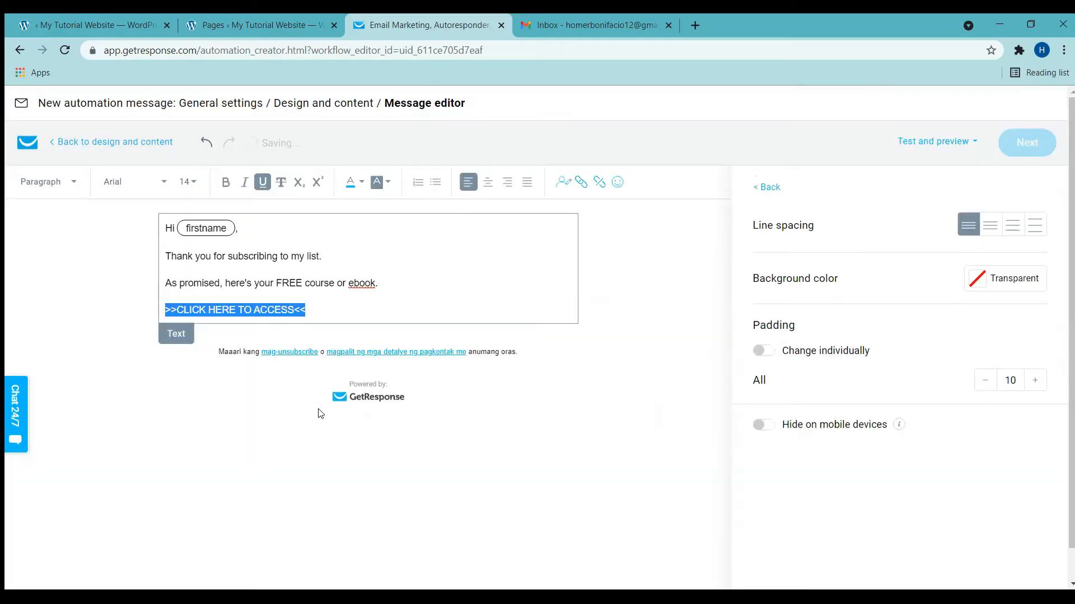
# Step: Add the sender's name as a black sign-off line below the link
pyautogui.click(318, 309)
pyautogui.press('Return')
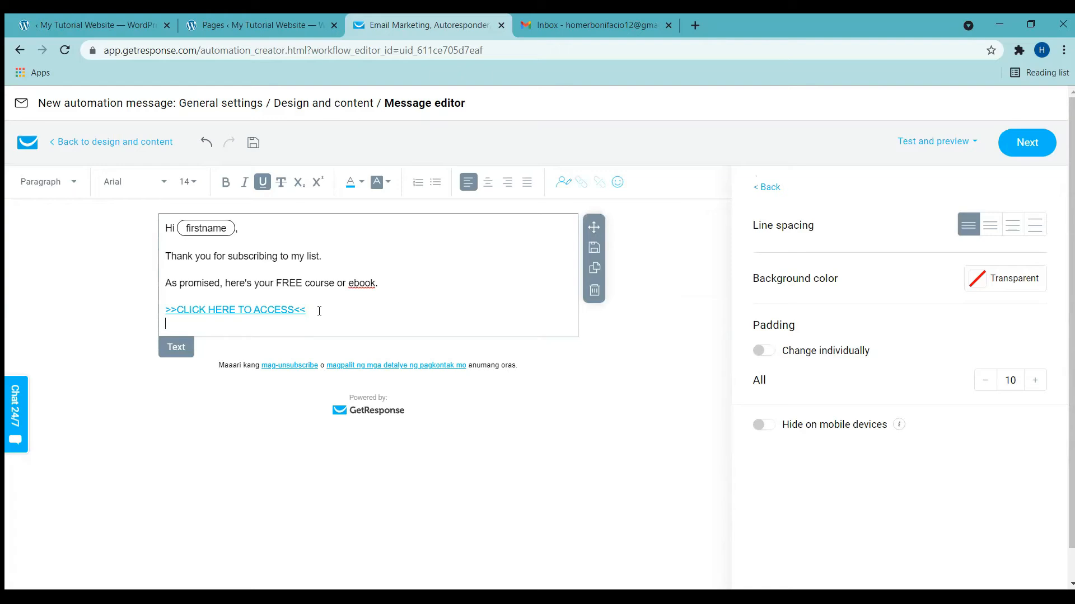
pyautogui.write('D')
pyautogui.press('BackSpace')
pyautogui.write('Homer')
pyautogui.hotkey('shift', 'Home')
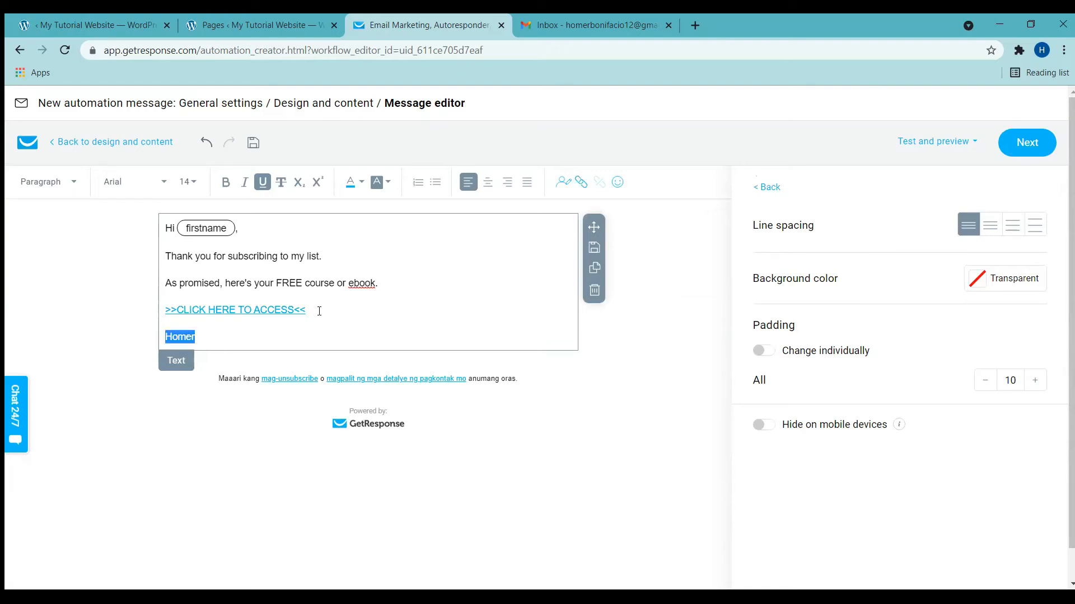
pyautogui.click(361, 181)
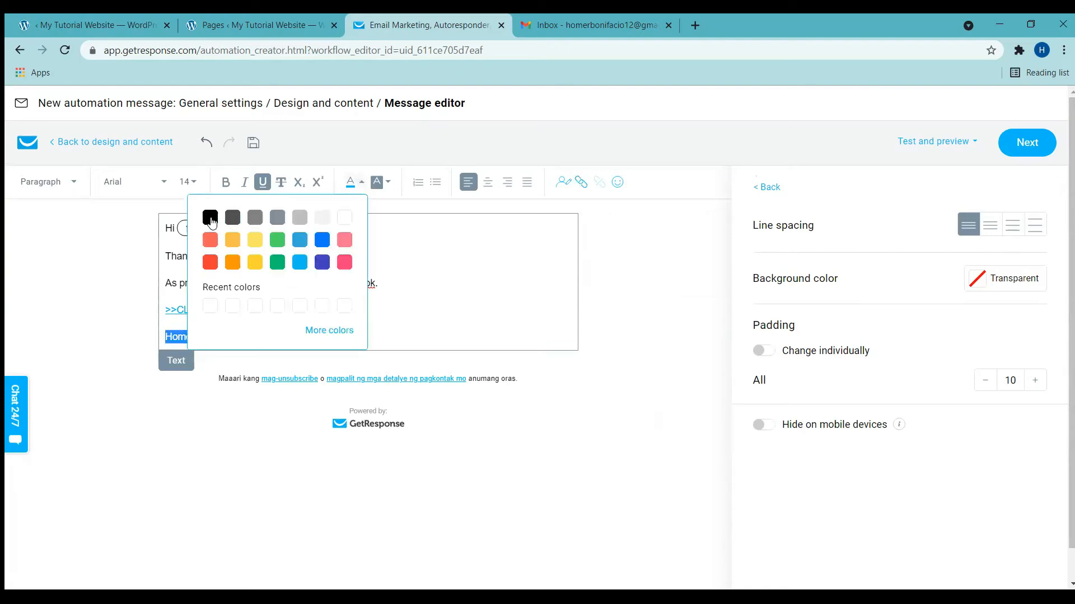
pyautogui.click(211, 220)
pyautogui.click(427, 320)
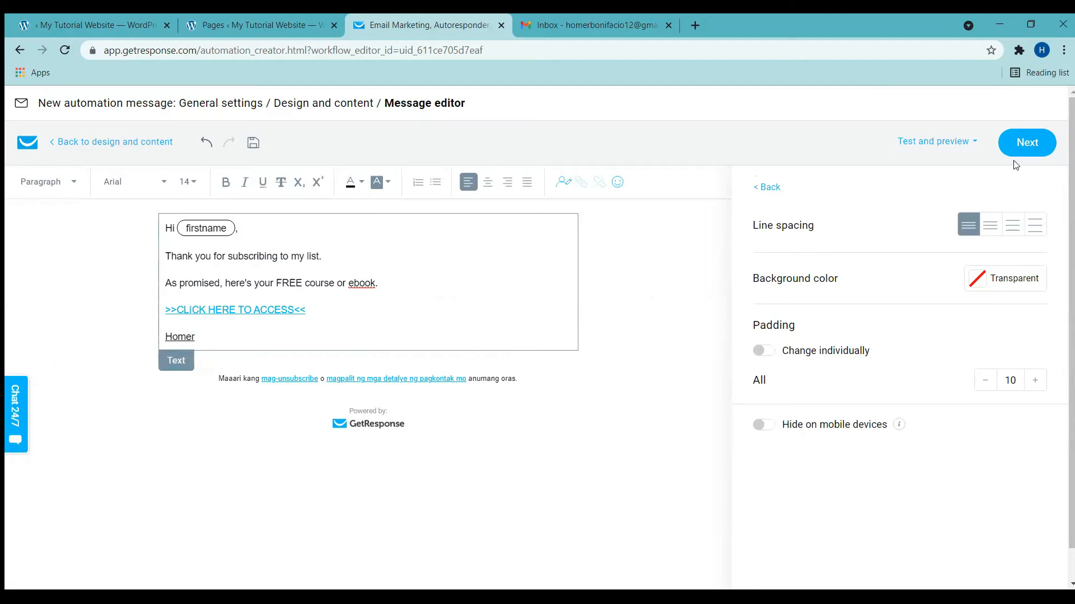
# Step: Finish editing the Welcome Email content and save it from General settings
pyautogui.click(1028, 151)
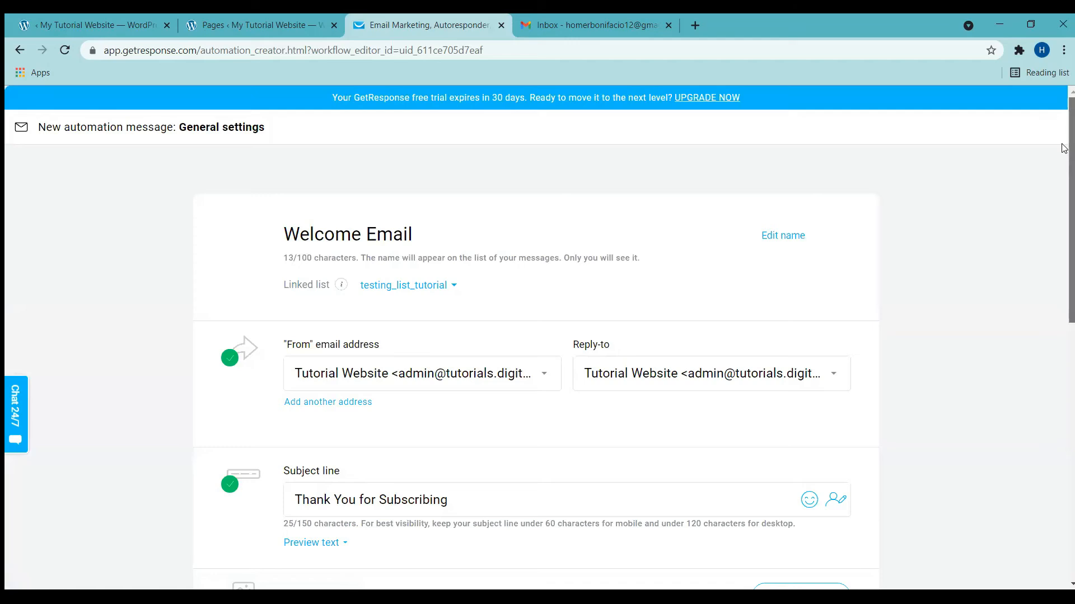
pyautogui.scroll(-10, 1062, 546)
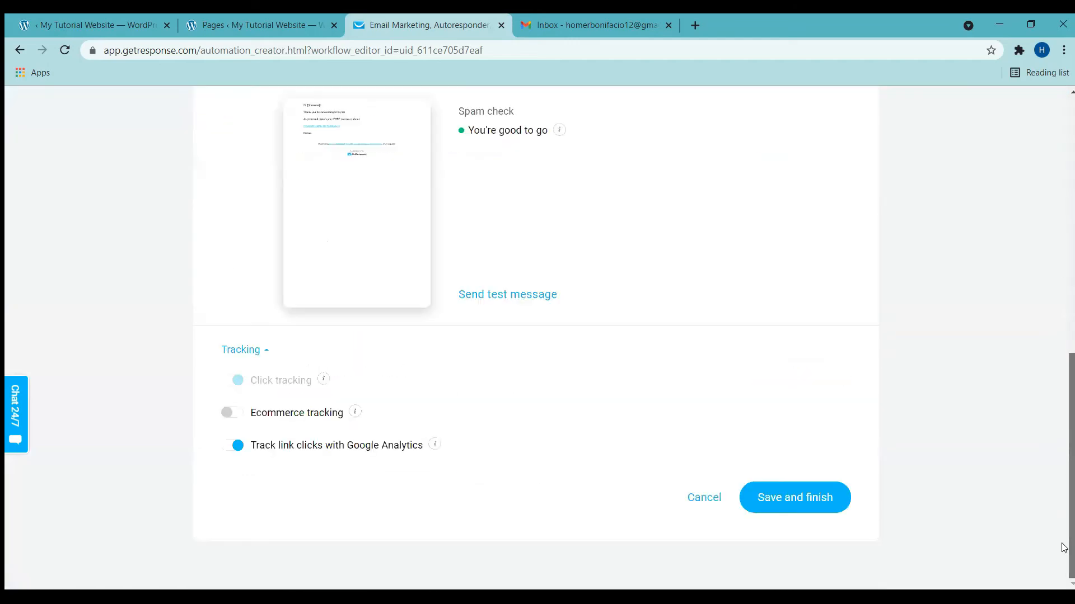
pyautogui.click(805, 509)
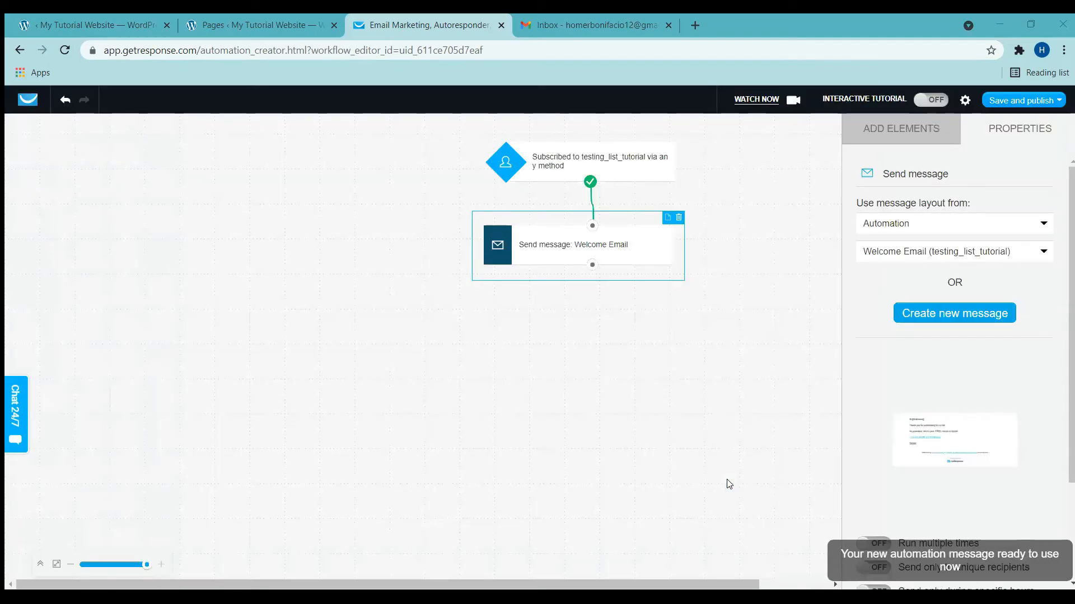
# Step: Save and publish the welcome workflow, then return to the WordPress Pages list
pyautogui.click(1025, 100)
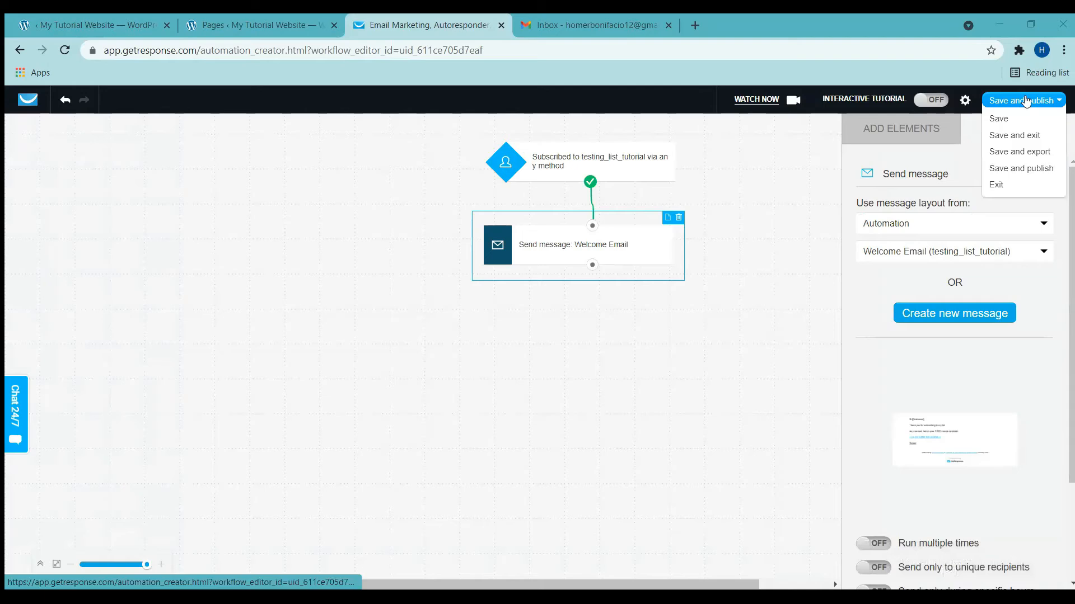
pyautogui.click(1014, 167)
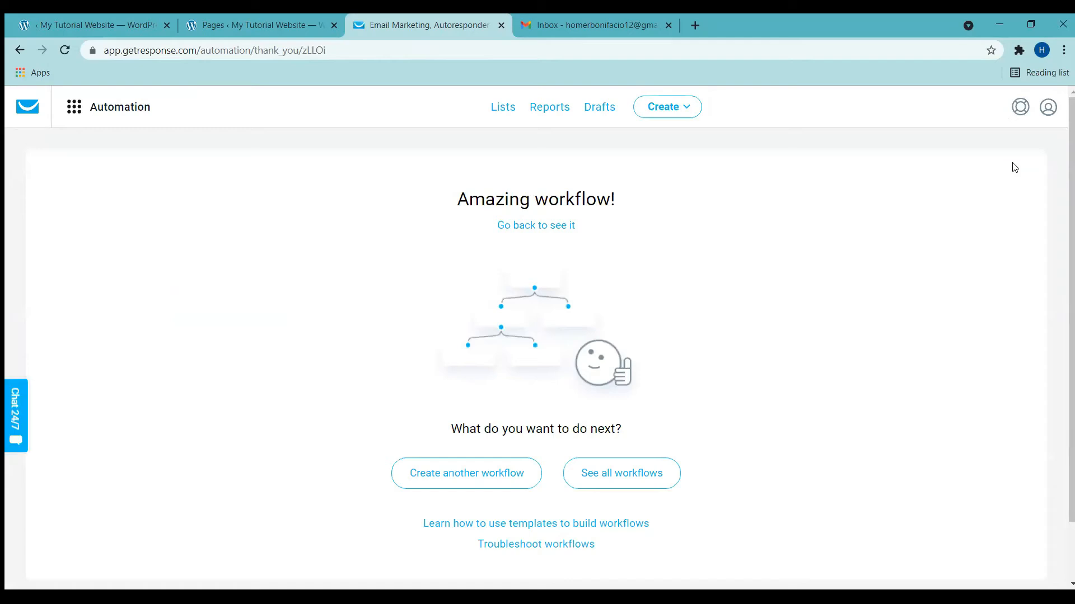
pyautogui.click(214, 19)
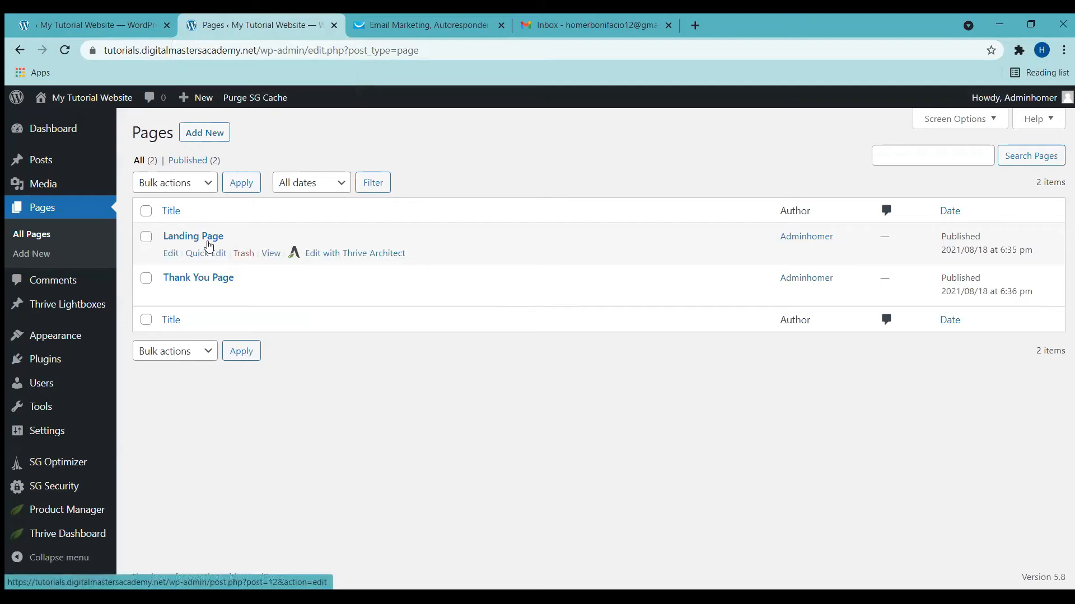
# Step: Edit the Landing Page with Thrive Architect, showing its name, email and Submit form
pyautogui.click(346, 253)
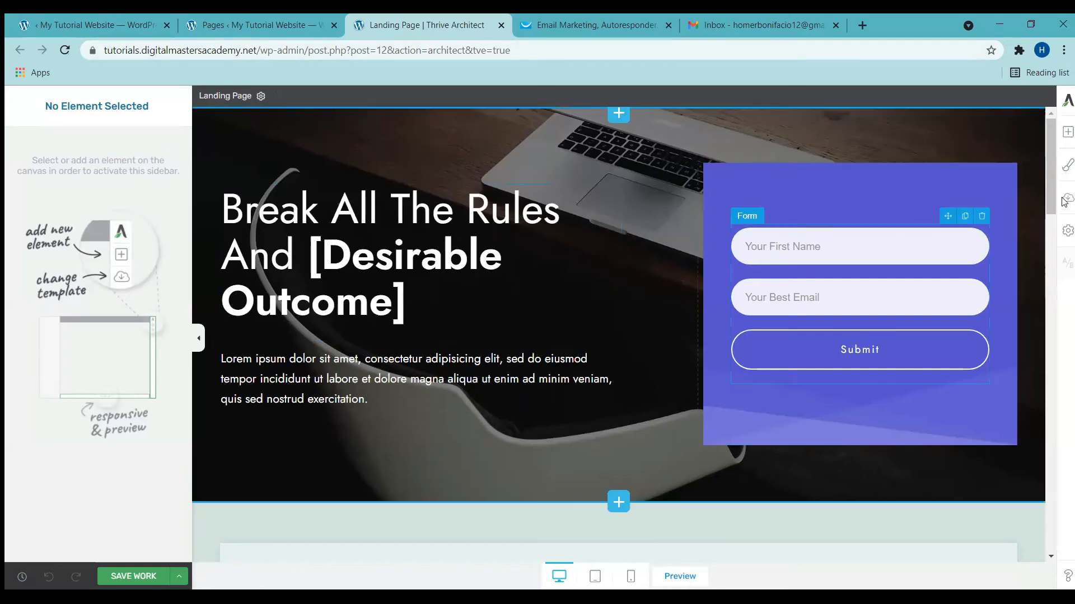
pyautogui.moveTo(1051, 170)
pyautogui.mouseDown()
pyautogui.moveTo(1051, 481)
pyautogui.moveTo(1052, 168)
pyautogui.mouseUp()
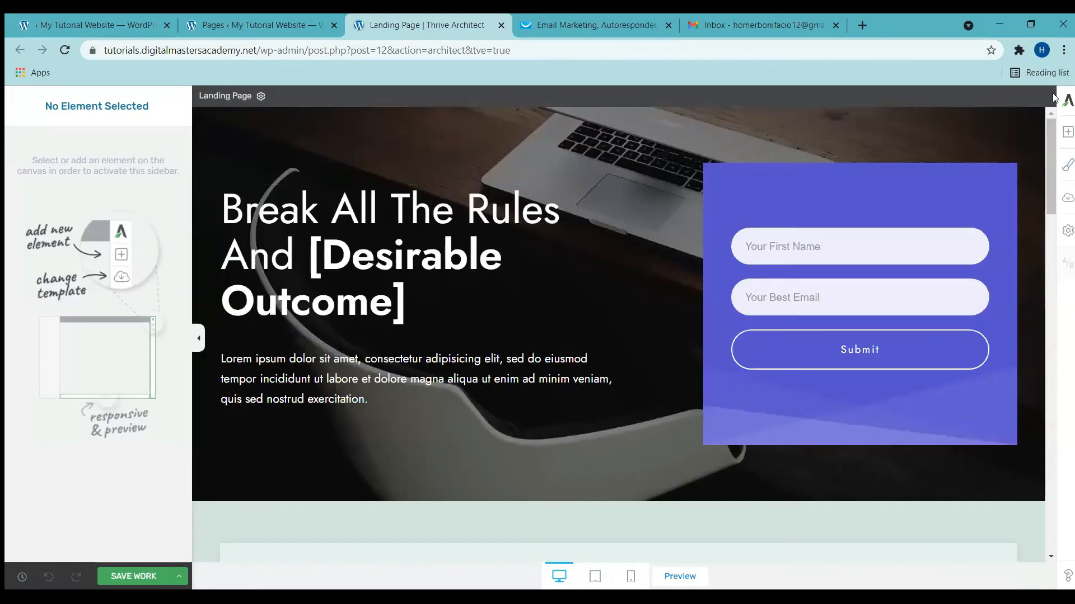
# Step: Replace the landing page with Ebook Smart's Lead Generation template and collapse the sidebar
pyautogui.click(1066, 202)
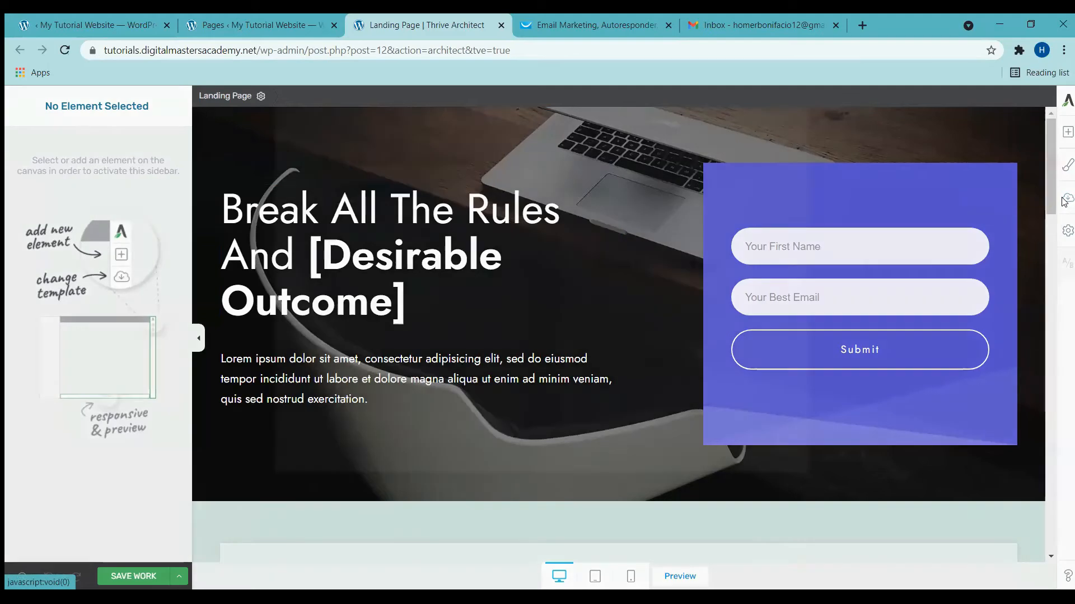
pyautogui.click(689, 212)
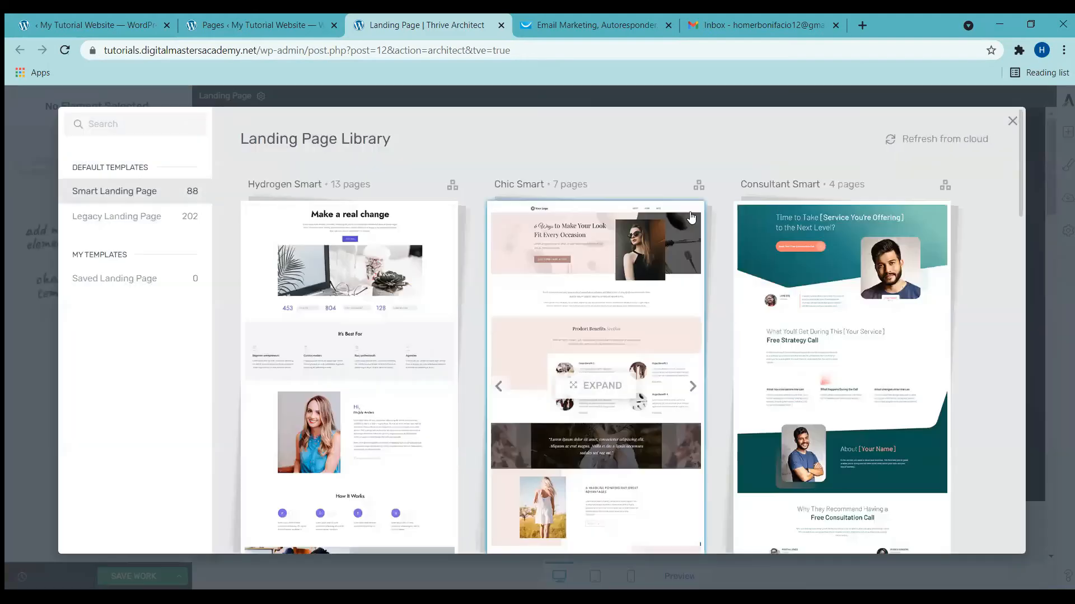
pyautogui.moveTo(1022, 170); pyautogui.dragTo(1025, 405)
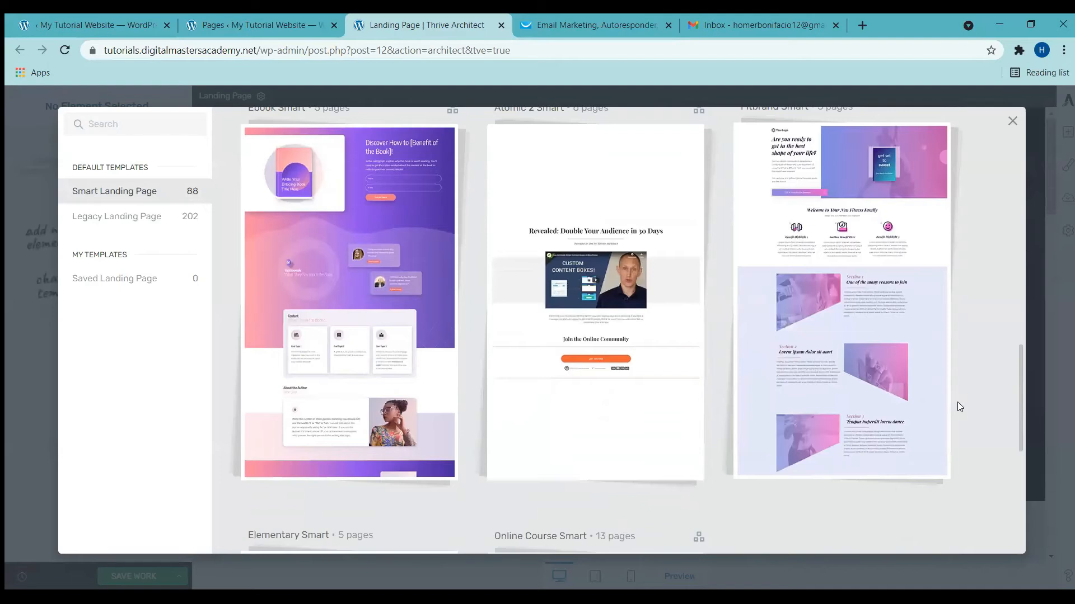
pyautogui.click(369, 314)
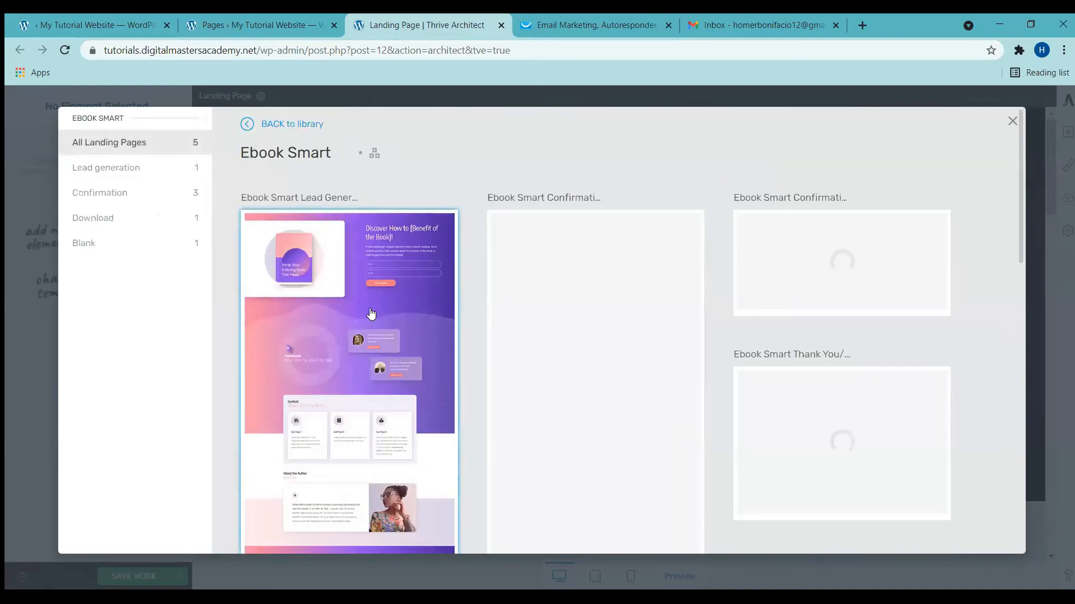
pyautogui.click(141, 171)
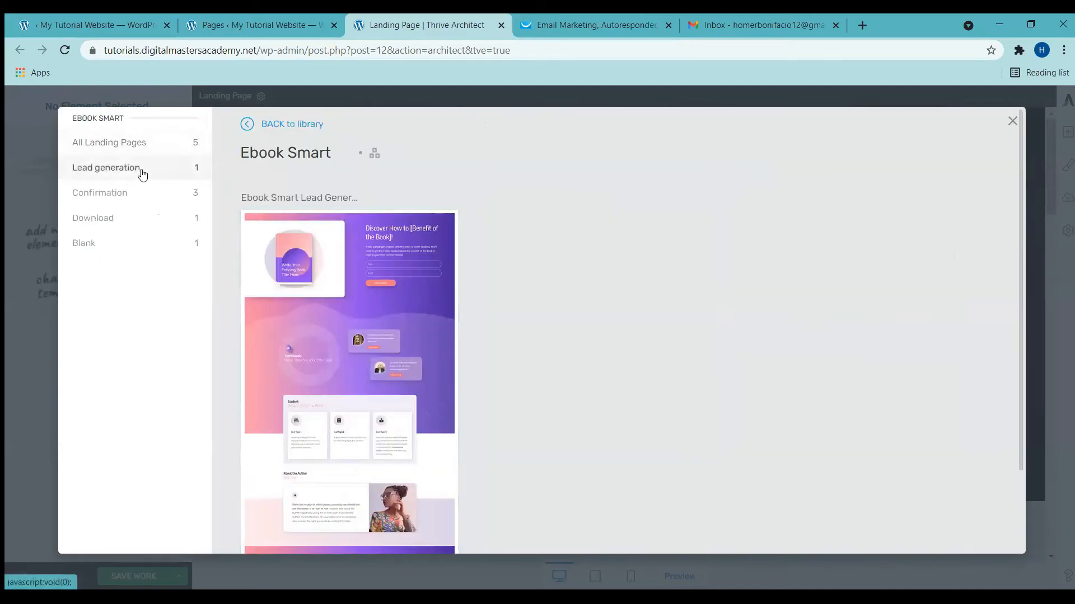
pyautogui.click(345, 384)
pyautogui.click(918, 530)
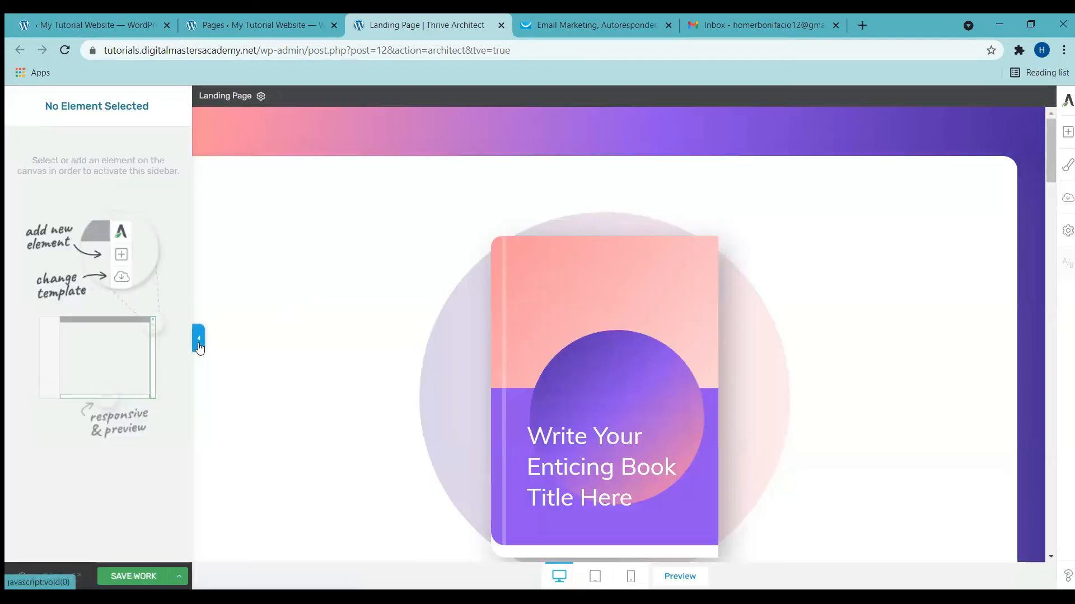
pyautogui.click(199, 338)
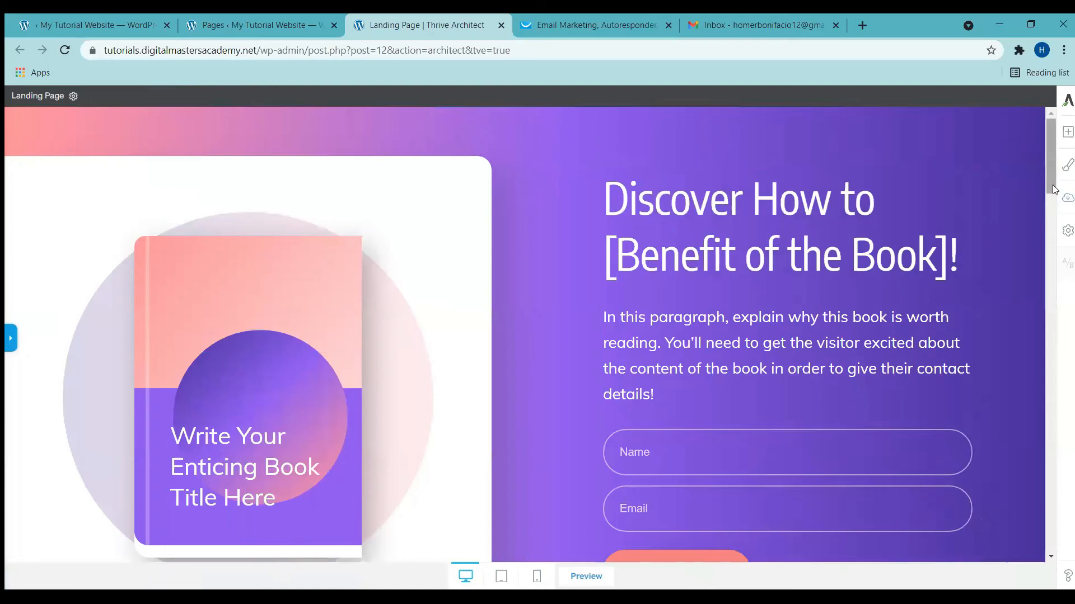
# Step: Select the Name/Email signup form and show its Form options panel
pyautogui.moveTo(1054, 179); pyautogui.dragTo(1054, 206)
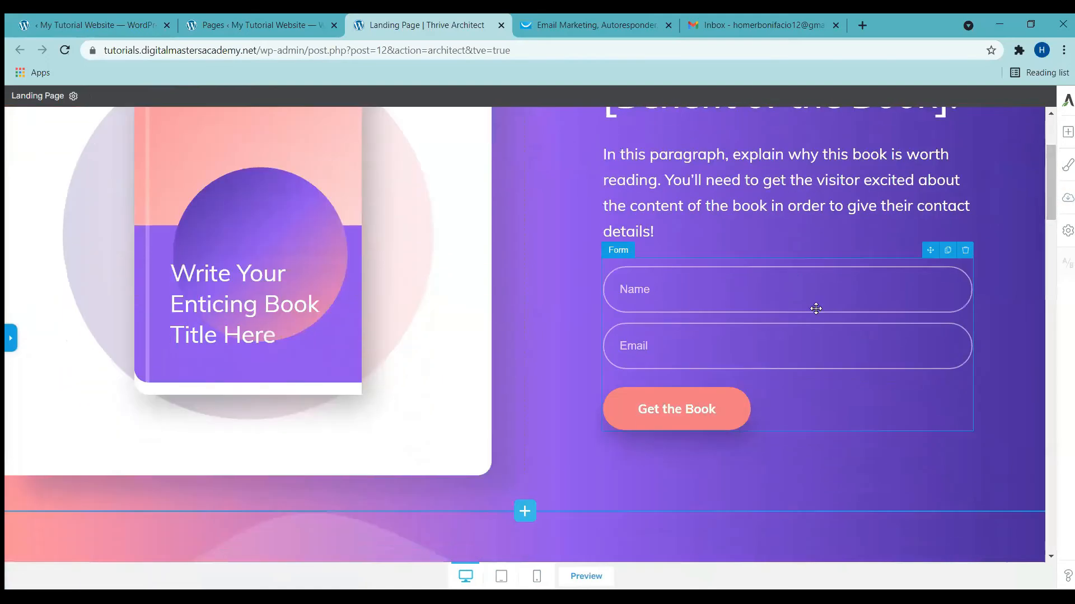
pyautogui.click(780, 315)
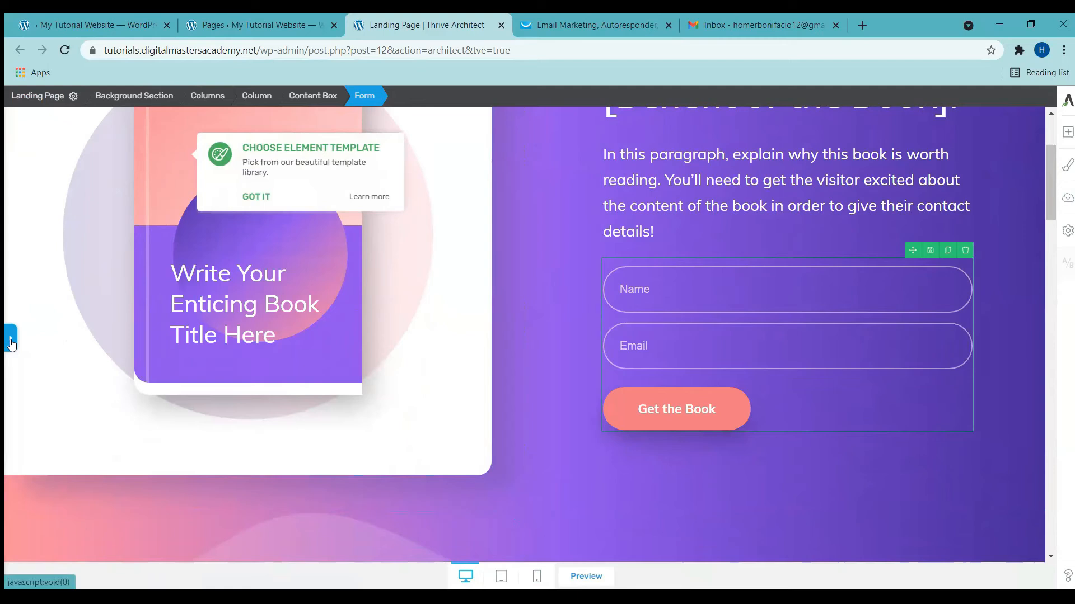
pyautogui.click(11, 338)
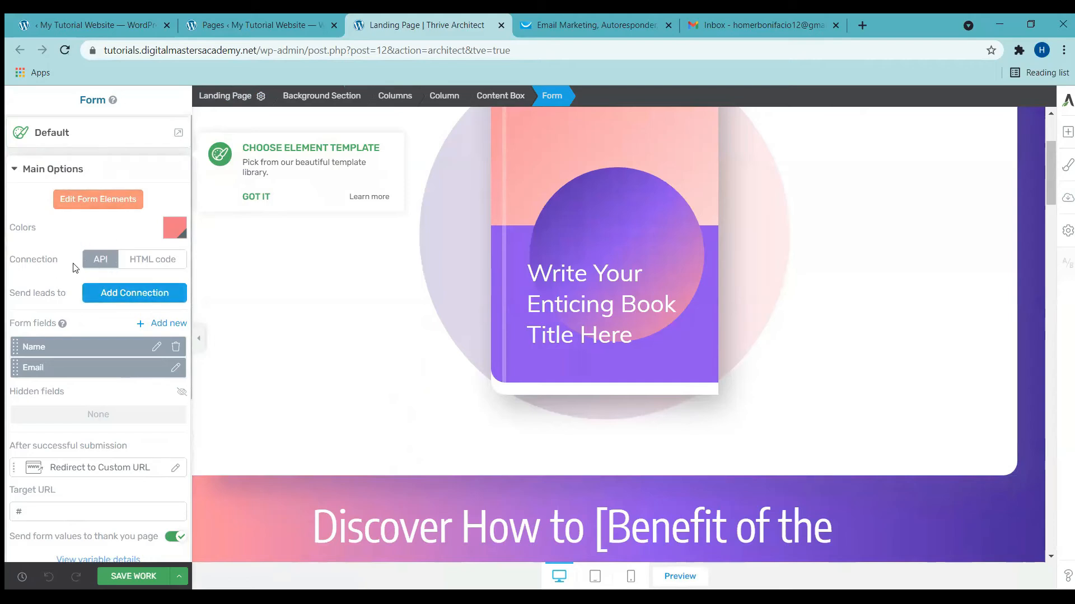
# Step: Add a GetResponse connection sending form leads to the testing_list_tutorial mailing list
pyautogui.click(132, 296)
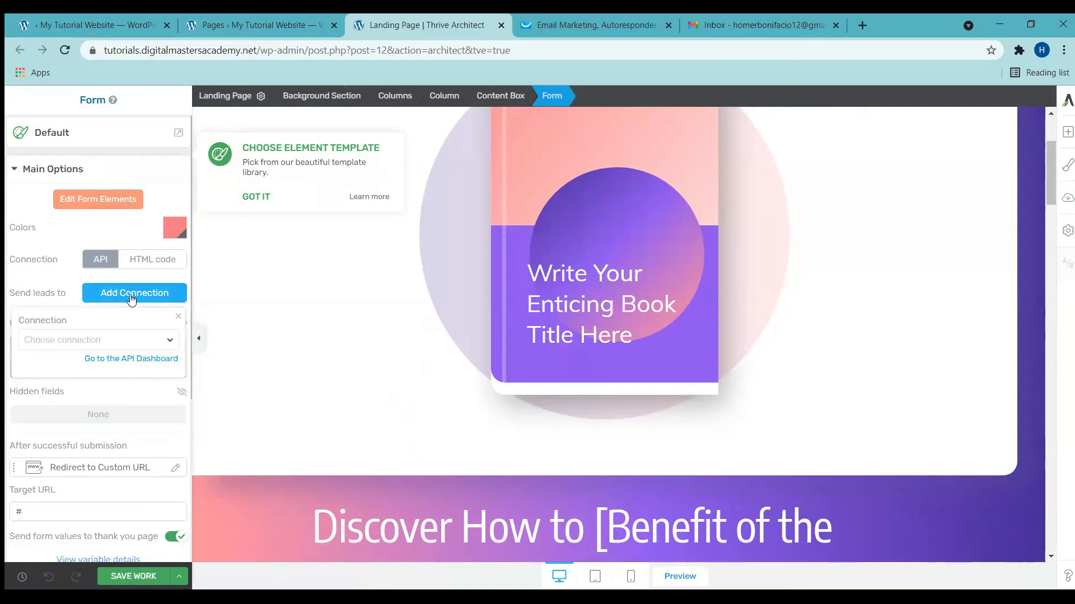
pyautogui.click(94, 342)
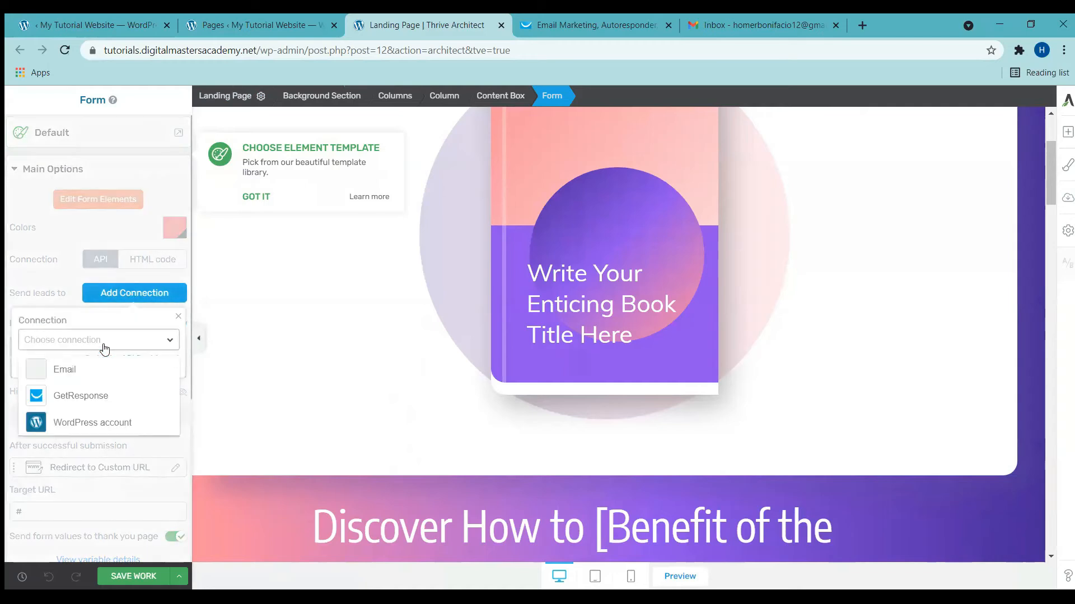
pyautogui.click(84, 398)
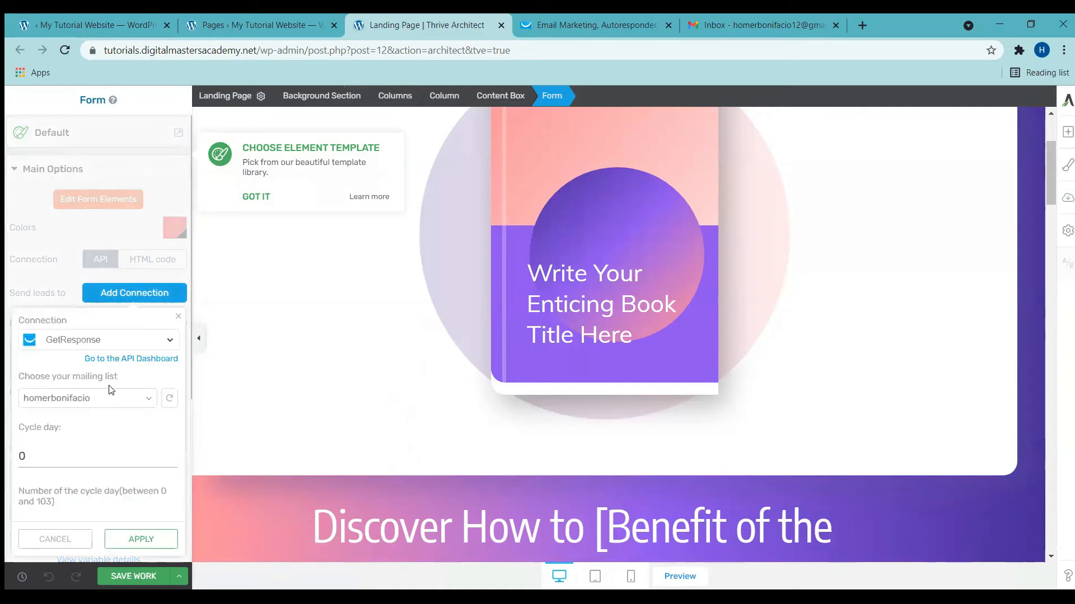
pyautogui.click(107, 399)
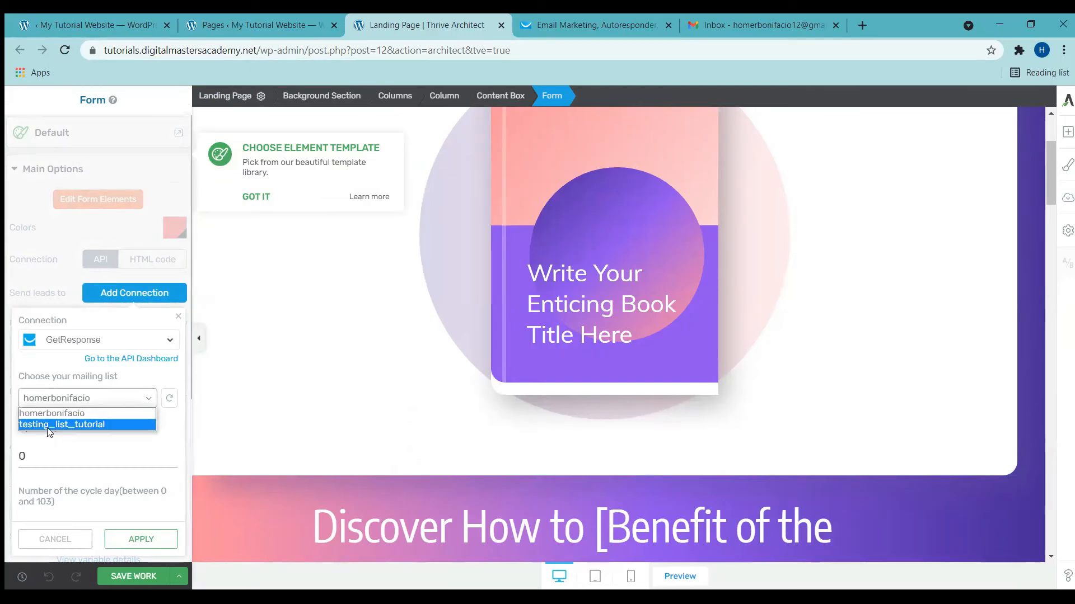
pyautogui.click(48, 425)
pyautogui.click(43, 461)
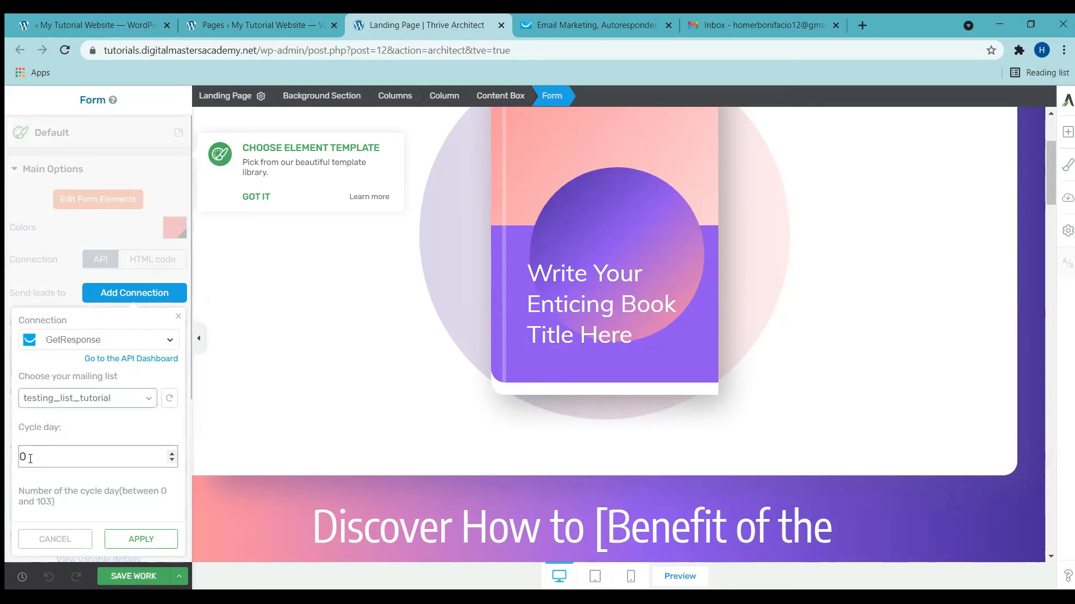
pyautogui.click(149, 544)
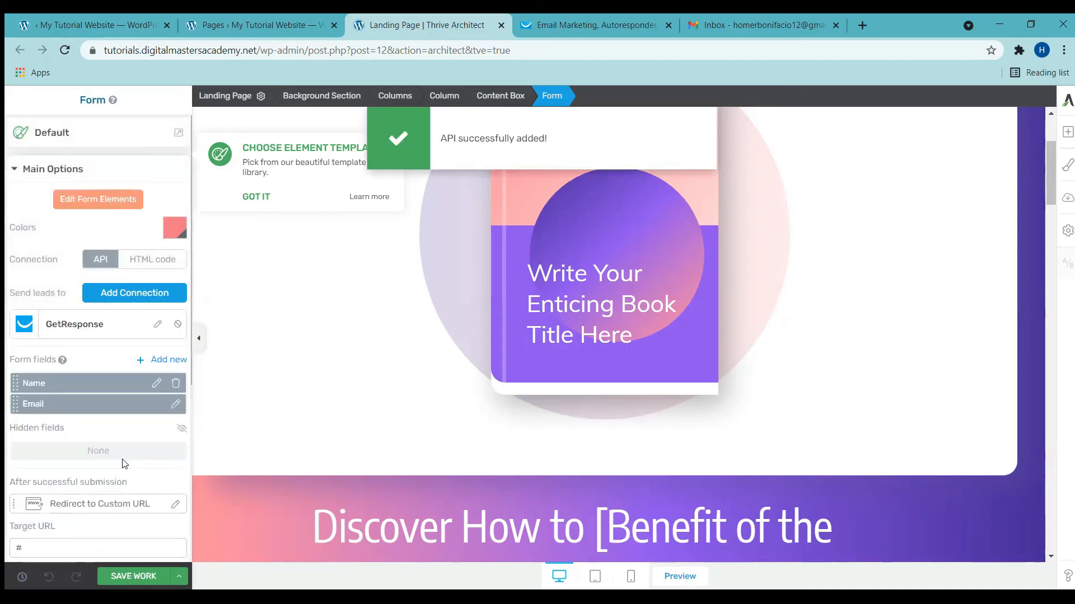
pyautogui.scroll(-1, 124, 463)
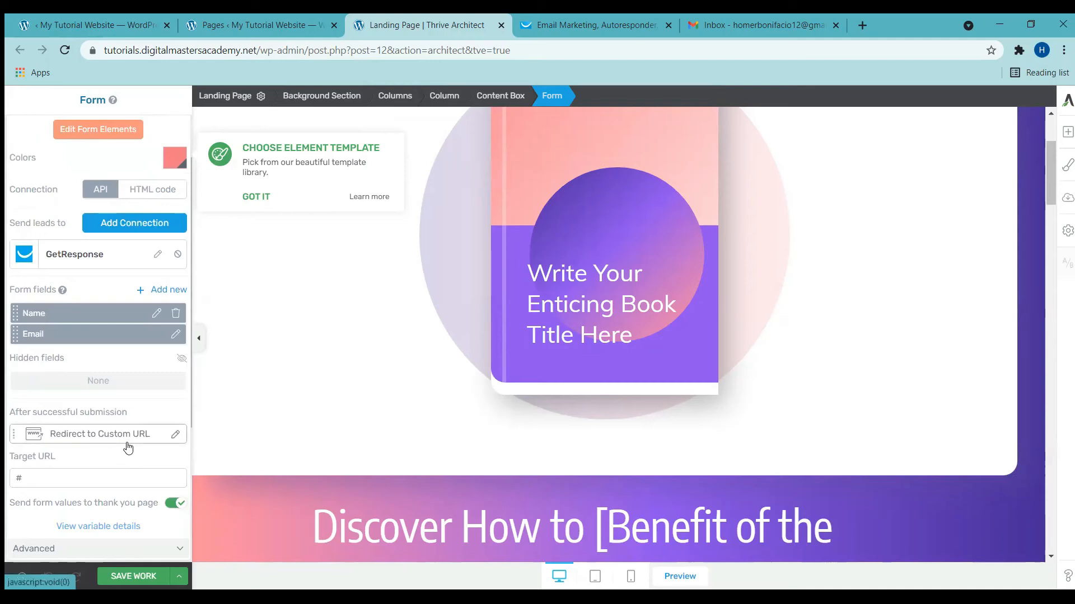
# Step: Try the Show success notification option and preview its 'Sign up successful' message
pyautogui.click(137, 443)
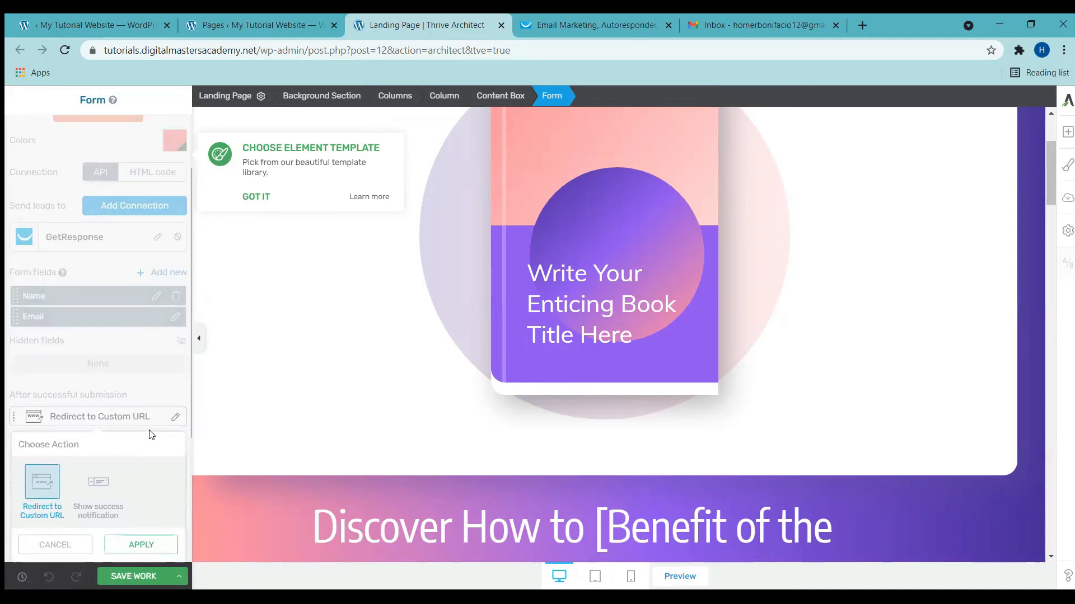
pyautogui.click(97, 495)
pyautogui.click(140, 545)
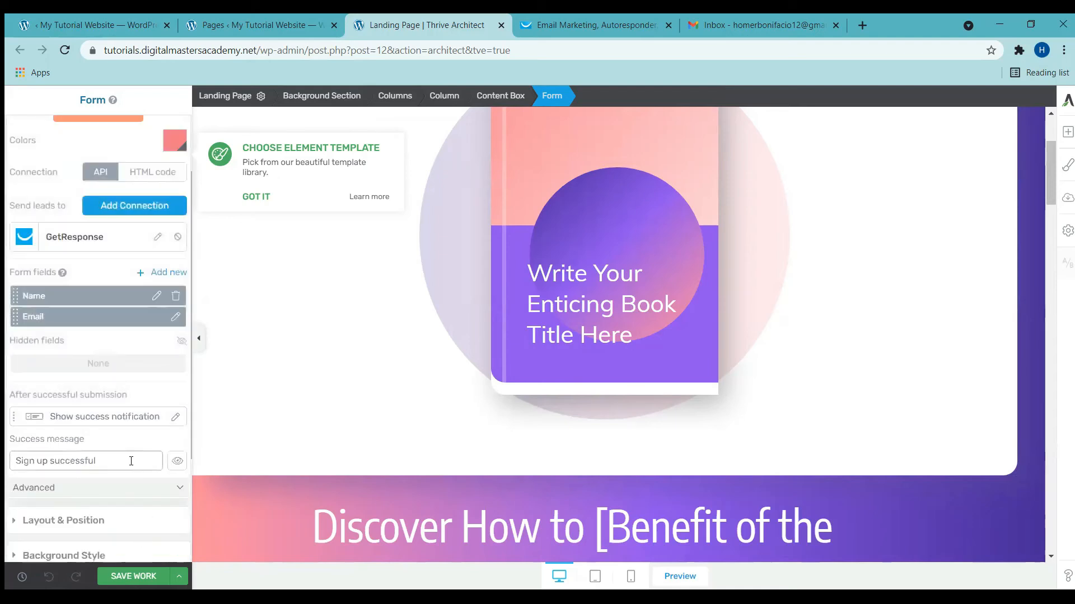
pyautogui.click(177, 462)
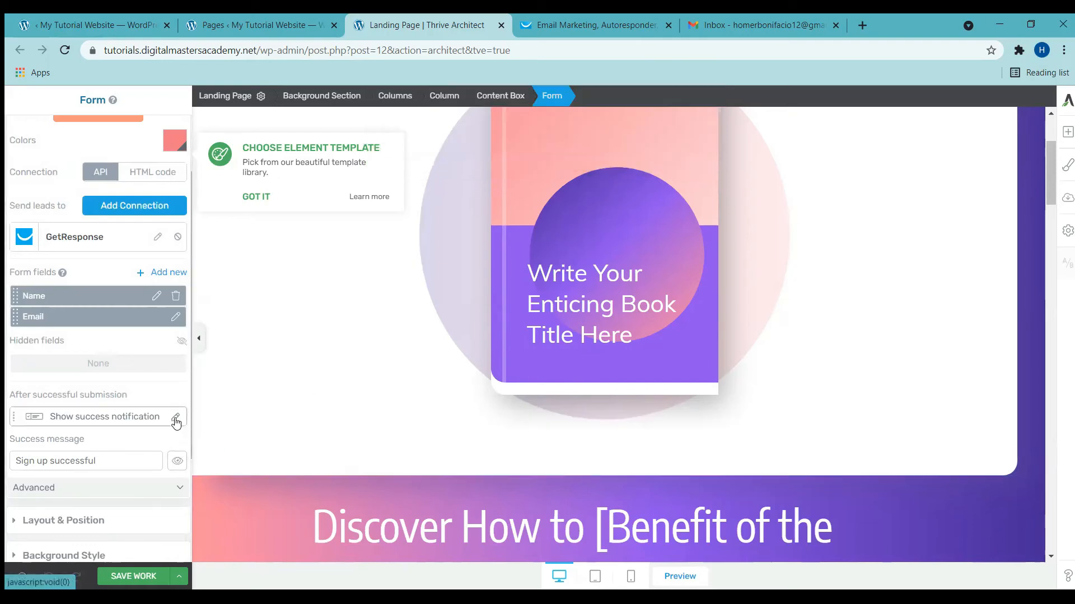
# Step: Switch back to Redirect to Custom URL and clear the '#' Target URL
pyautogui.click(176, 419)
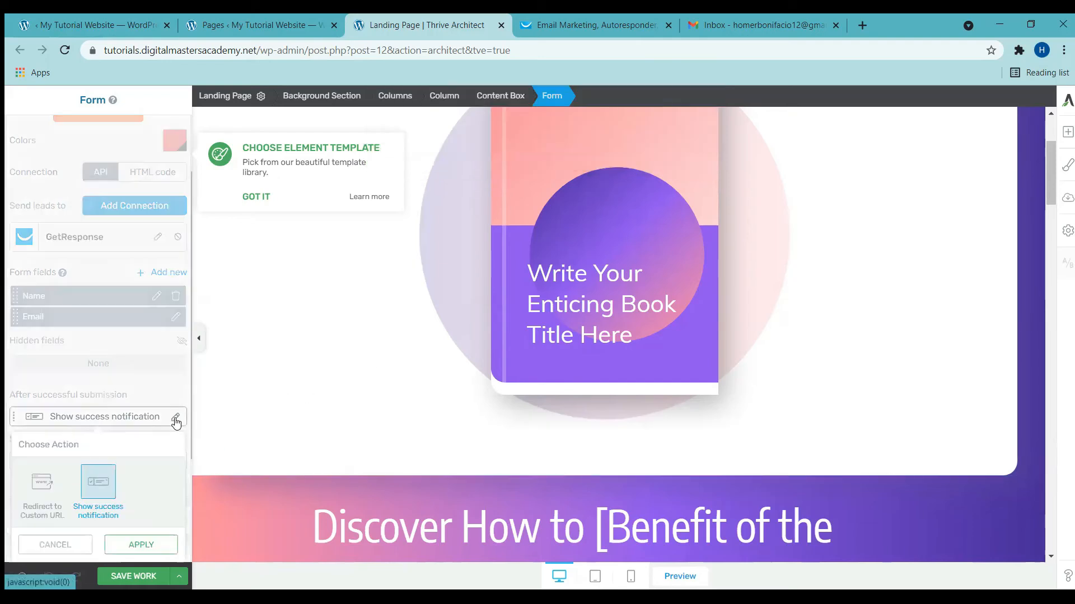
pyautogui.click(49, 481)
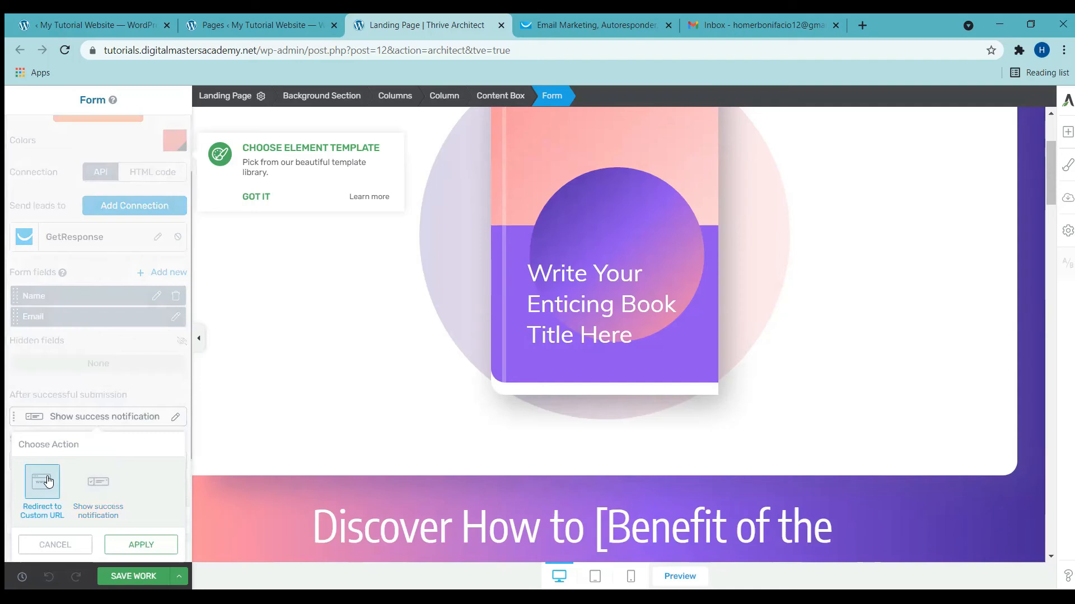
pyautogui.click(141, 545)
pyautogui.click(16, 462)
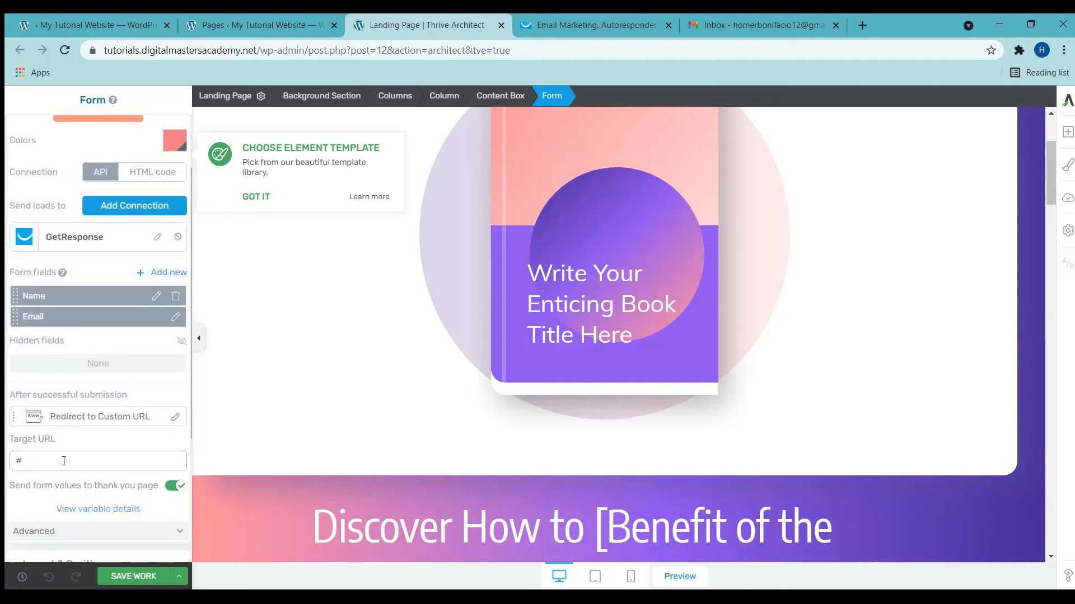
pyautogui.press('BackSpace')
# Step: Bring up link options for the Thank You Page's View link in WordPress Pages
pyautogui.click(277, 23)
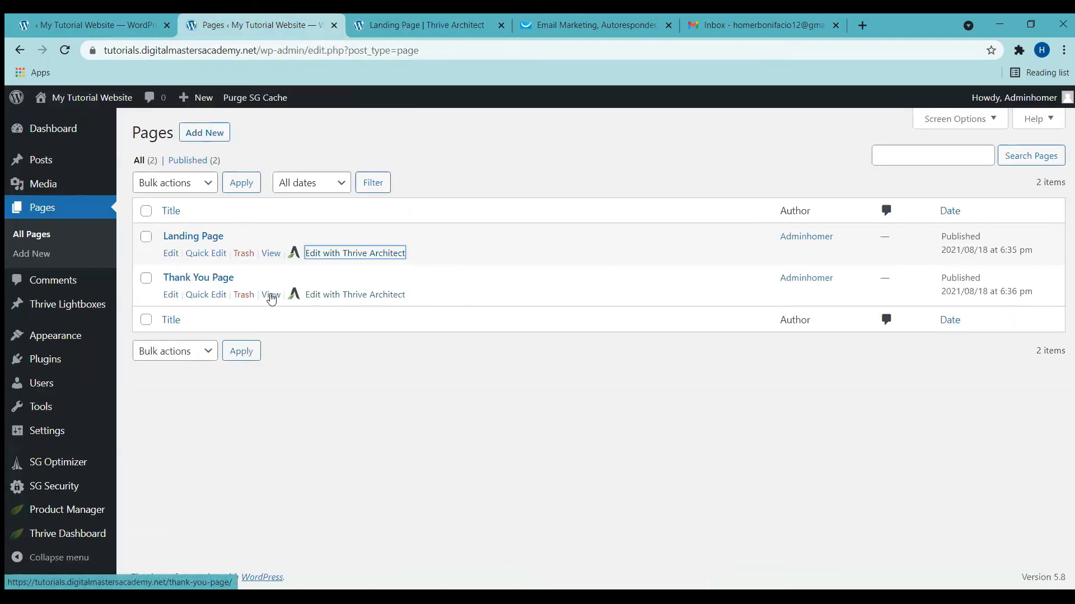
pyautogui.click(270, 295)
pyautogui.rightClick(271, 296)
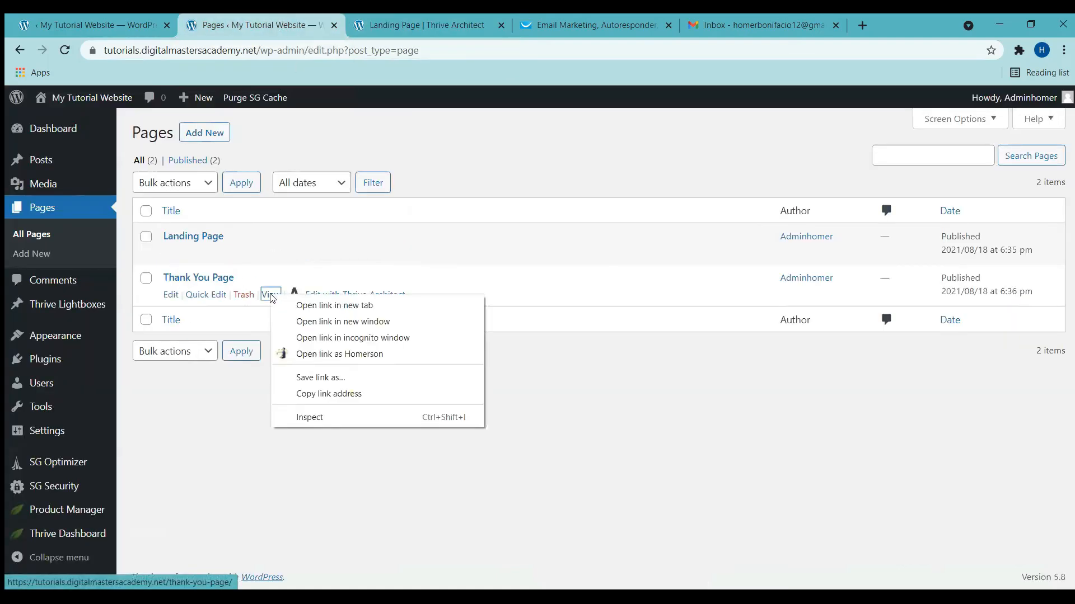
# Step: Paste the Thank You Page address as the form's Target URL, save, and close the editor
pyautogui.click(322, 394)
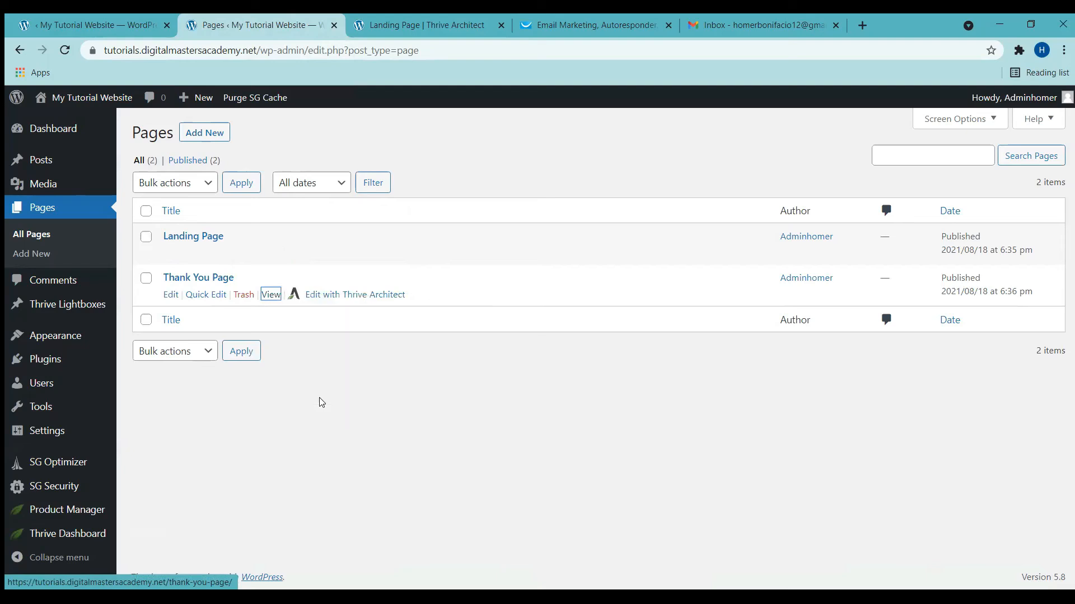
pyautogui.click(415, 20)
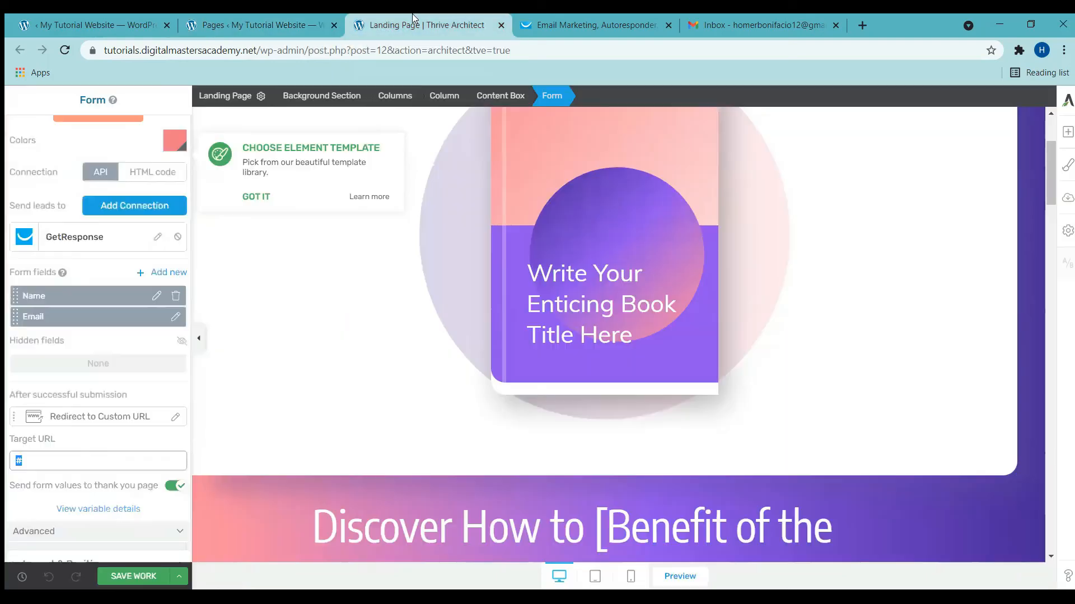
pyautogui.hotkey('ctrl', 'v')
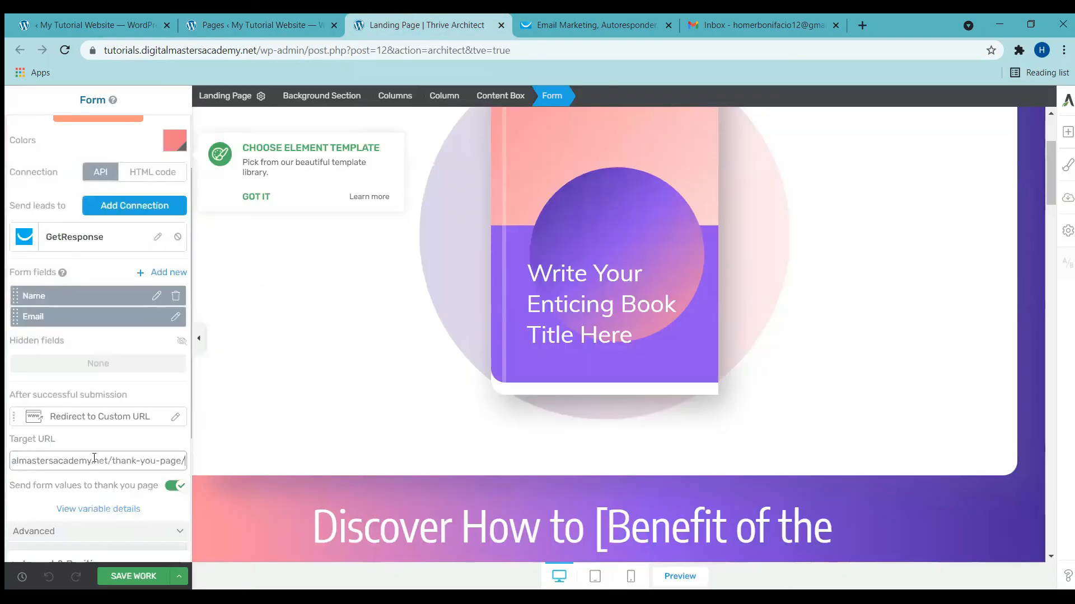
pyautogui.click(138, 577)
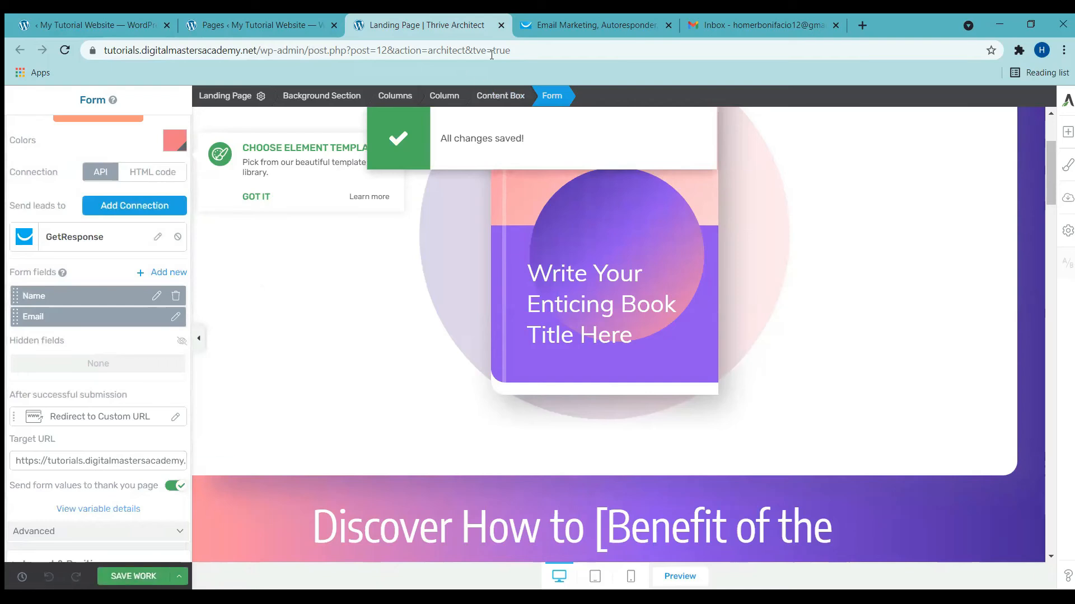
pyautogui.click(502, 26)
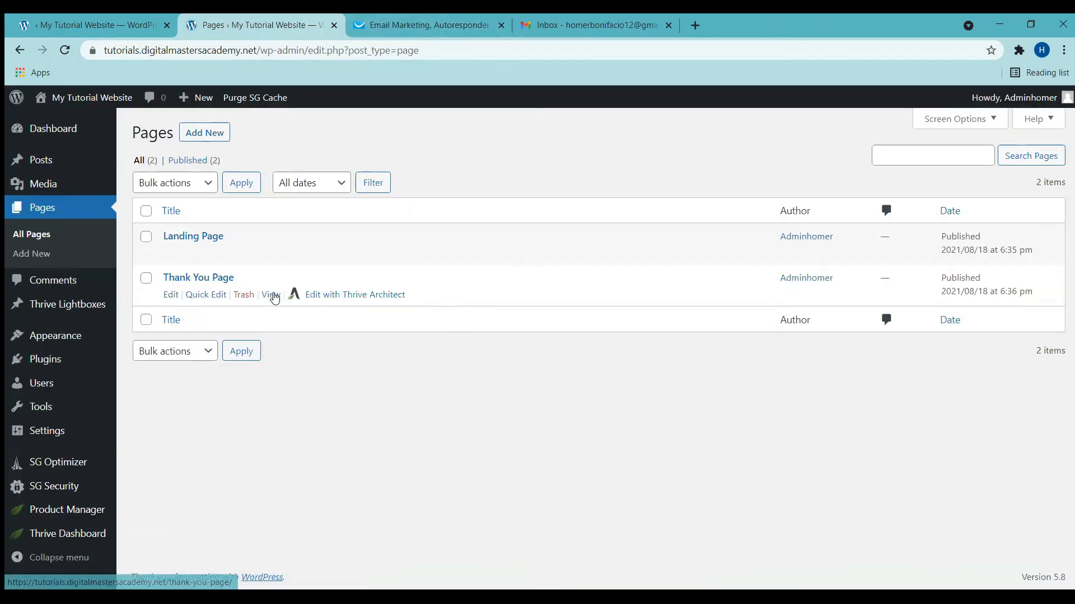
# Step: Apply the Ebook Smart 'One Last Step' confirmation template to the Thank You Page
pyautogui.click(316, 295)
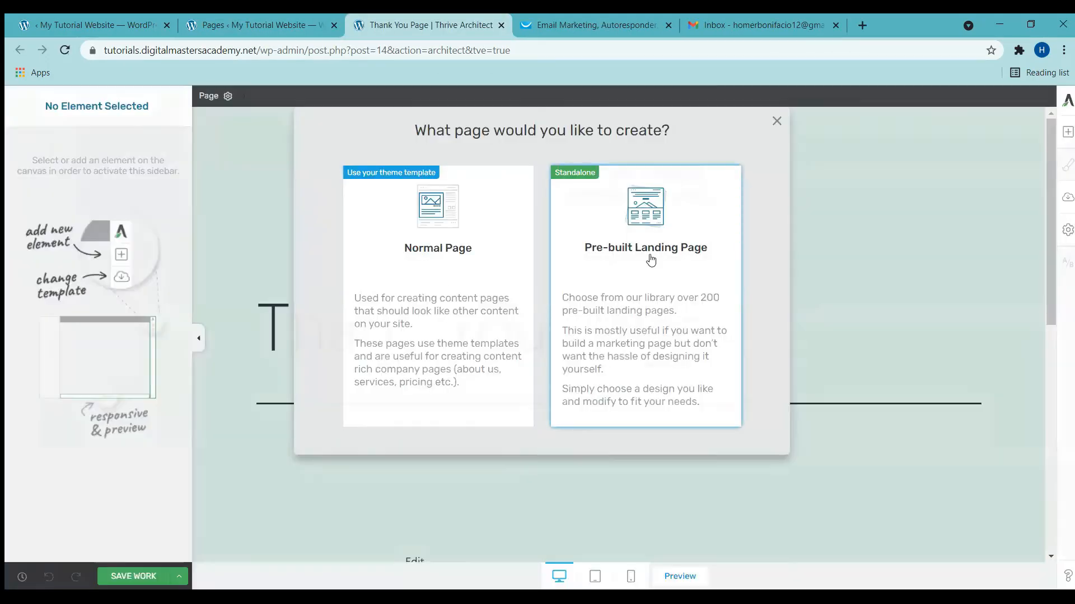
pyautogui.click(650, 260)
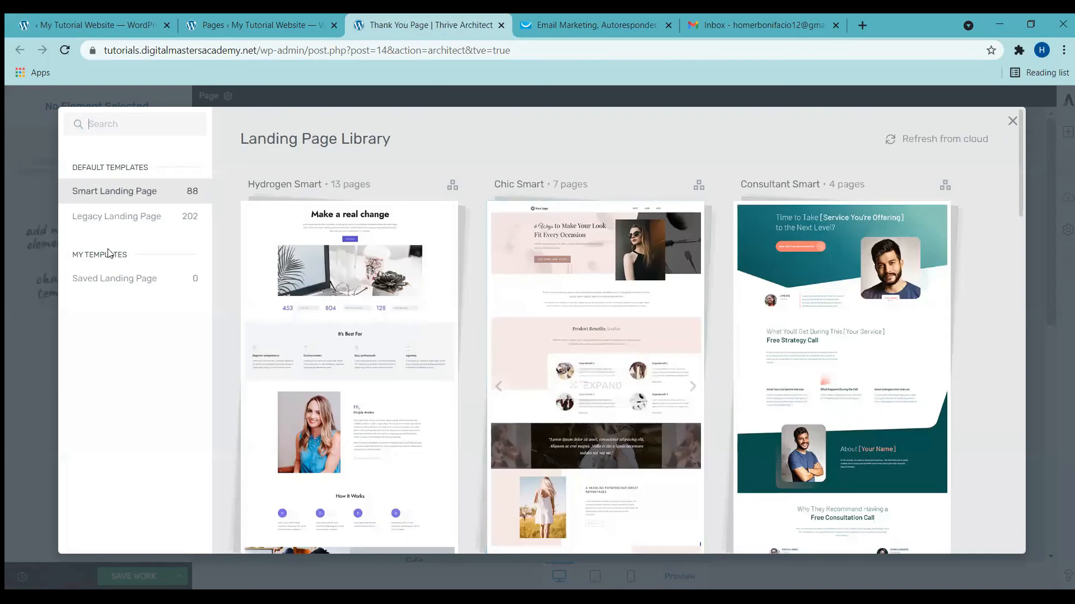
pyautogui.scroll(-7, 376, 317)
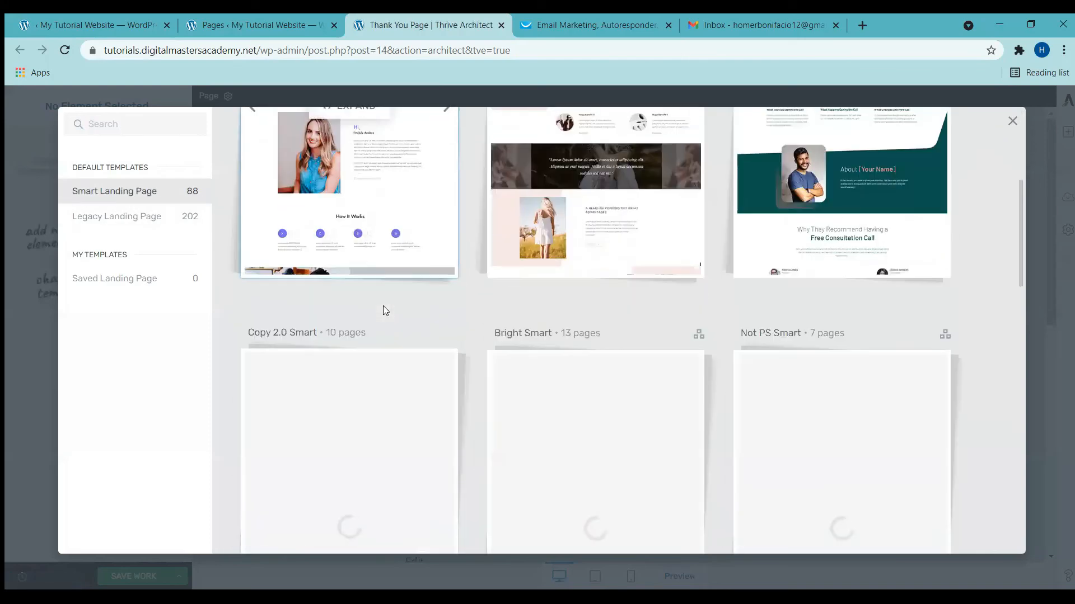
pyautogui.scroll(-6, 331, 269)
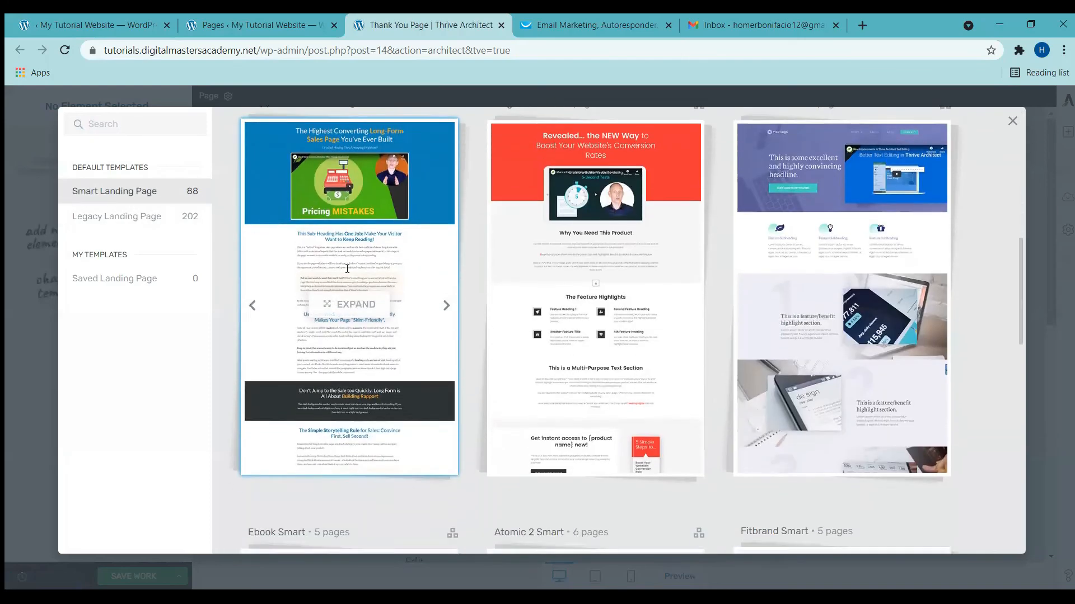
pyautogui.click(349, 406)
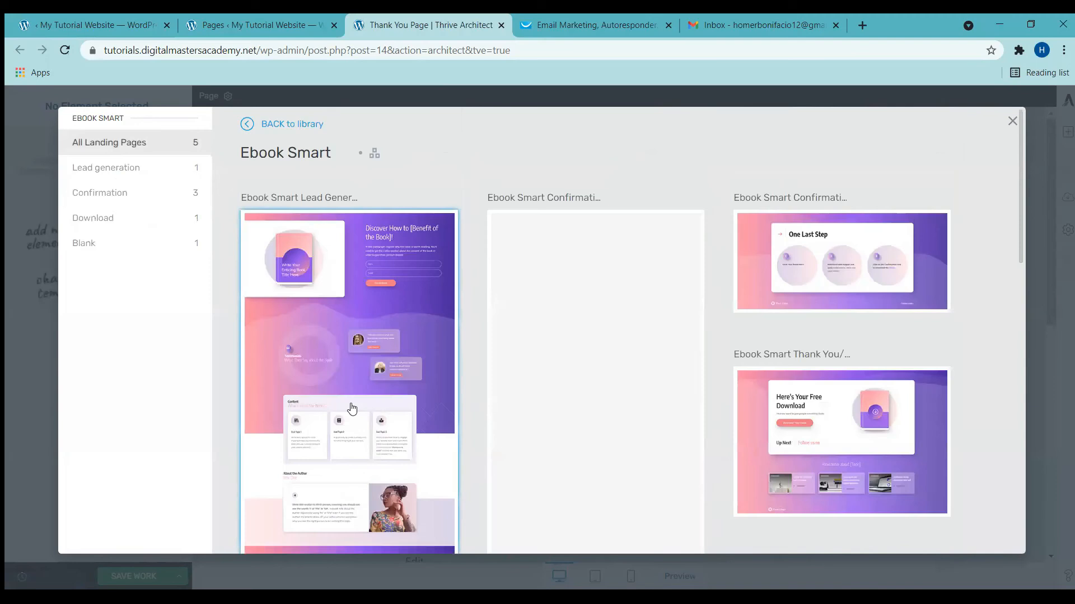
pyautogui.click(154, 198)
pyautogui.click(566, 283)
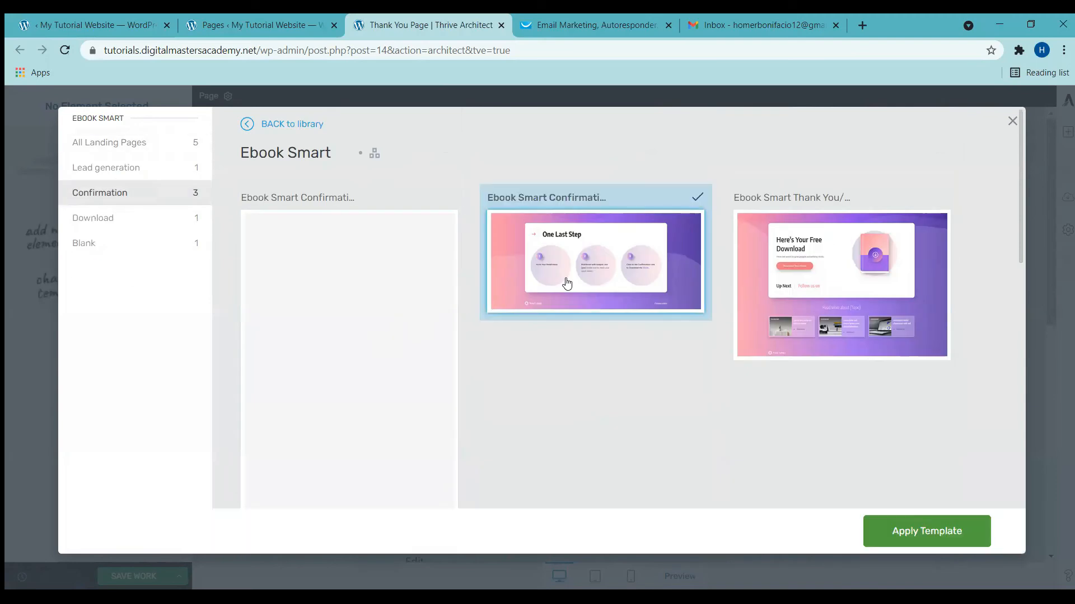
pyautogui.click(939, 533)
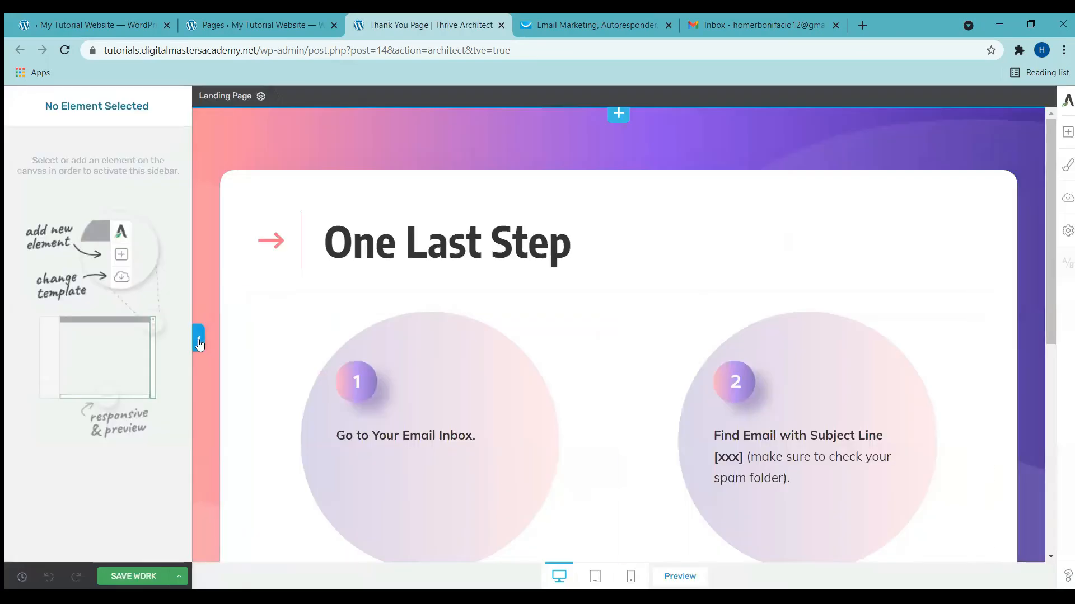
# Step: Review the three-step confirmation page, then save it and close the editor tab
pyautogui.click(196, 339)
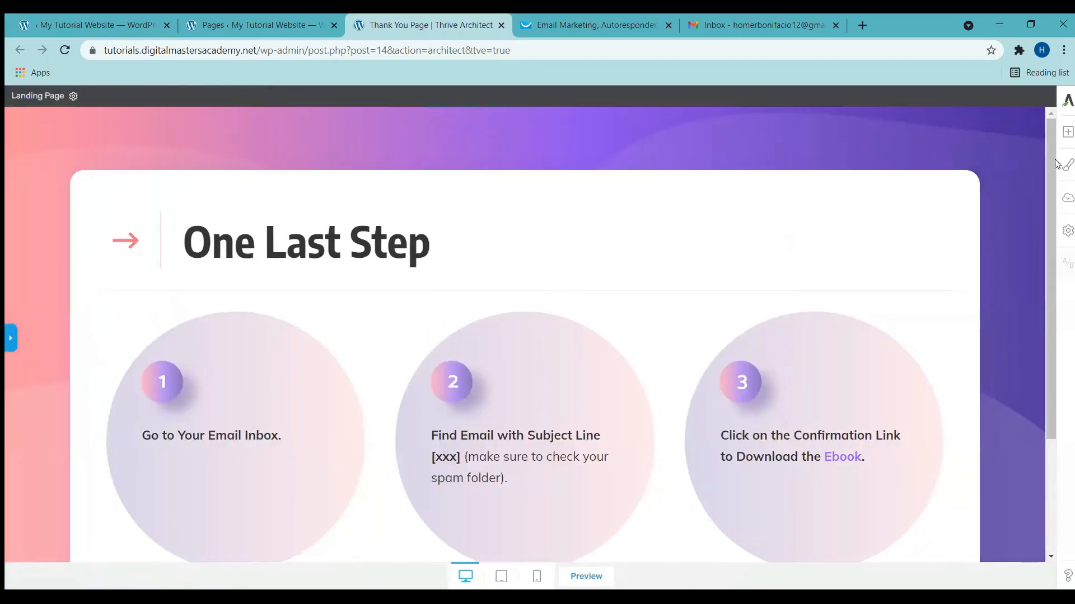
pyautogui.moveTo(1051, 166); pyautogui.dragTo(1063, 395)
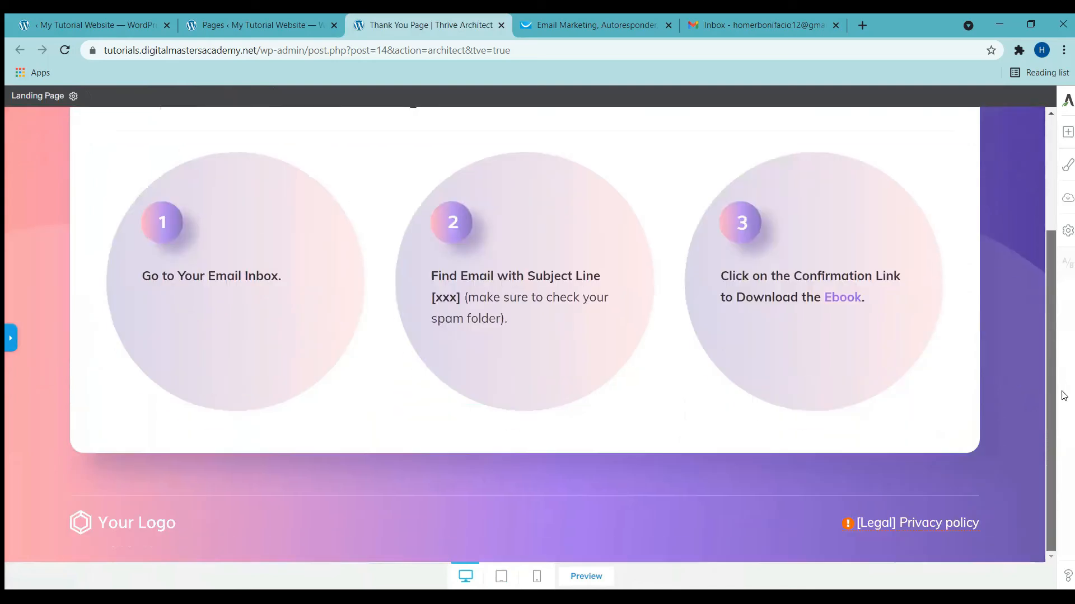
pyautogui.moveTo(1063, 289); pyautogui.dragTo(1064, 150)
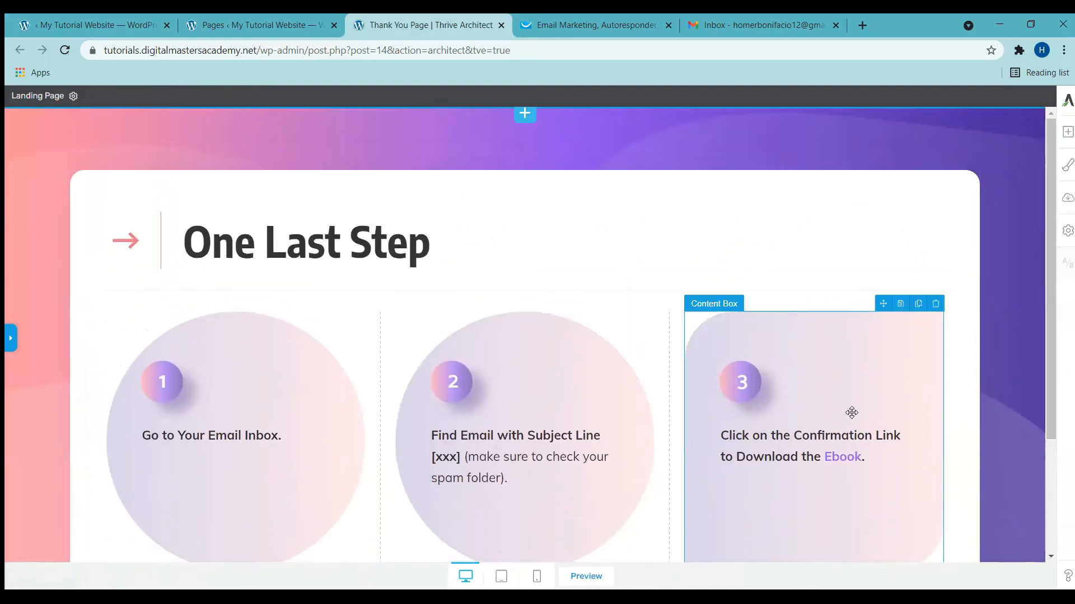
pyautogui.click(10, 338)
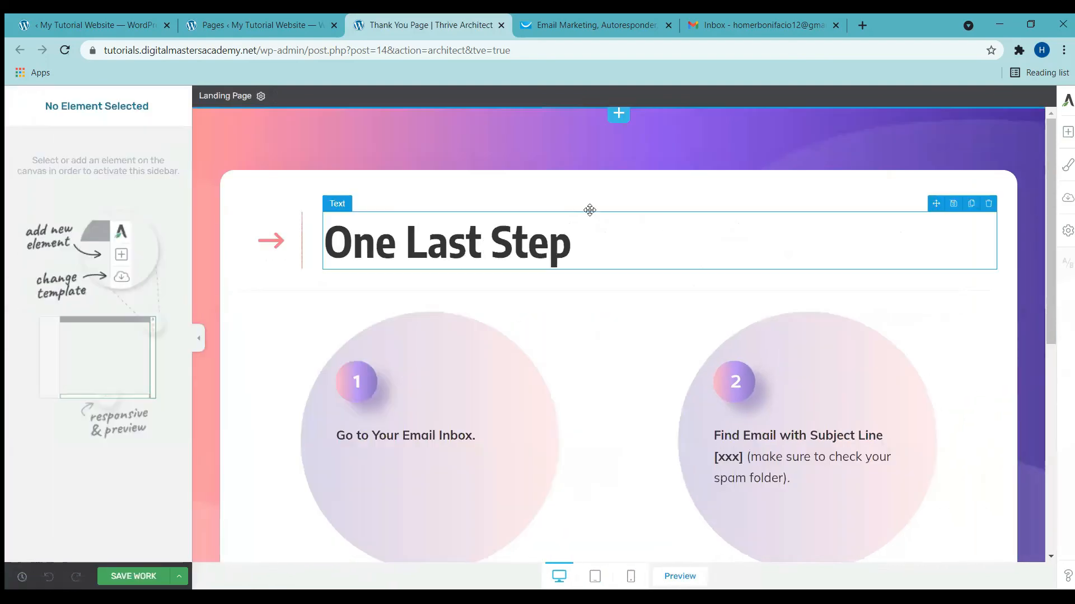
pyautogui.click(141, 577)
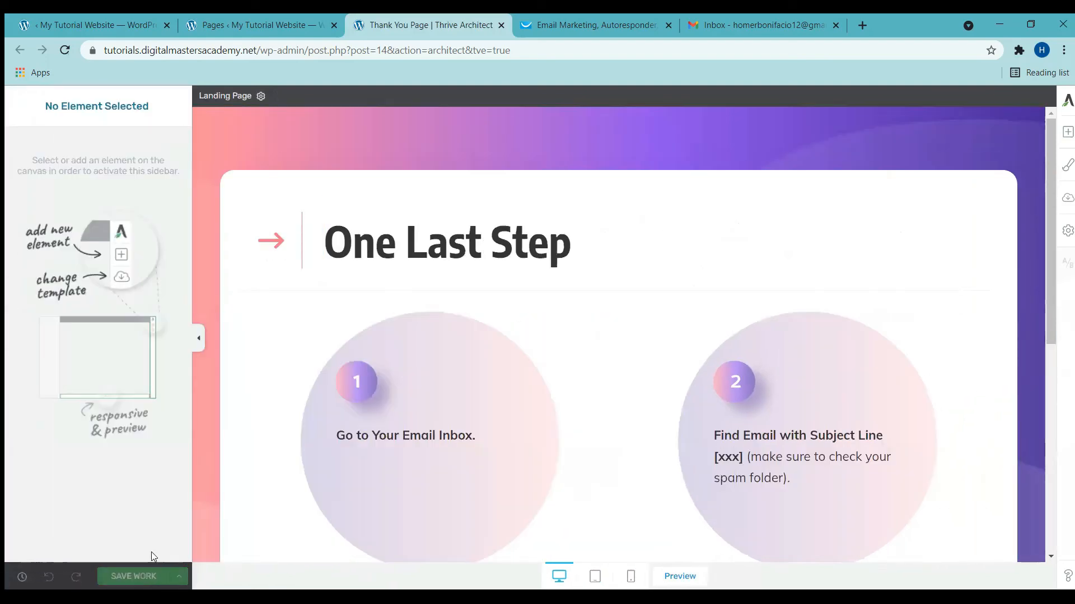
pyautogui.hotkey('ctrl', 'w')
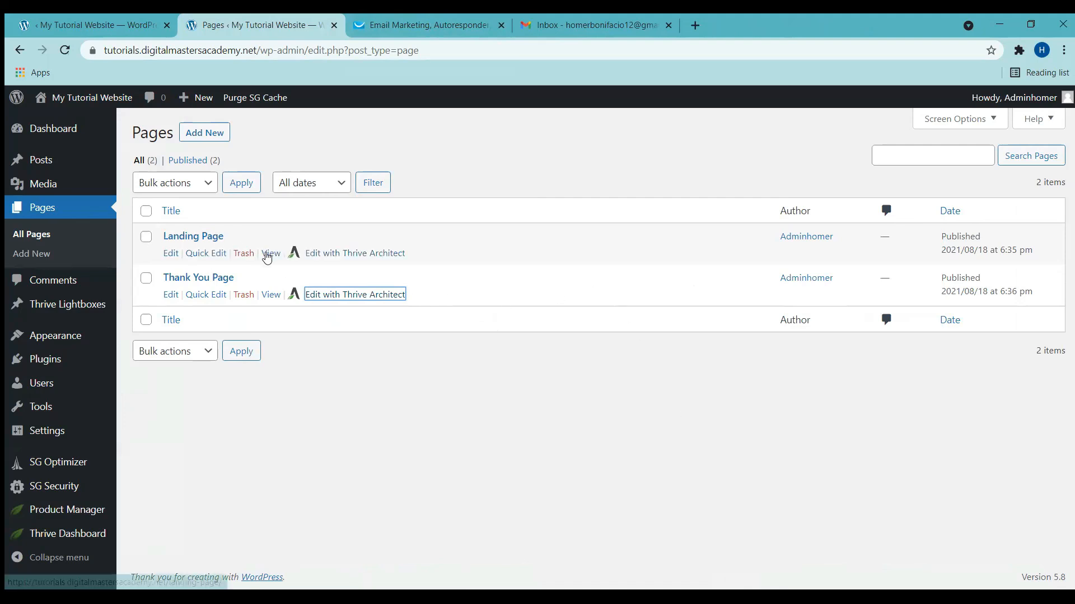
# Step: Copy the Landing Page's View link and load the live page in a new tab
pyautogui.rightClick(271, 256)
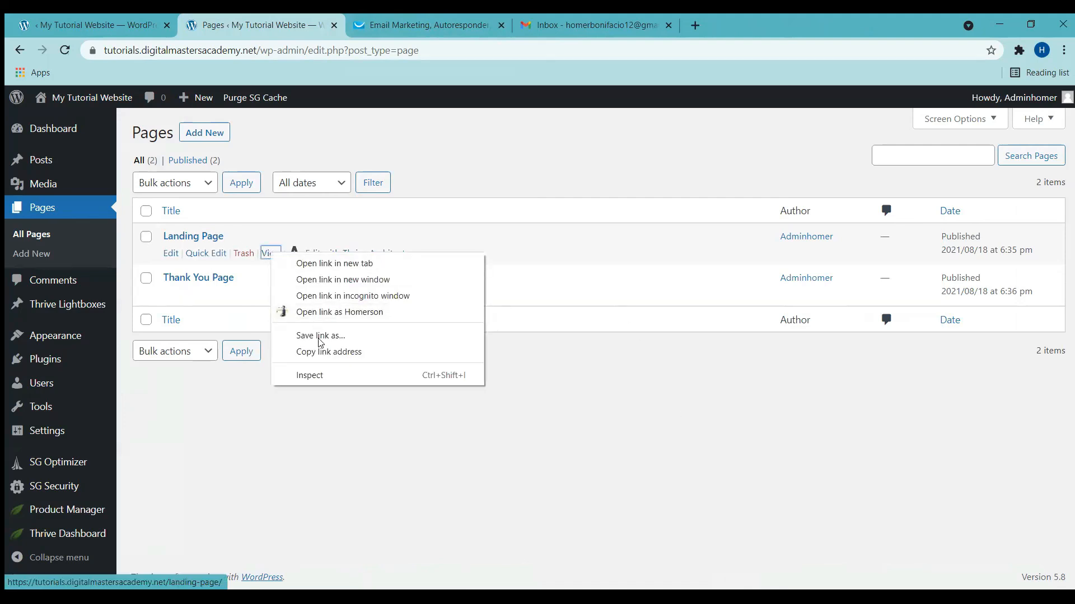
pyautogui.click(329, 352)
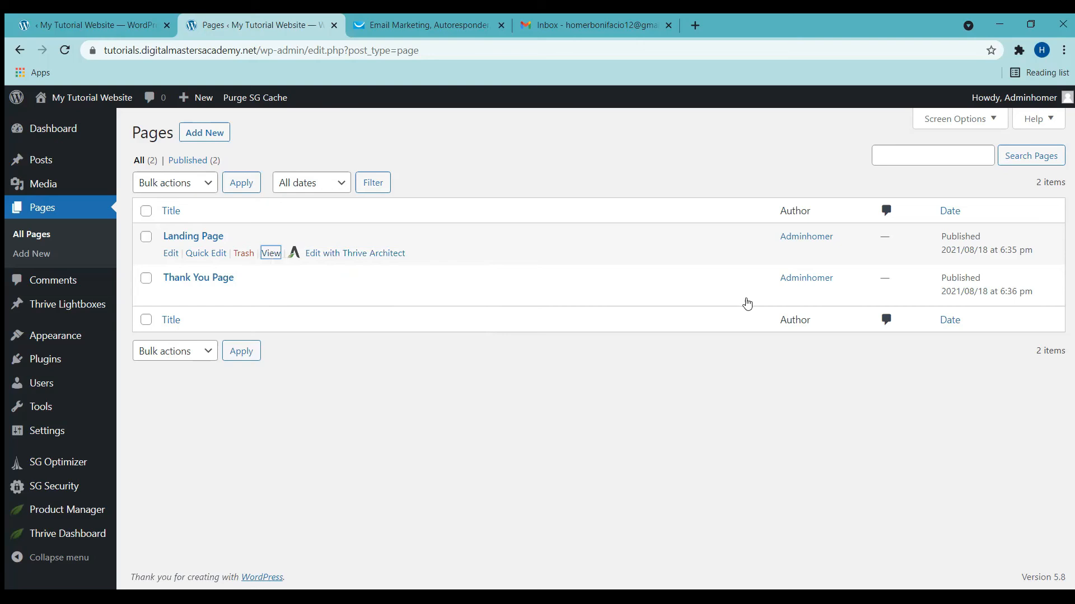
pyautogui.hotkey('ctrl', 't')
pyautogui.hotkey('ctrl', 'v')
pyautogui.press('Return')
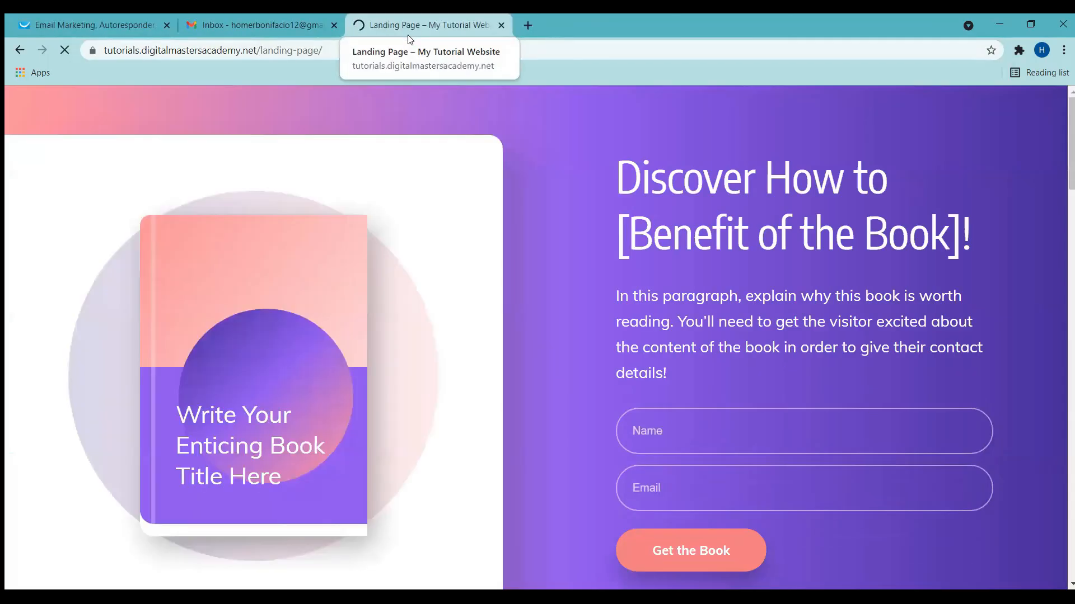
# Step: Sign up with a test name and email via Get the Book, then check Gmail
pyautogui.scroll(-3, 1011, 235)
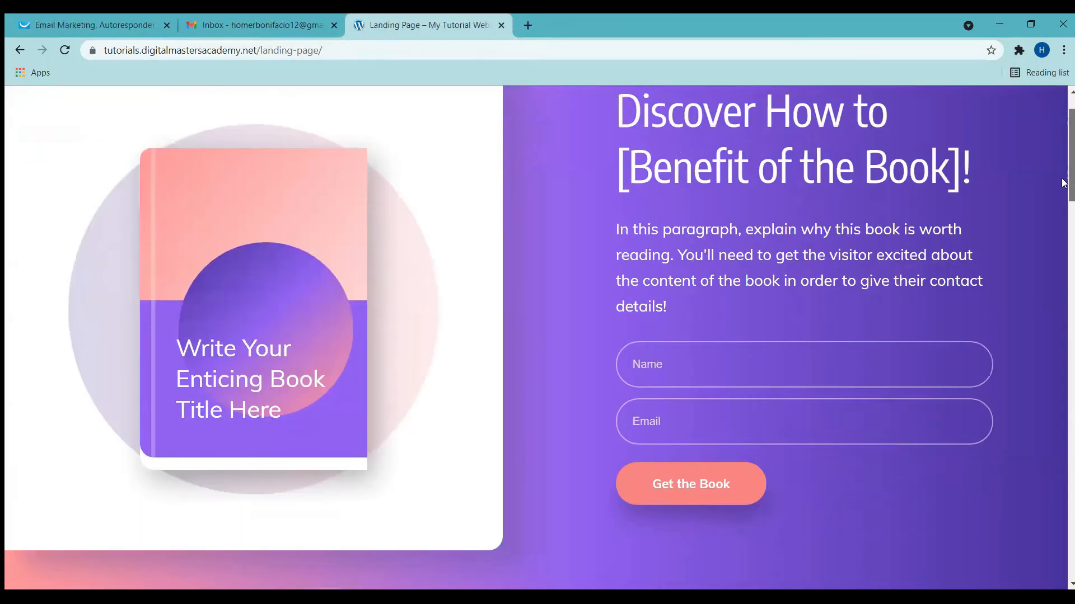
pyautogui.click(671, 298)
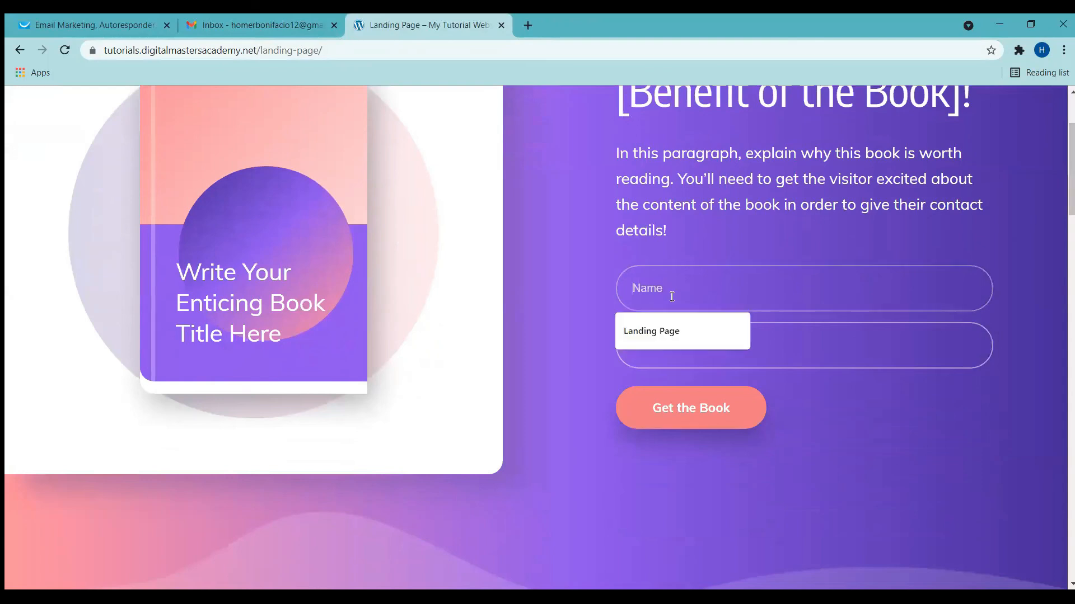
pyautogui.write('Homer')
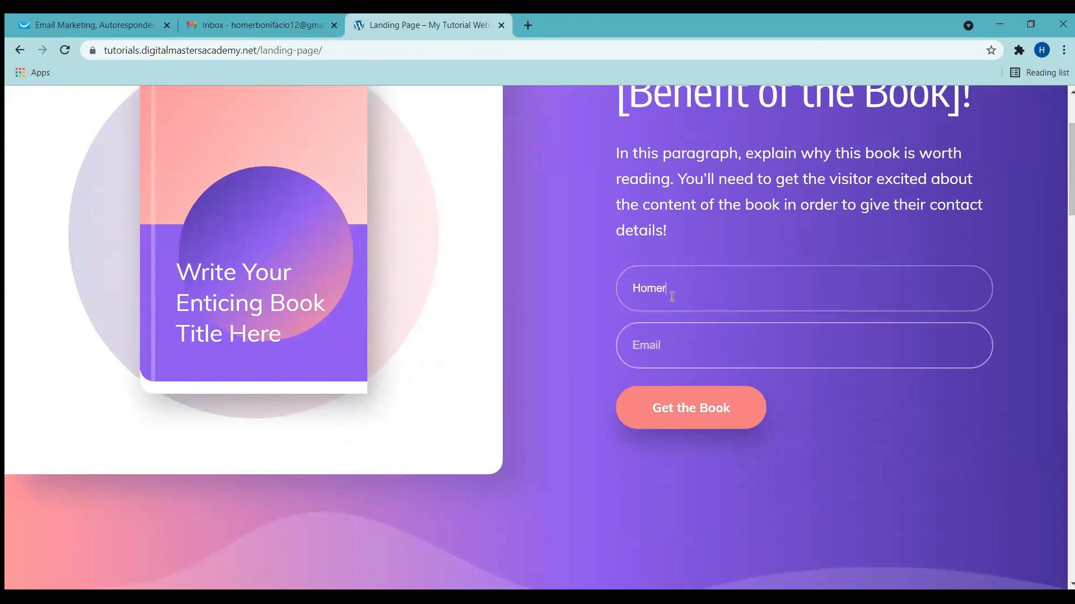
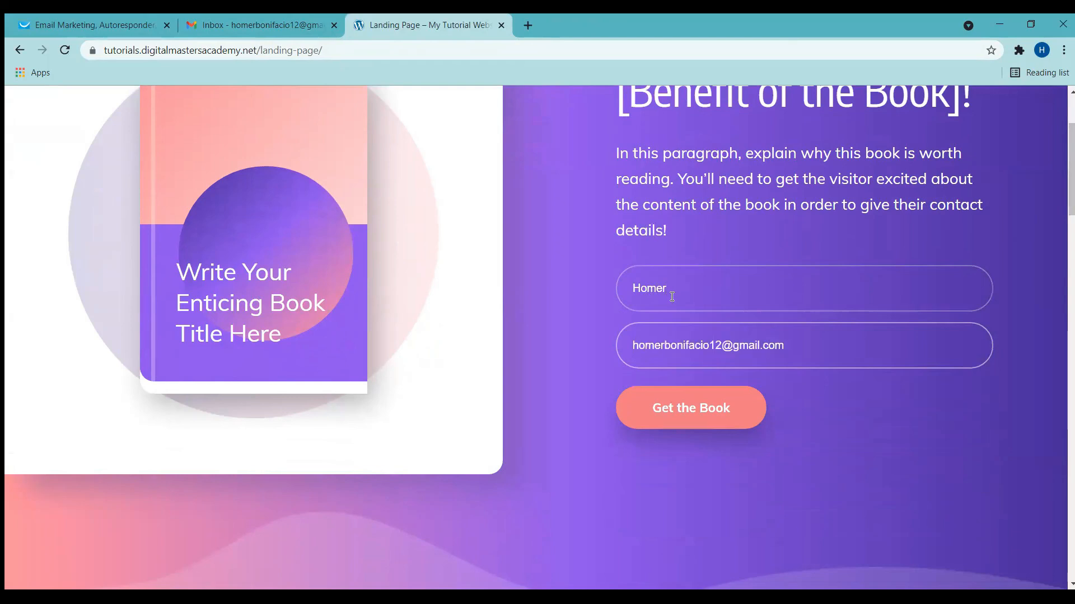
pyautogui.click(866, 331)
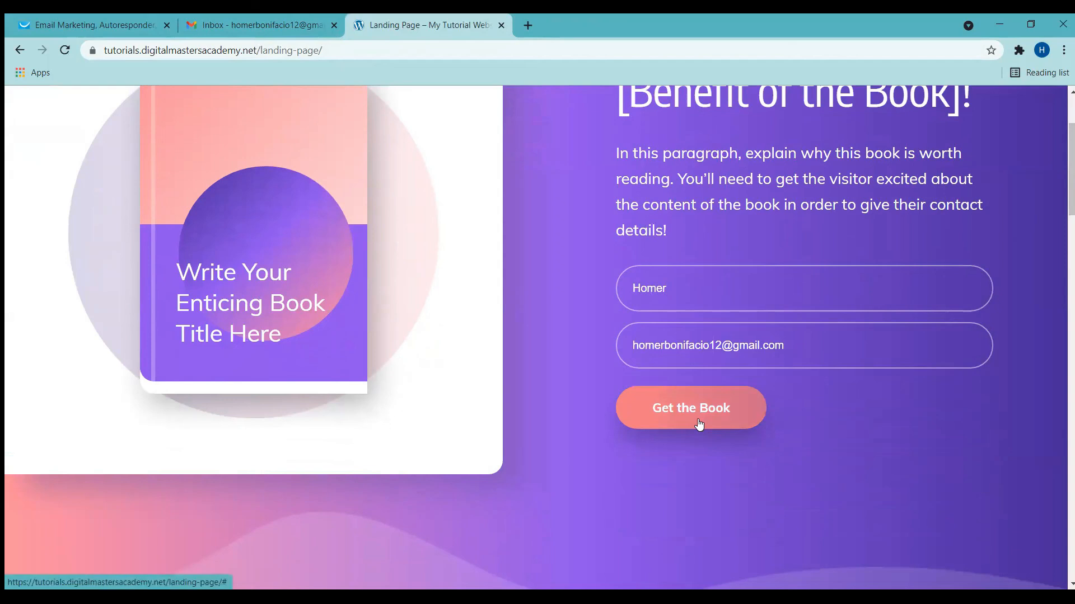
pyautogui.click(699, 426)
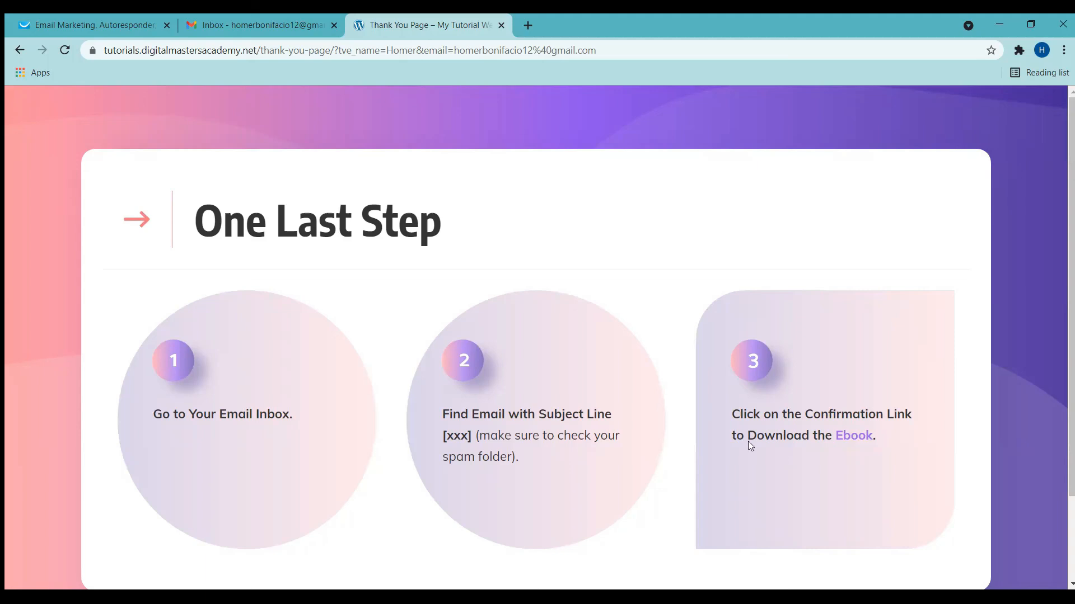
pyautogui.click(222, 19)
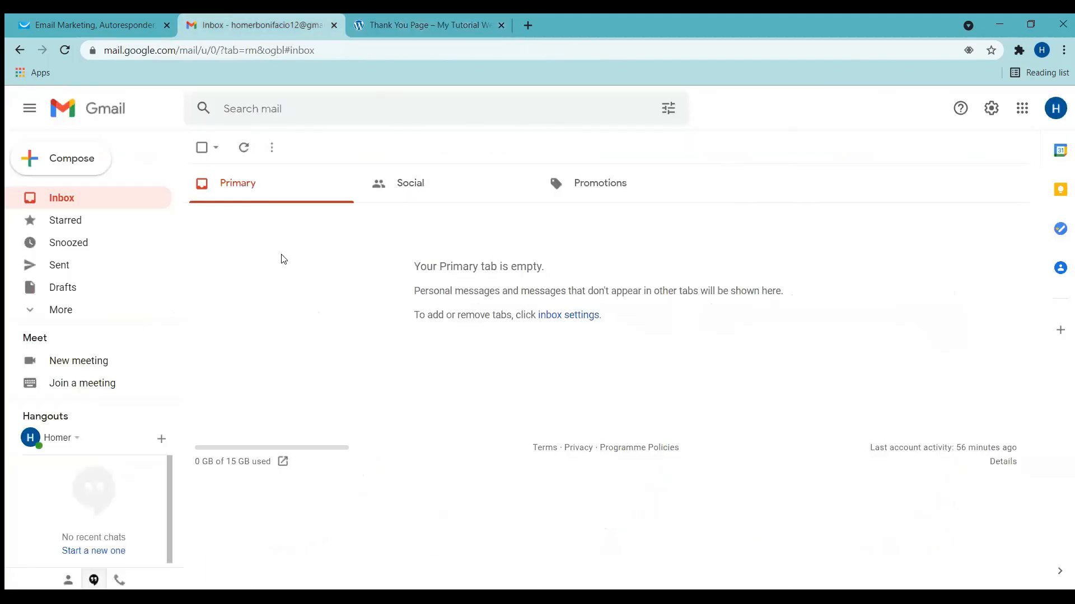
# Step: Find the 'Thank You for Subscribing' email under Promotions and check that its access link opens Google
pyautogui.click(248, 151)
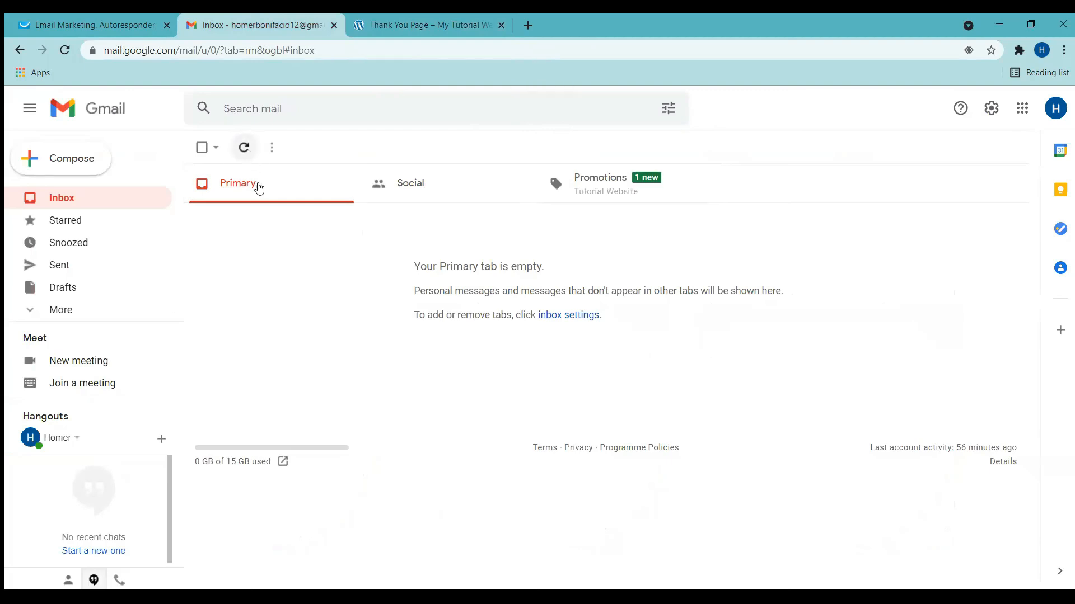
pyautogui.click(614, 200)
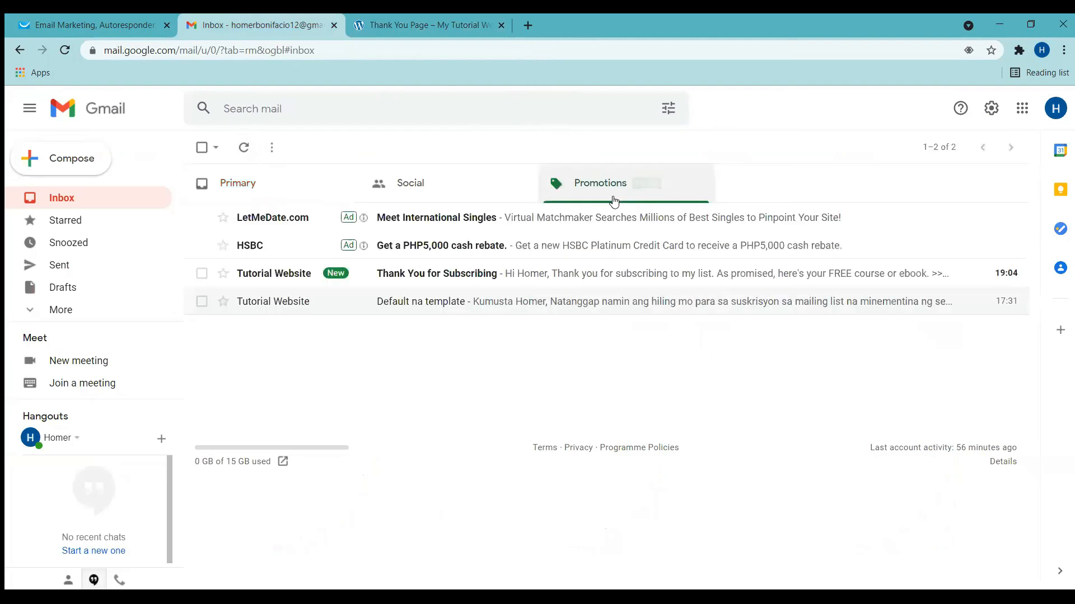
pyautogui.click(306, 275)
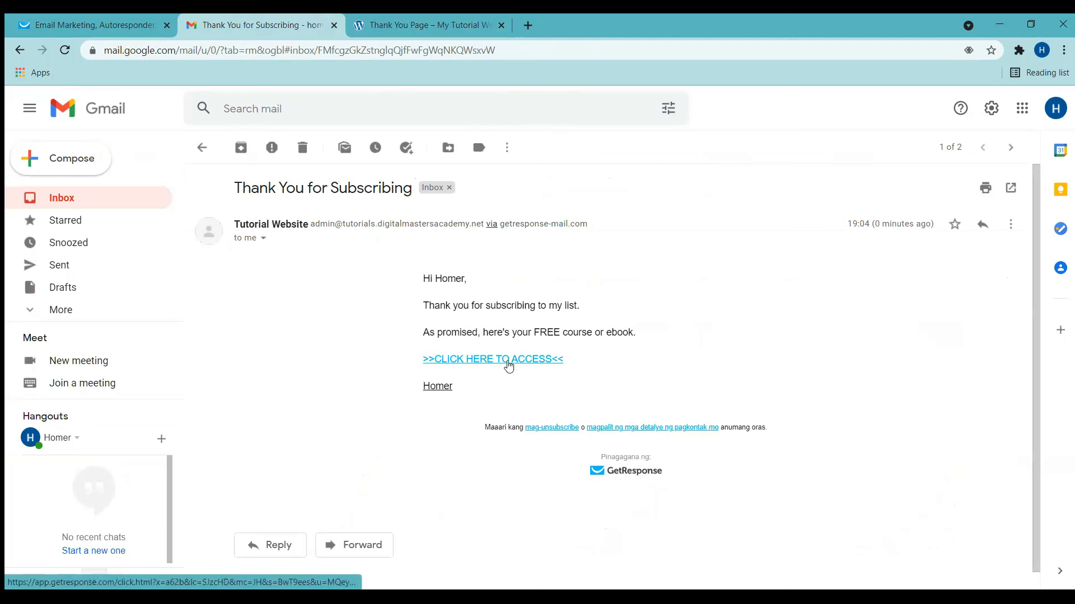
pyautogui.click(508, 365)
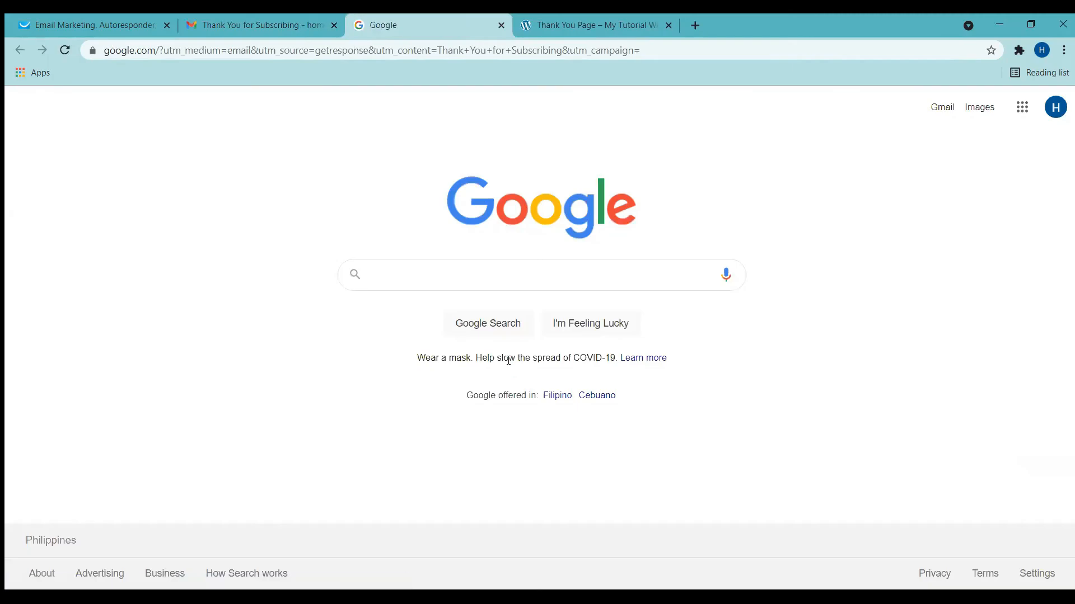
pyautogui.click(501, 26)
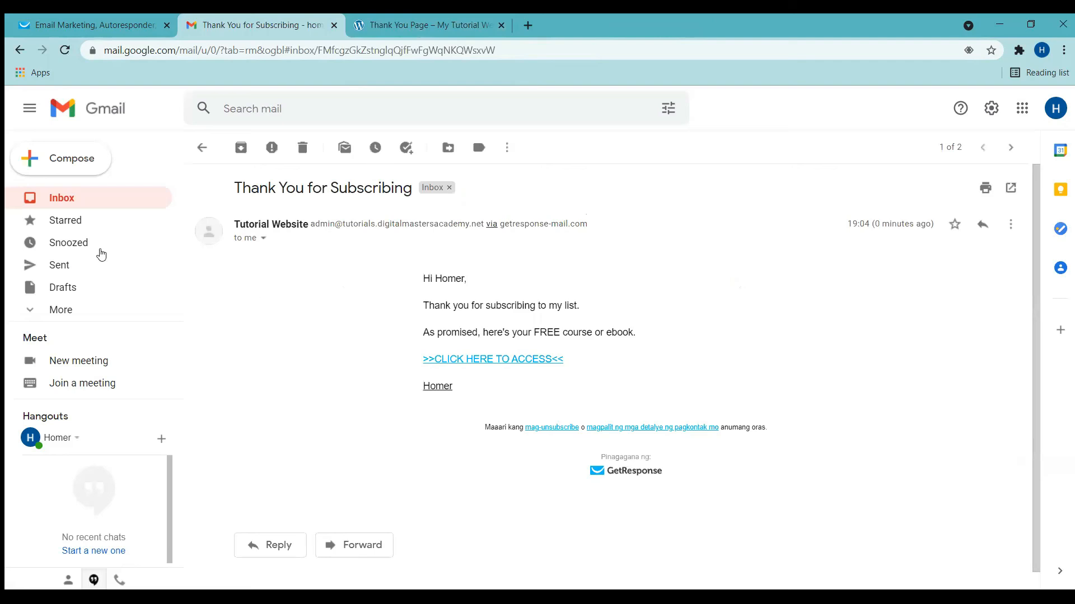
# Step: Back in GetResponse, open the Lists page and view testing_list_tutorial's contacts, now holding 1 subscriber
pyautogui.click(99, 20)
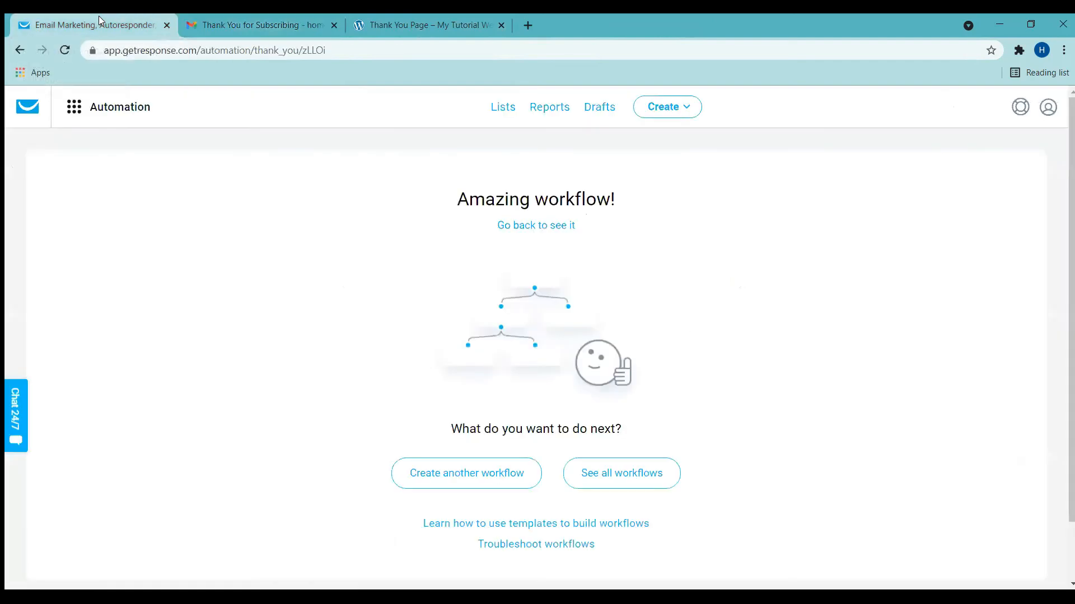
pyautogui.click(502, 113)
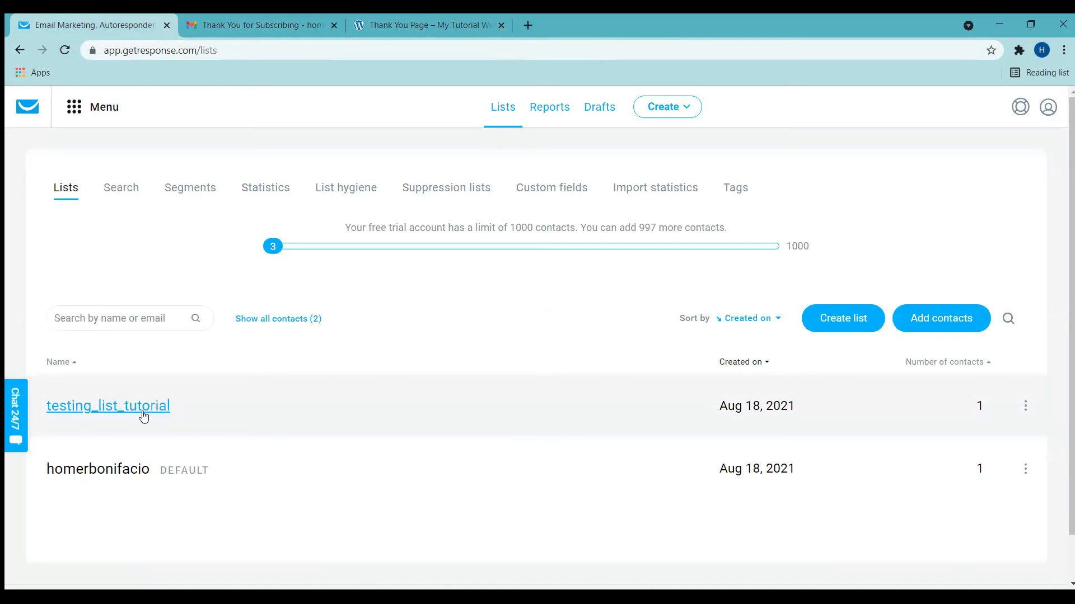
pyautogui.click(142, 413)
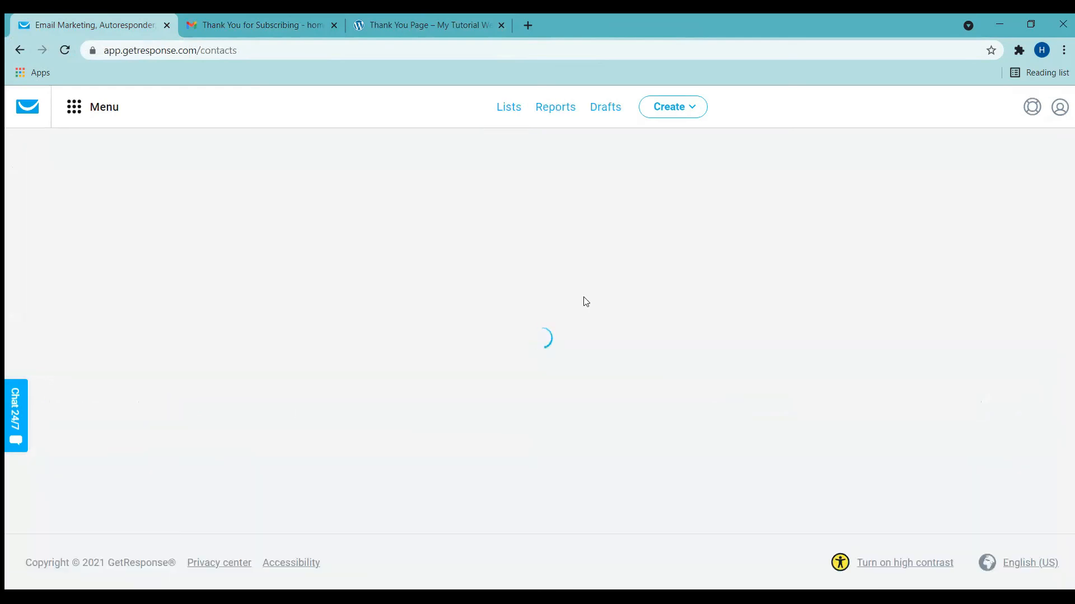